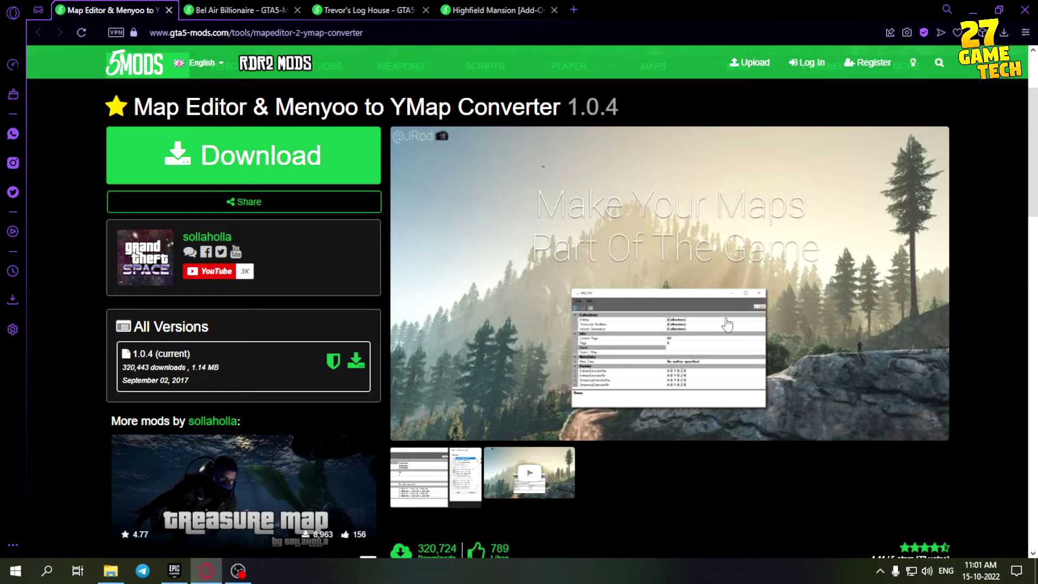
Review the open mod pages for the YMap converter, Bel Air Billionaire, Trevor's Log House and Highfield Mansion.
scroll(727, 323, "up", 3)
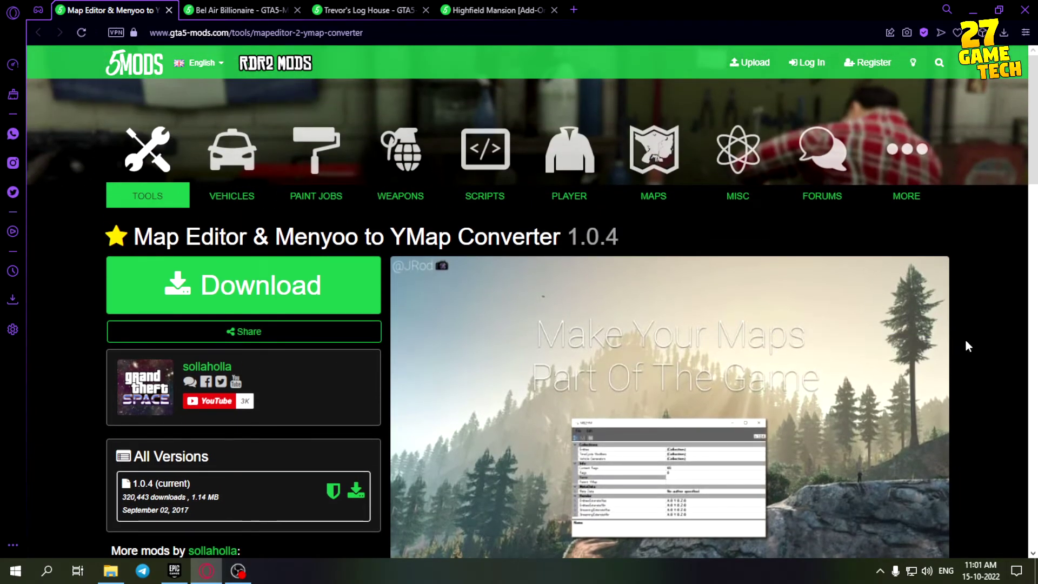
left_click(269, 11)
scroll(280, 171, "up", 5)
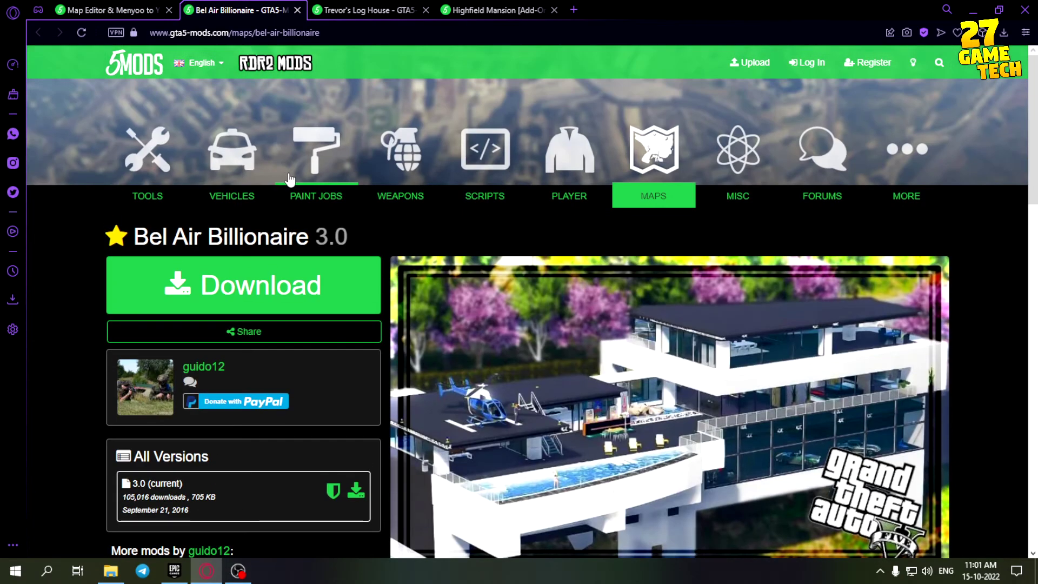
left_click(370, 9)
left_click(489, 10)
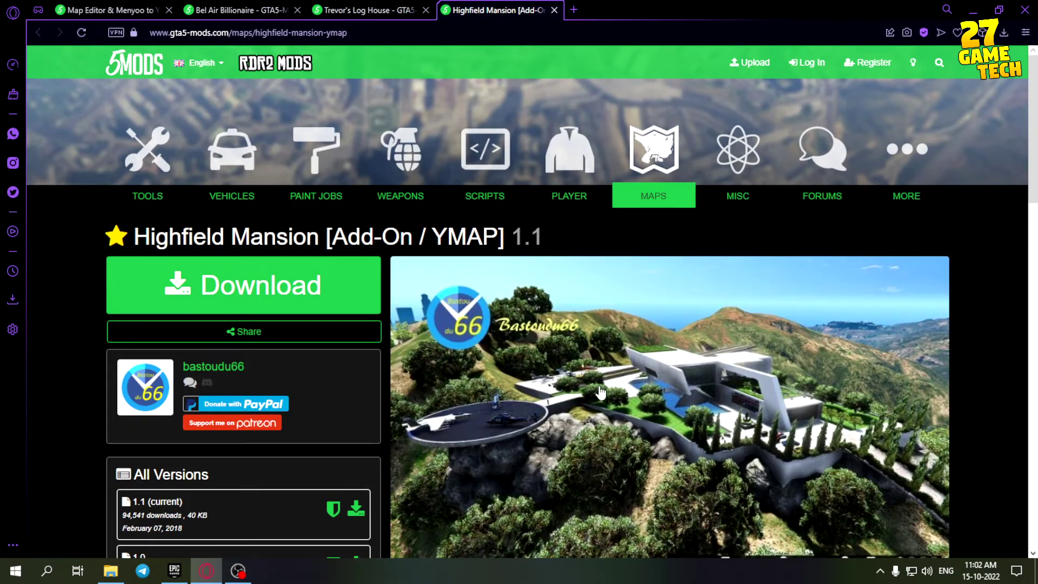
left_click(242, 10)
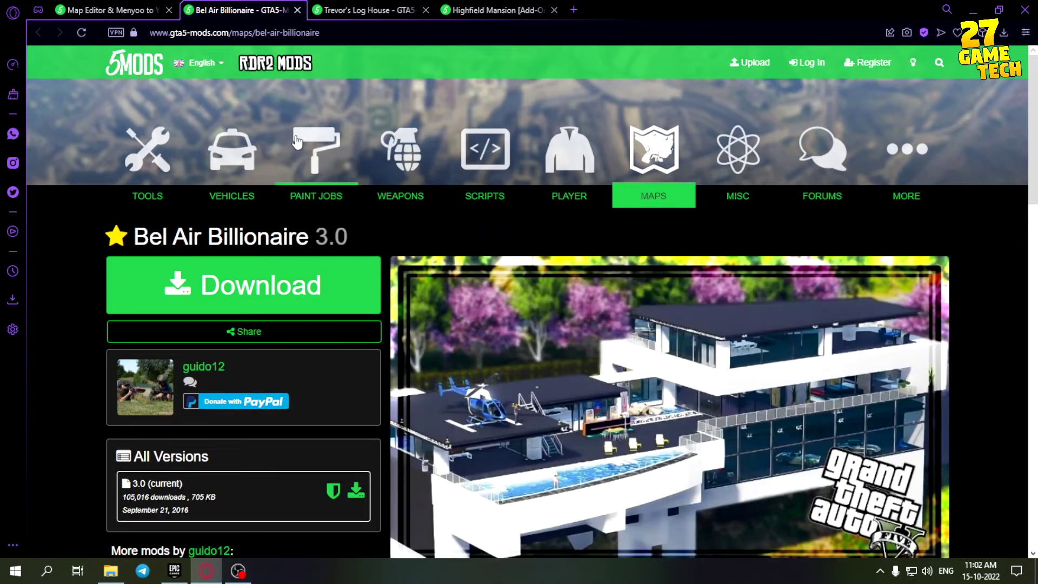
left_click(373, 10)
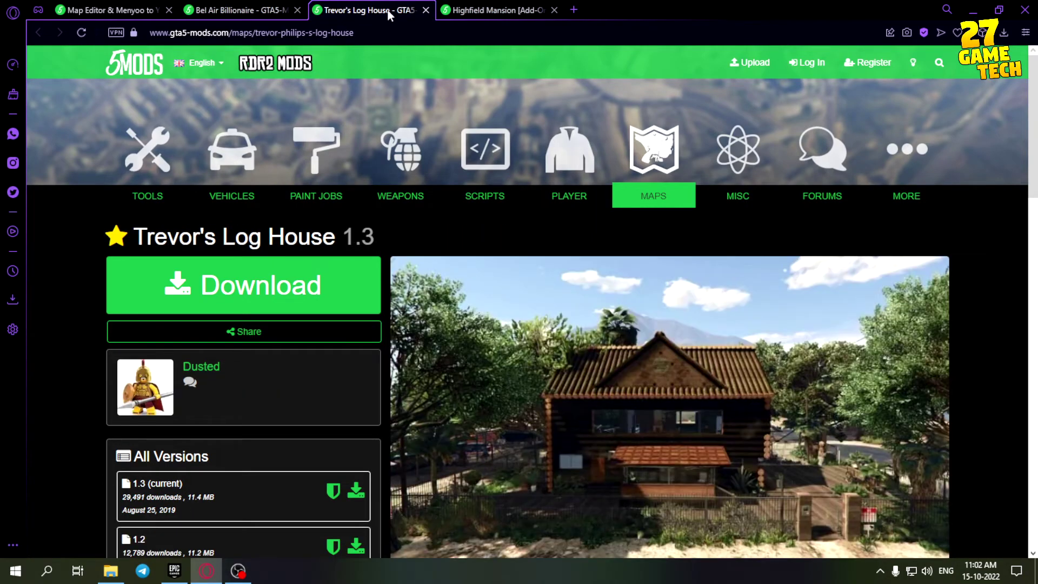
scroll(484, 146, "down", 3)
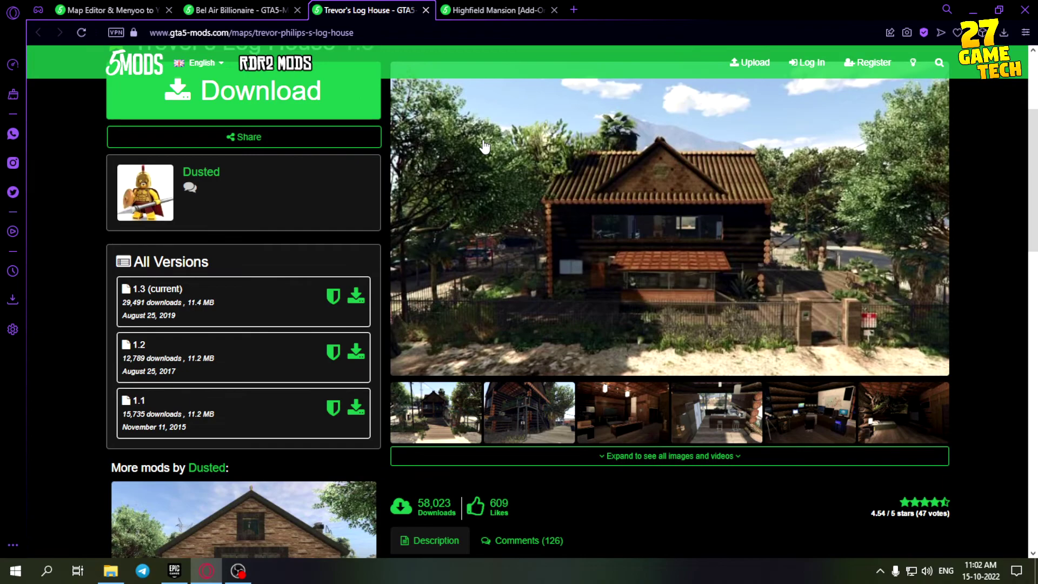
scroll(484, 146, "up", 3)
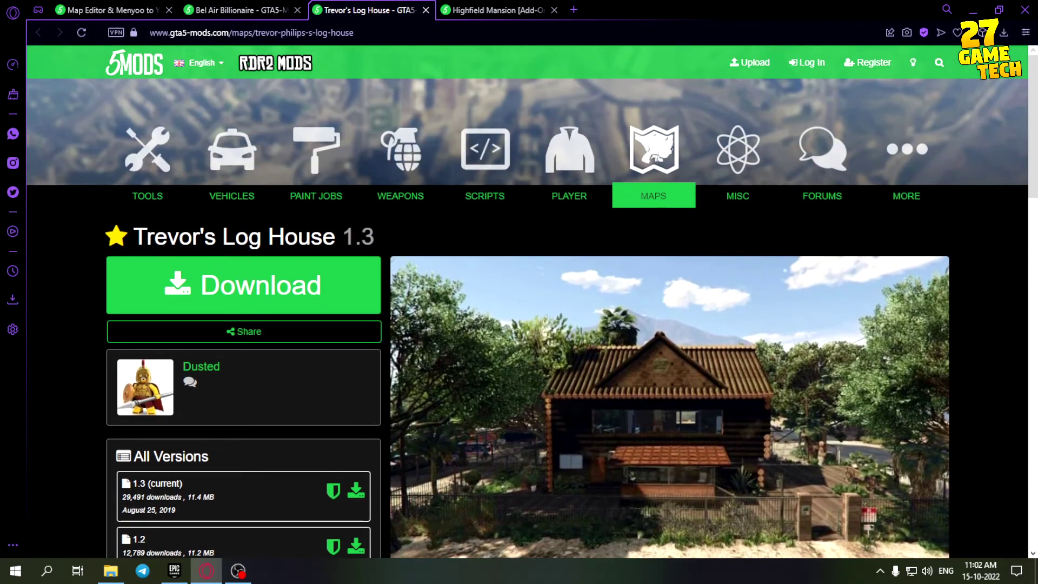
left_click(265, 10)
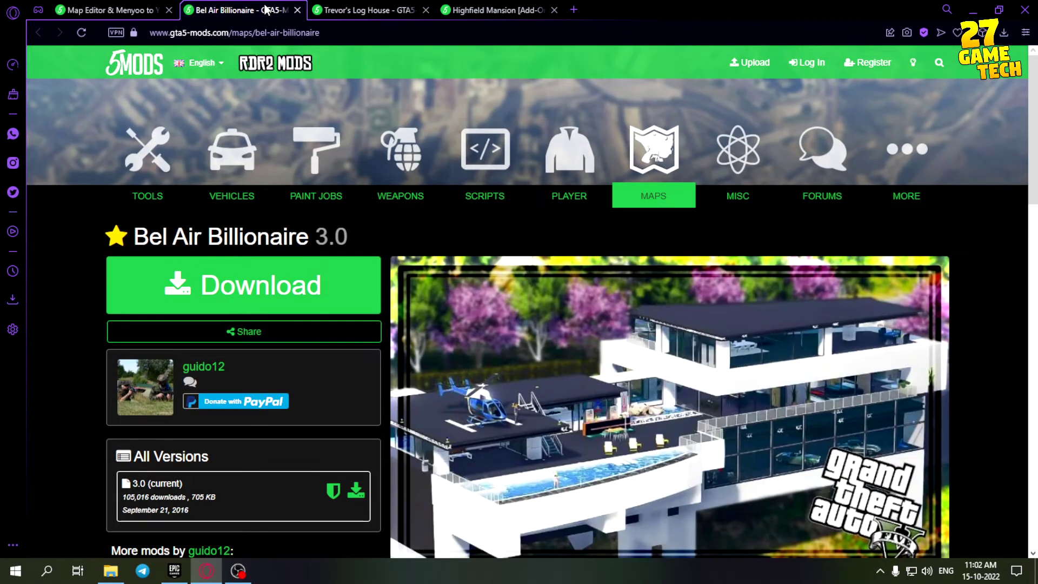
left_click(146, 6)
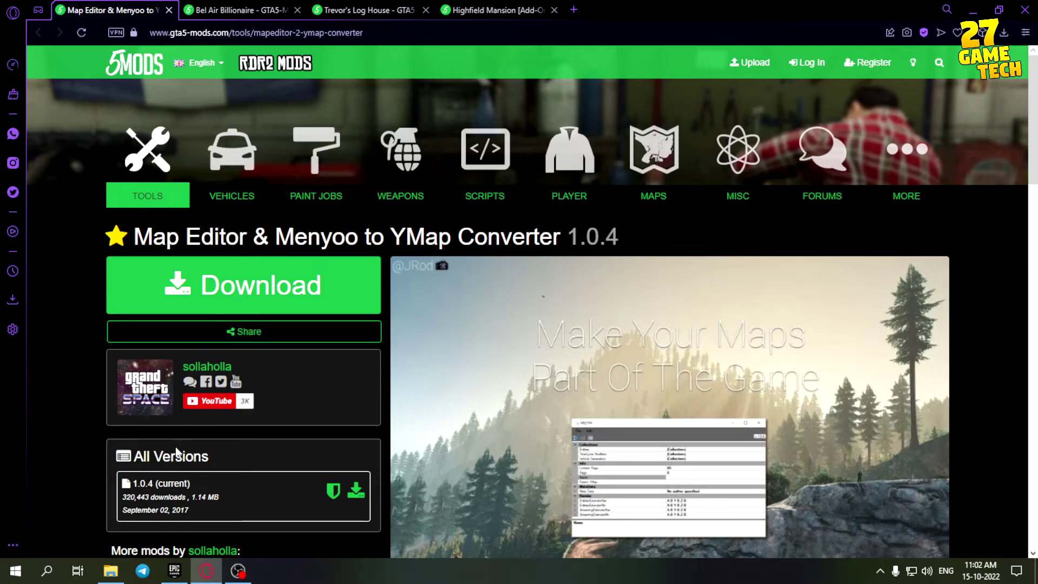
Switch to File Explorer and examine the GTAV game folder for the installed mod folders, ASI plugins and ScriptHook files.
left_click(110, 570)
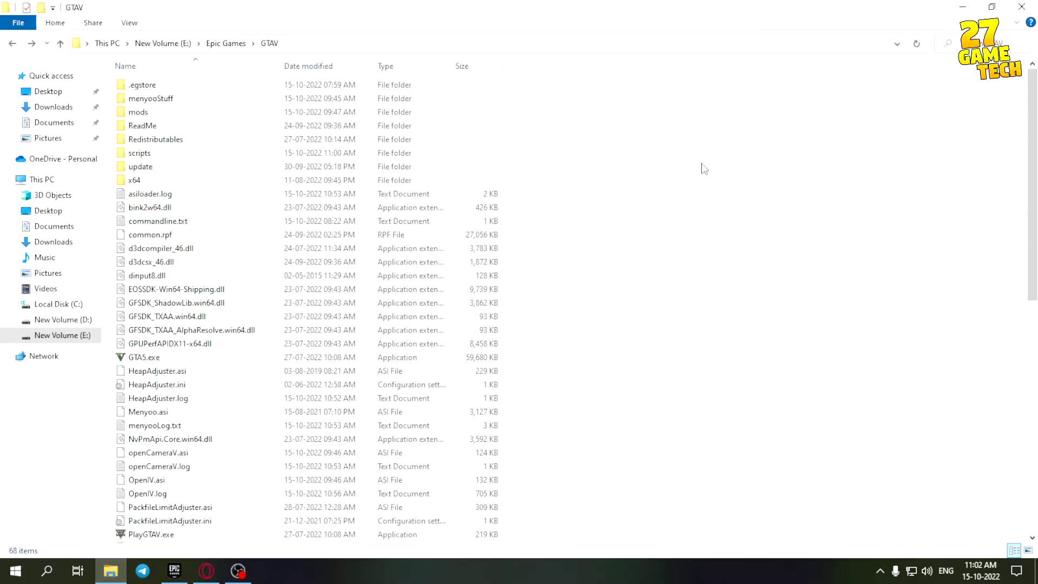
scroll(709, 168, "down", 11)
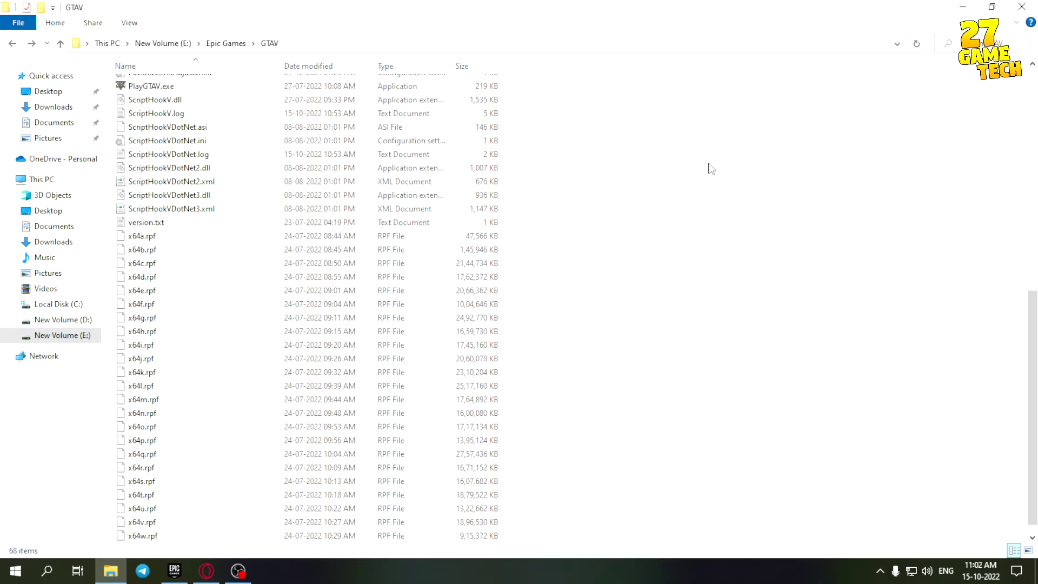
scroll(711, 168, "up", 4)
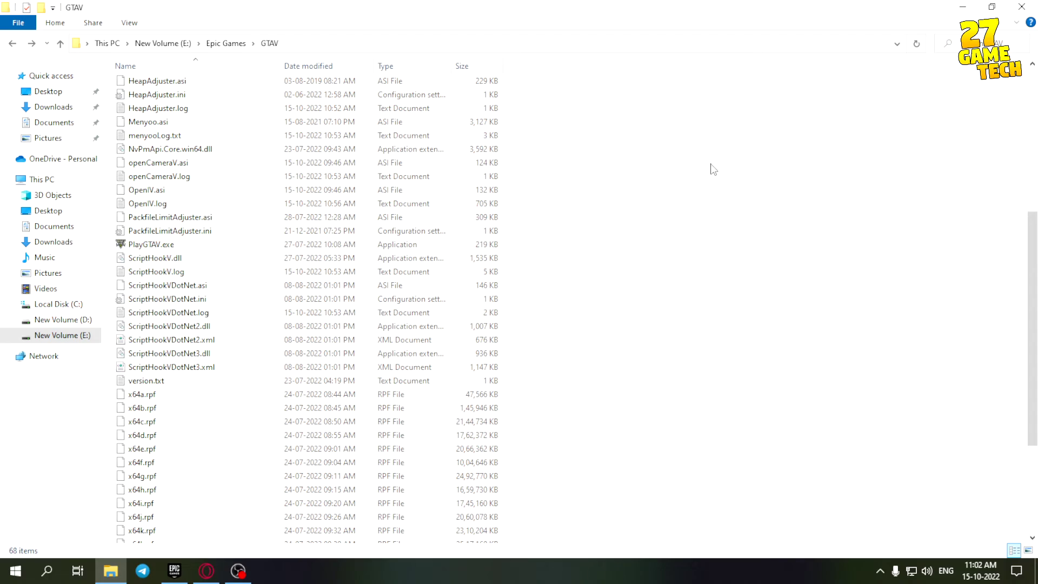
scroll(684, 192, "up", 7)
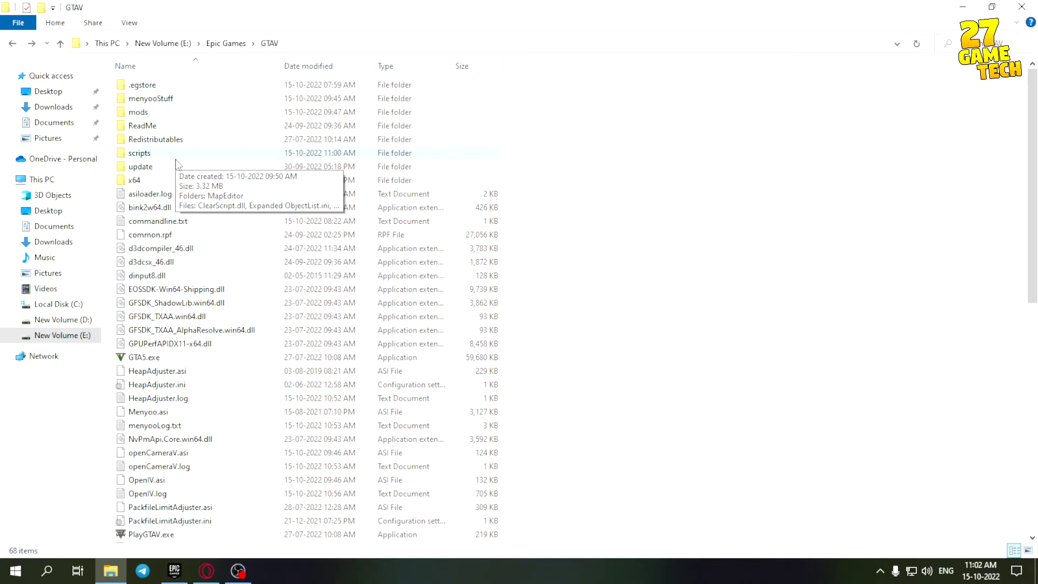
scroll(771, 203, "down", 3)
scroll(689, 220, "up", 3)
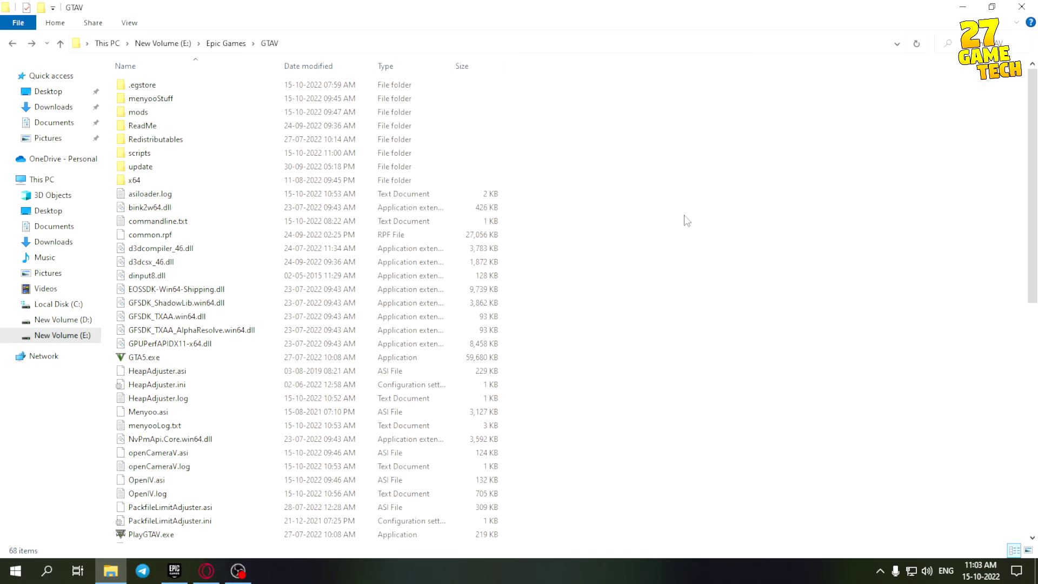
scroll(741, 216, "down", 9)
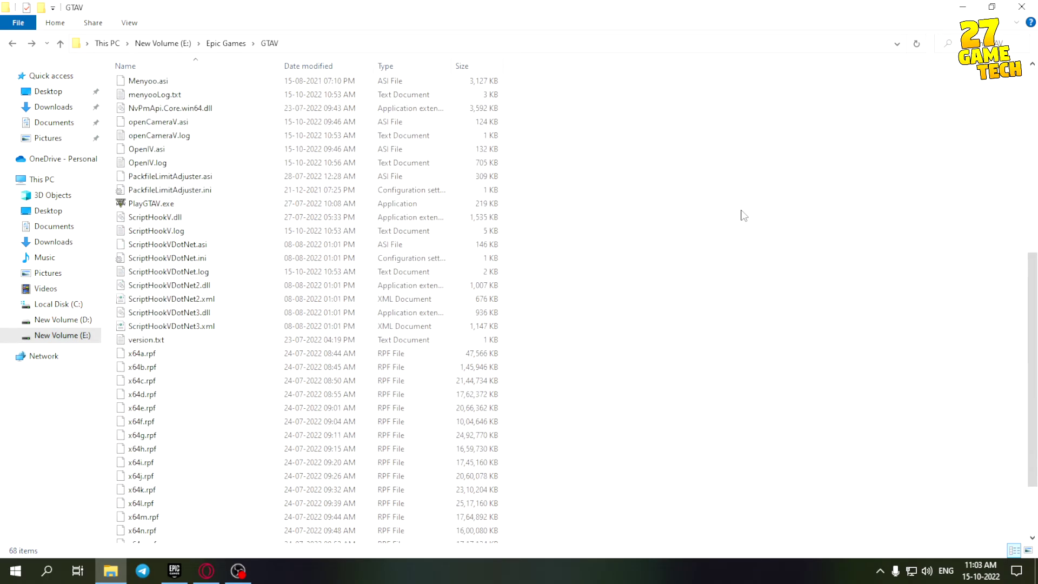
scroll(744, 216, "up", 9)
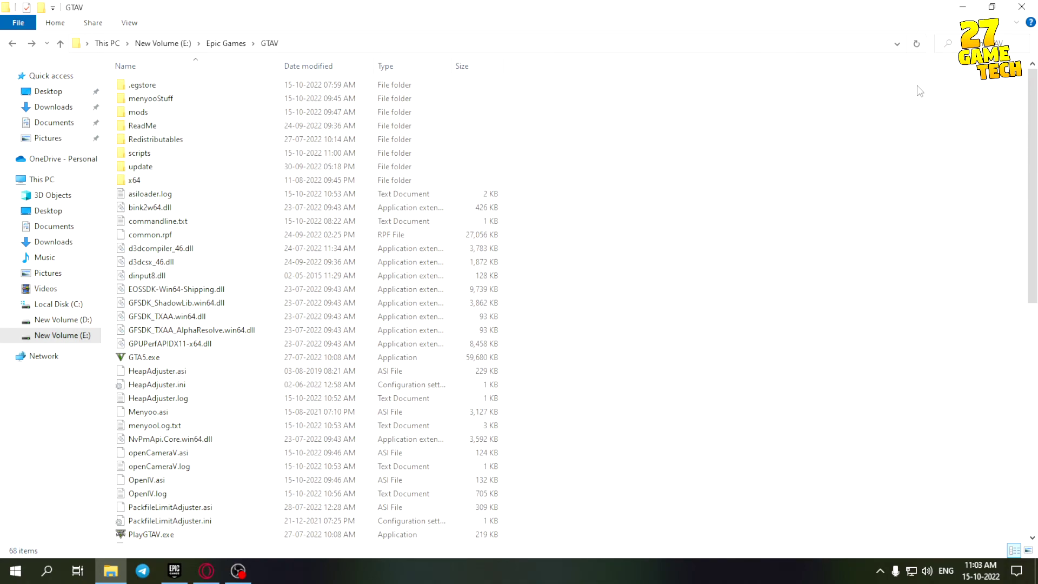
Back in the browser, download Map Editor & Menyoo to YMap Converter 1.0.4 to E:\Tutorials\00new and close its pages.
left_click(959, 7)
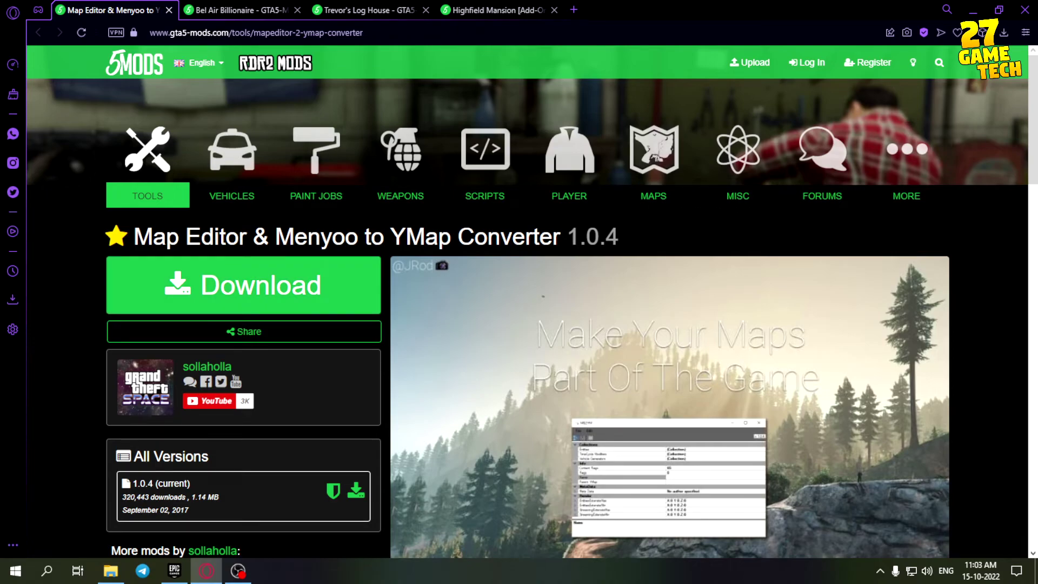
scroll(264, 387, "down", 2)
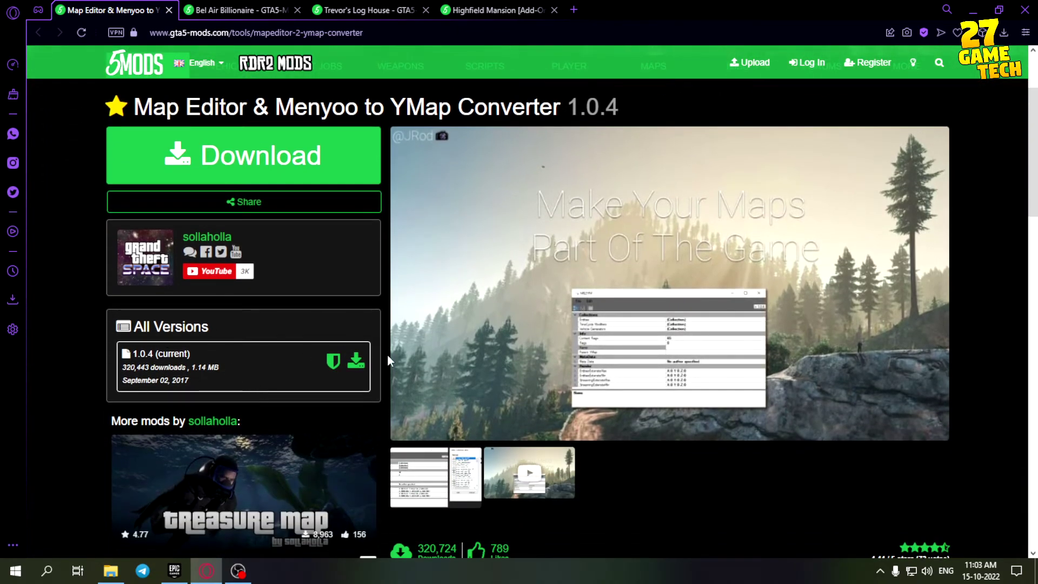
left_click(355, 361)
left_click(528, 346)
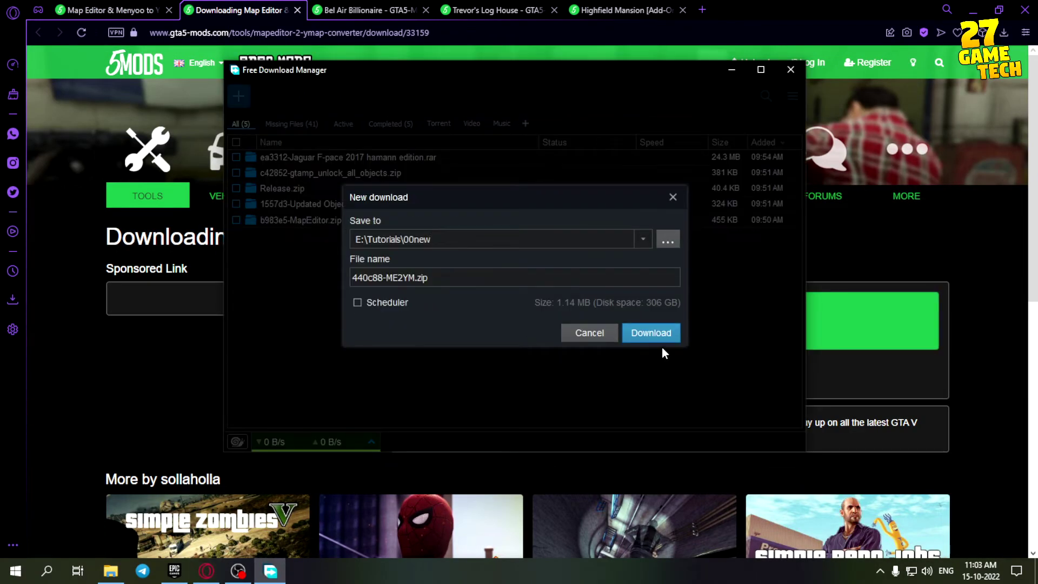
left_click(660, 339)
left_click(790, 70)
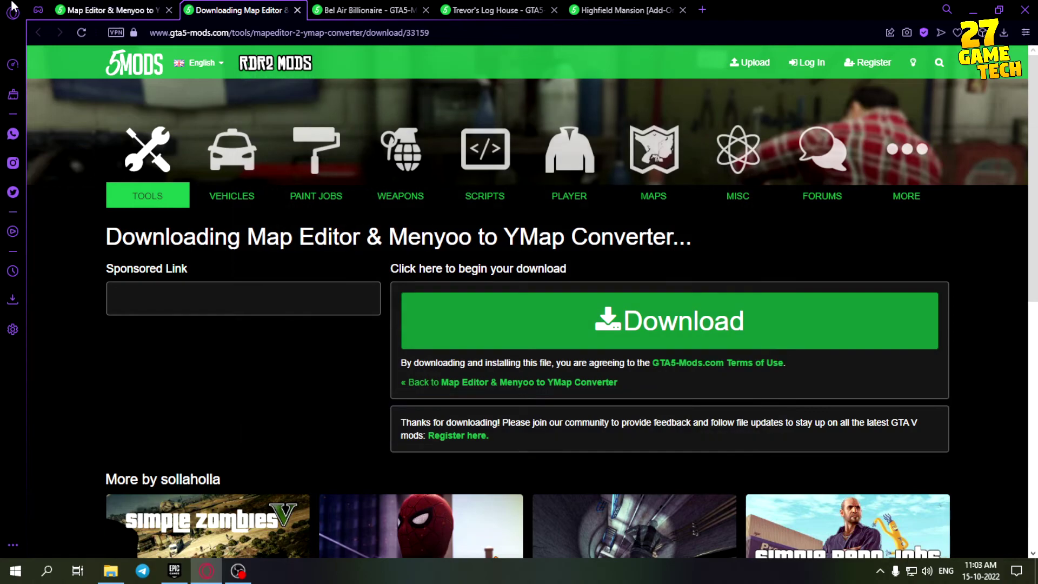
left_click(170, 9)
left_click(172, 12)
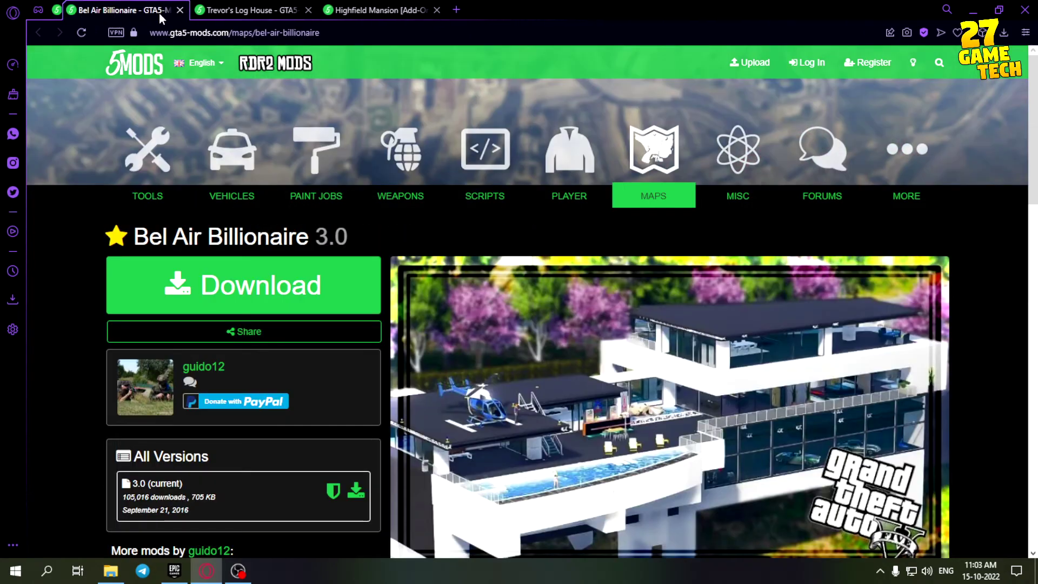
Download version 3.0 of the Bel Air Billionaire map to E:\Tutorials\00new and close its pages.
scroll(222, 270, "down", 1)
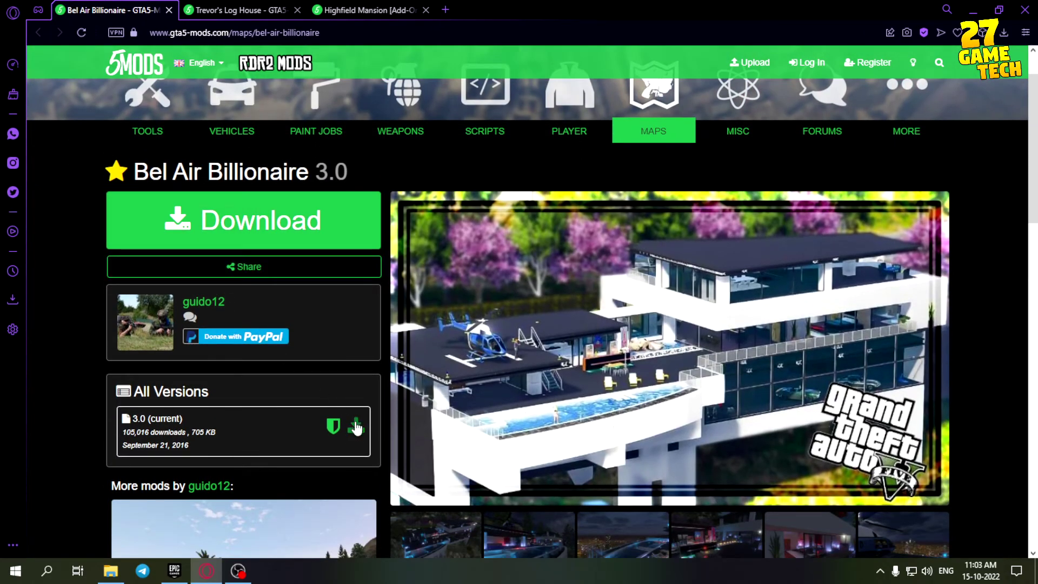
left_click(356, 427)
left_click(535, 321)
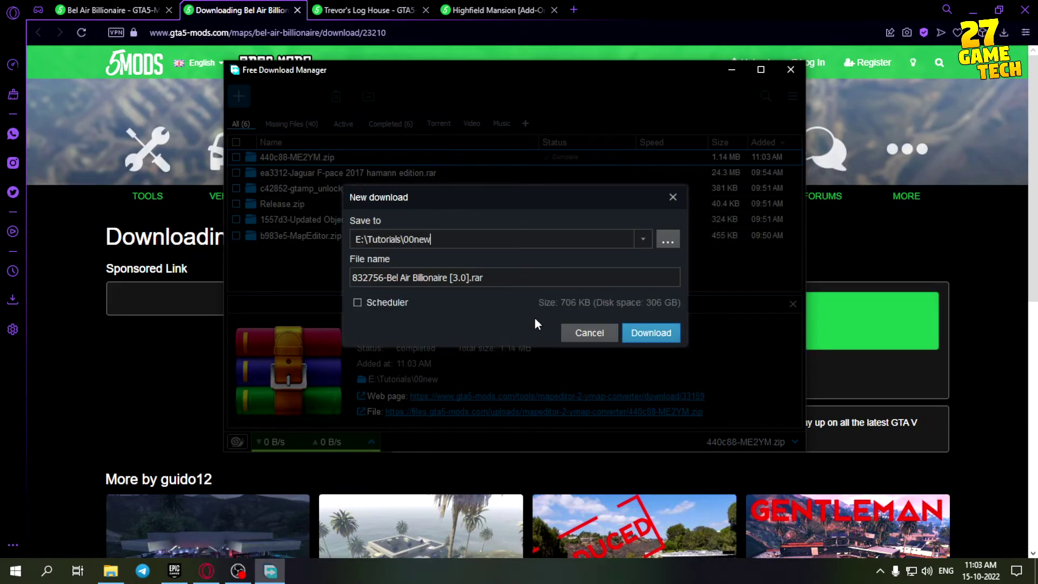
left_click(649, 333)
left_click(787, 70)
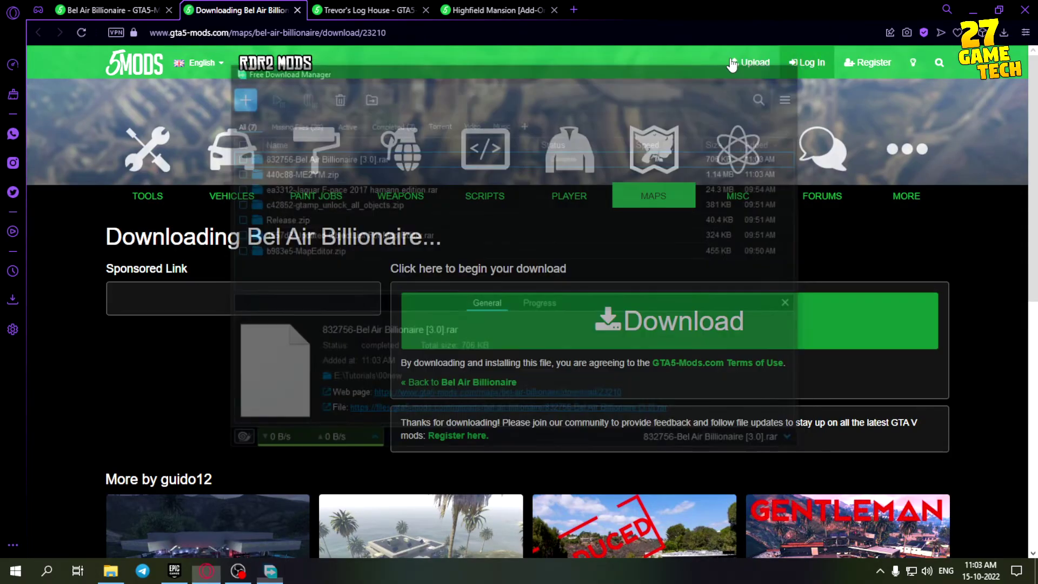
left_click(169, 10)
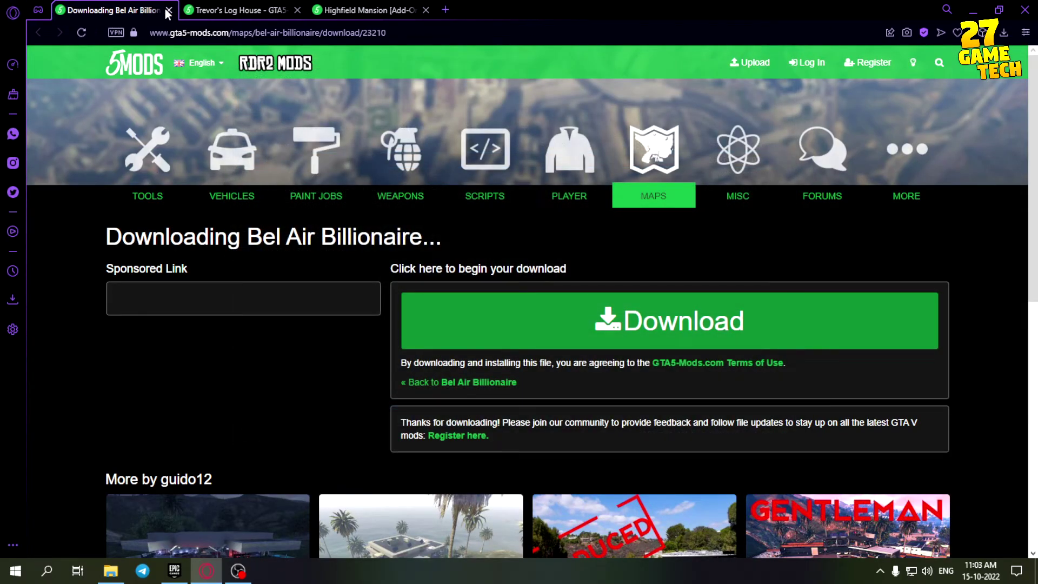
left_click(169, 10)
Download version 1.3 of the Trevor's Log House map and close its pages.
scroll(297, 249, "down", 1)
scroll(296, 248, "down", 3)
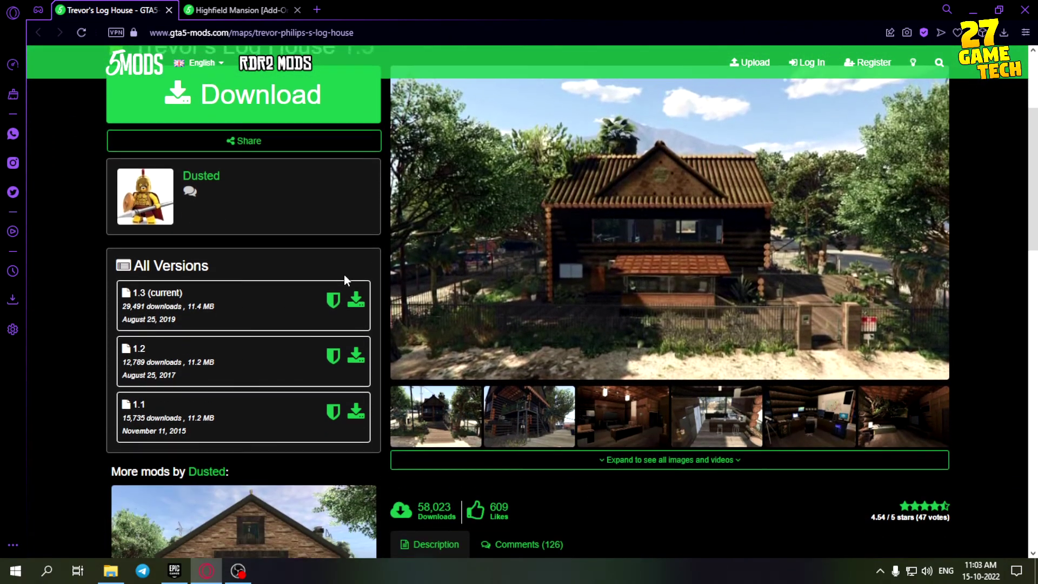
left_click(358, 297)
left_click(540, 305)
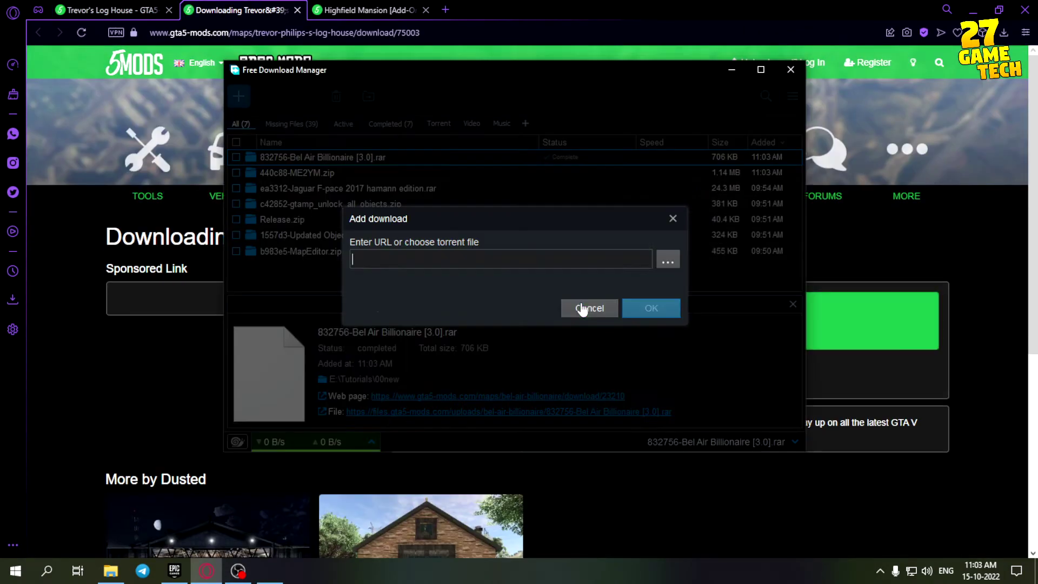
left_click(632, 332)
left_click(784, 74)
left_click(168, 10)
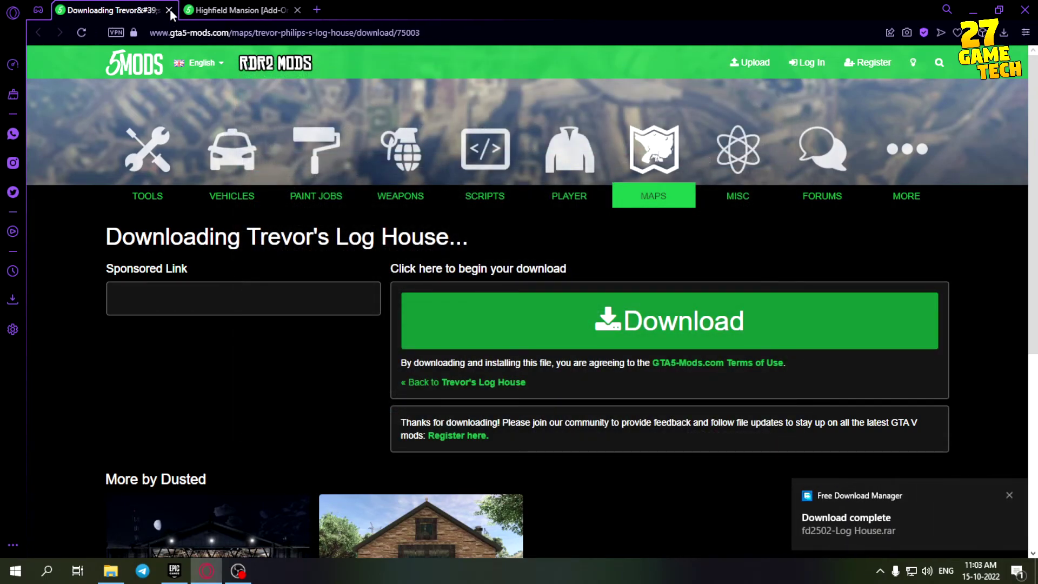
left_click(170, 10)
Download version 1.1 of the Highfield Mansion map to E:\Tutorials\00new and close its download page.
scroll(306, 121, "down", 3)
scroll(306, 124, "up", 1)
scroll(306, 125, "down", 1)
left_click(357, 314)
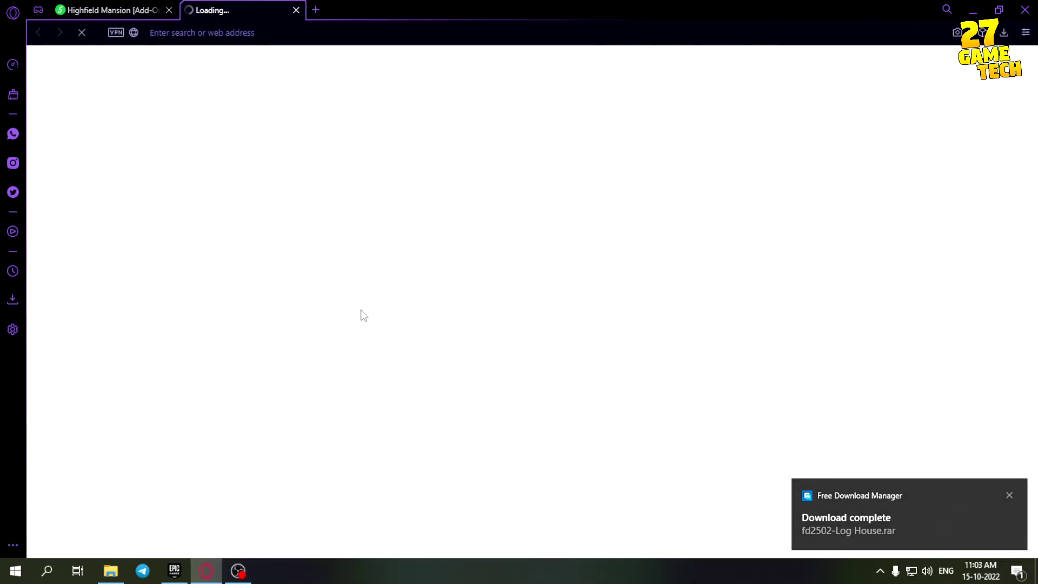
left_click(572, 311)
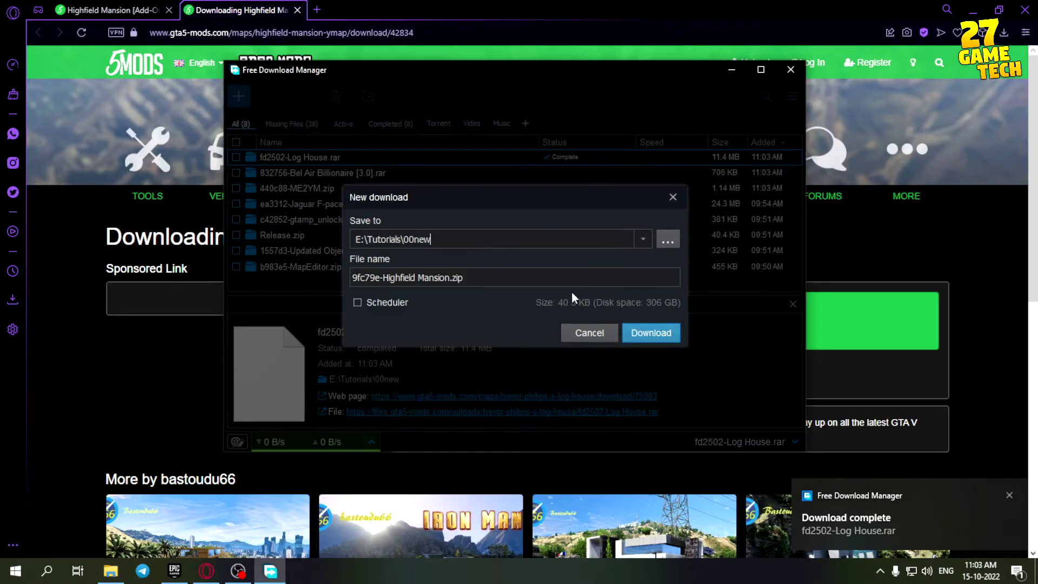
left_click(658, 334)
left_click(790, 69)
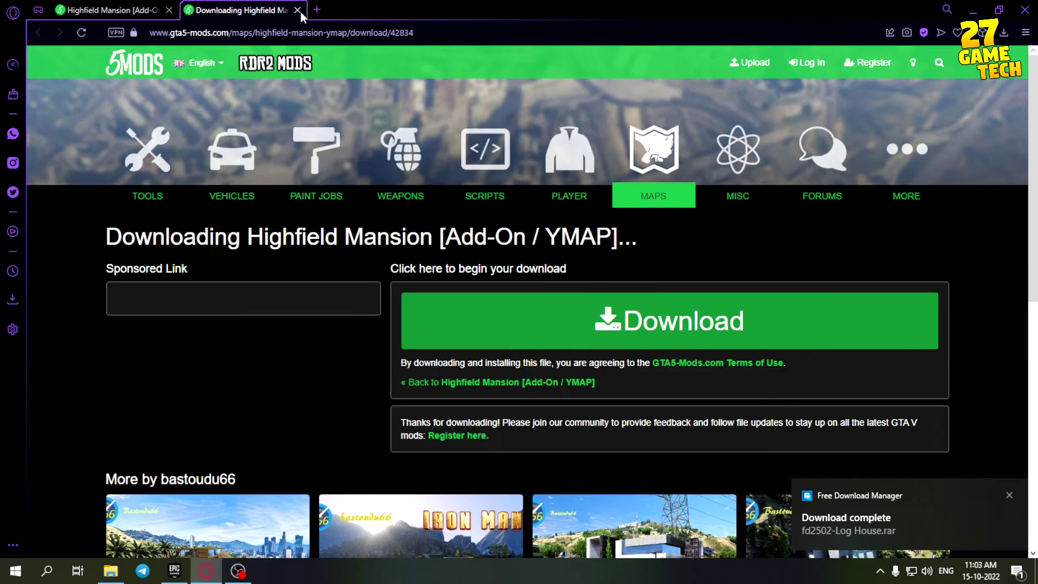
left_click(298, 11)
Read the installation instructions in the Highfield Mansion description, including where the map files and vehicle XML file go.
scroll(744, 206, "down", 10)
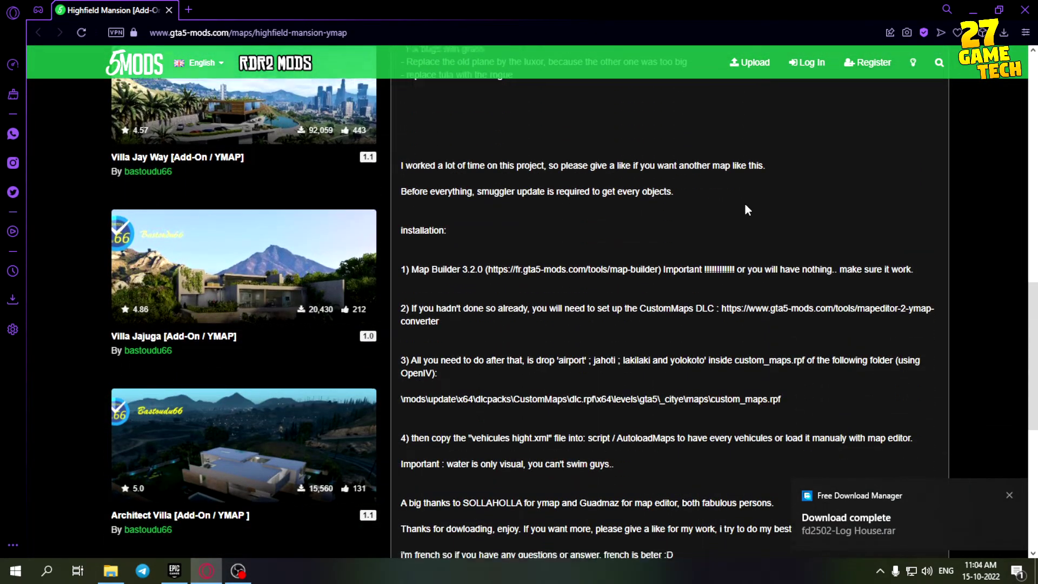
scroll(747, 209, "down", 2)
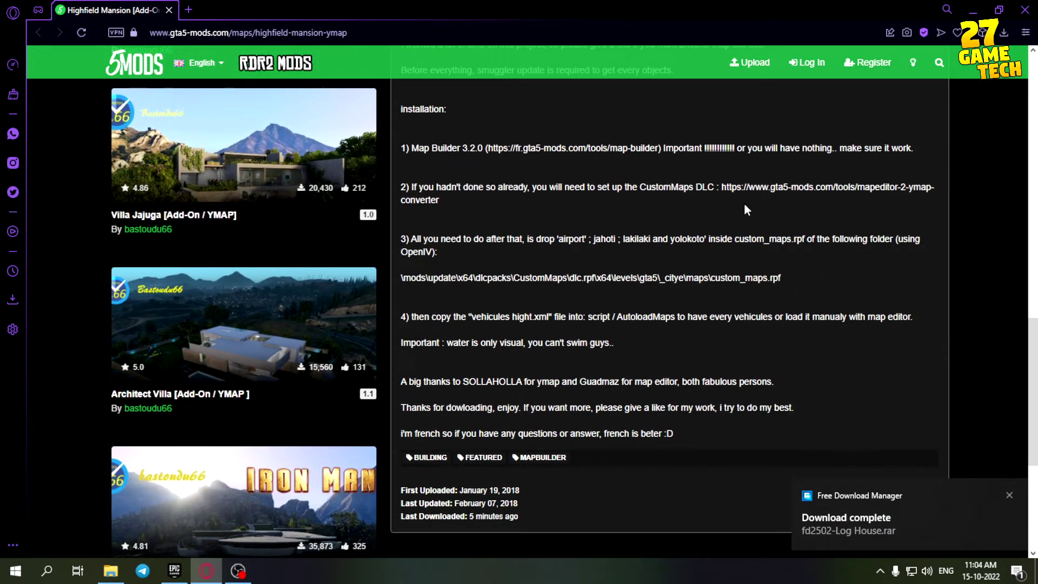
scroll(745, 206, "down", 1)
scroll(738, 200, "down", 1)
scroll(610, 183, "up", 3)
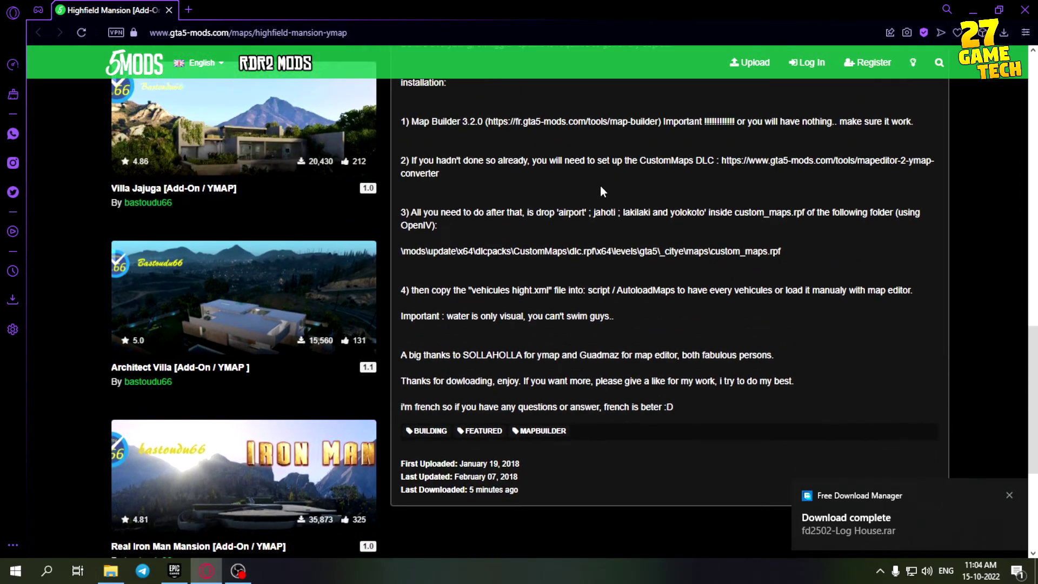
left_click_drag(548, 313, 533, 316)
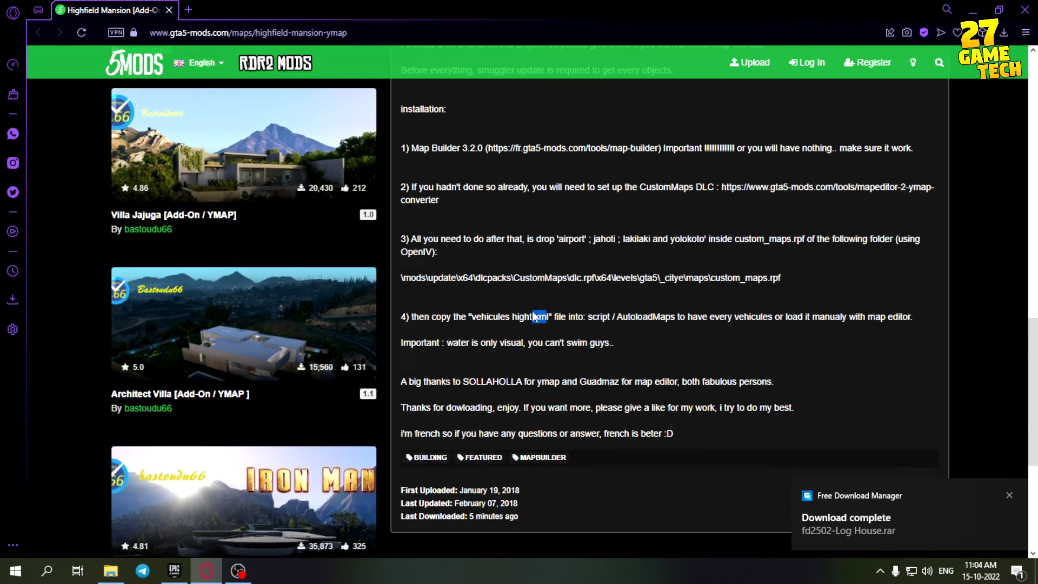
Check the script / AutoloadMaps destination in the Highfield Mansion installation instructions and close the browser.
left_click(615, 334)
left_click_drag(617, 318, 676, 318)
left_click(669, 349)
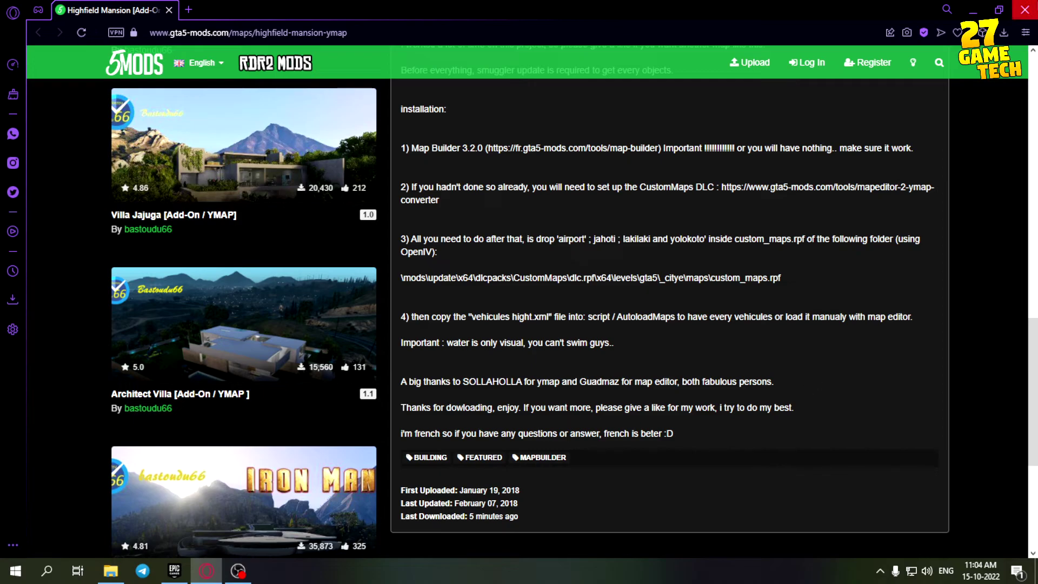
left_click(1024, 9)
left_click(976, 7)
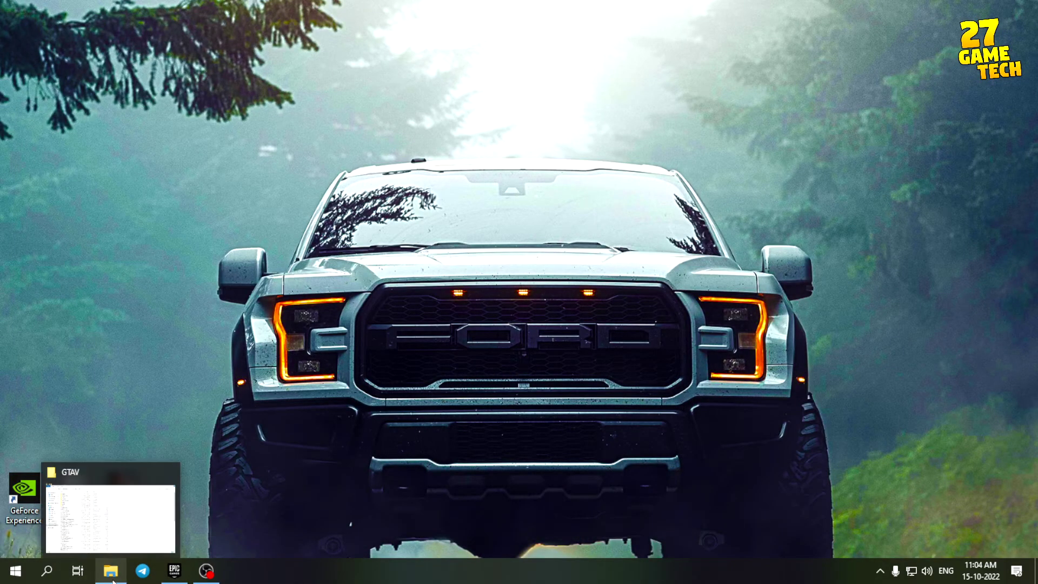
Open the E:\Tutorials\00new folder in File Explorer.
key("super+e")
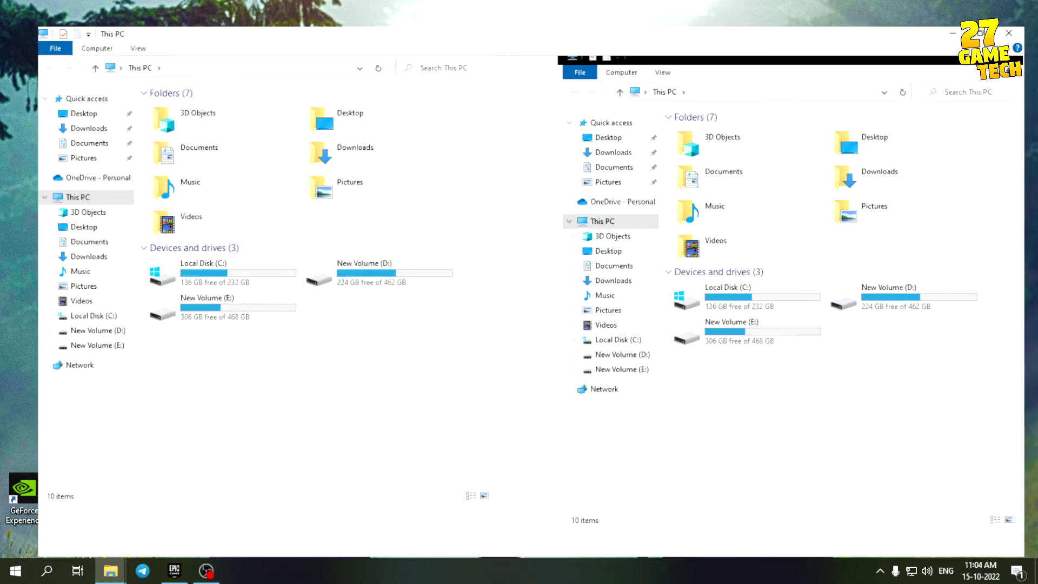
double_click(507, 181)
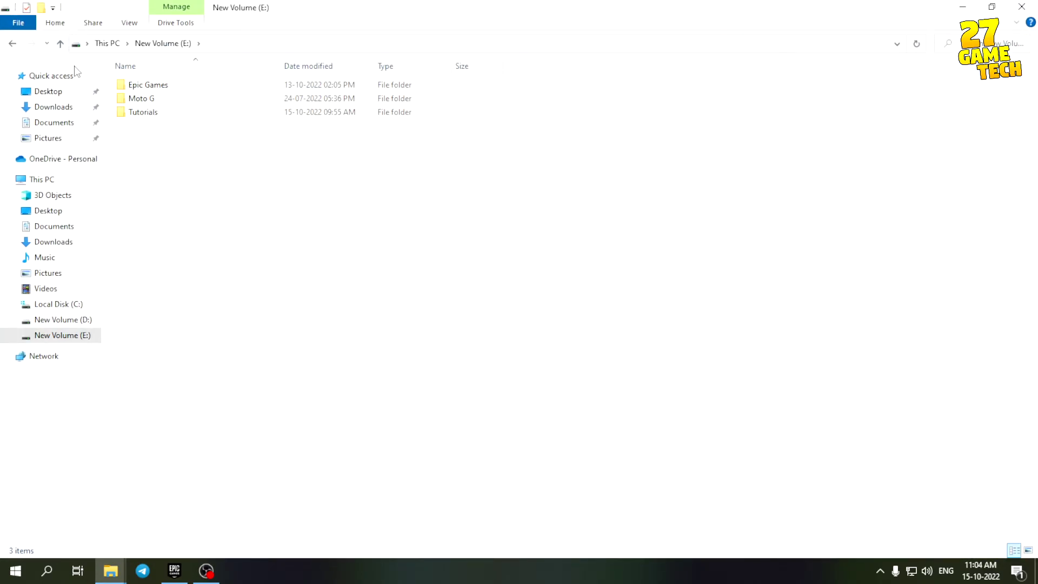
double_click(142, 112)
left_click(163, 98)
double_click(161, 86)
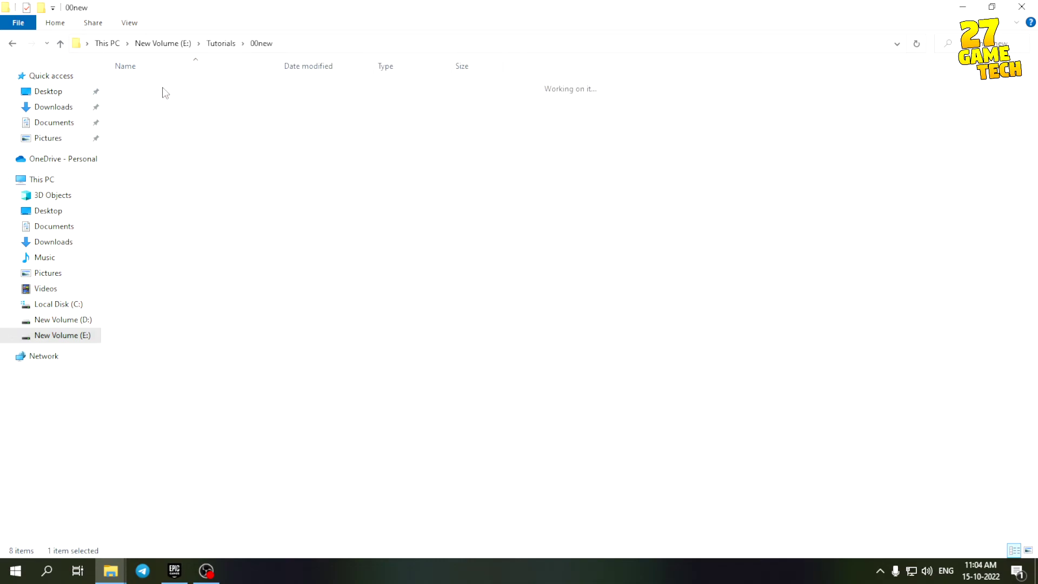
Extract 440c88-ME2YM.zip into its own folder, check the extracted files and delete the original archive.
left_click(177, 100)
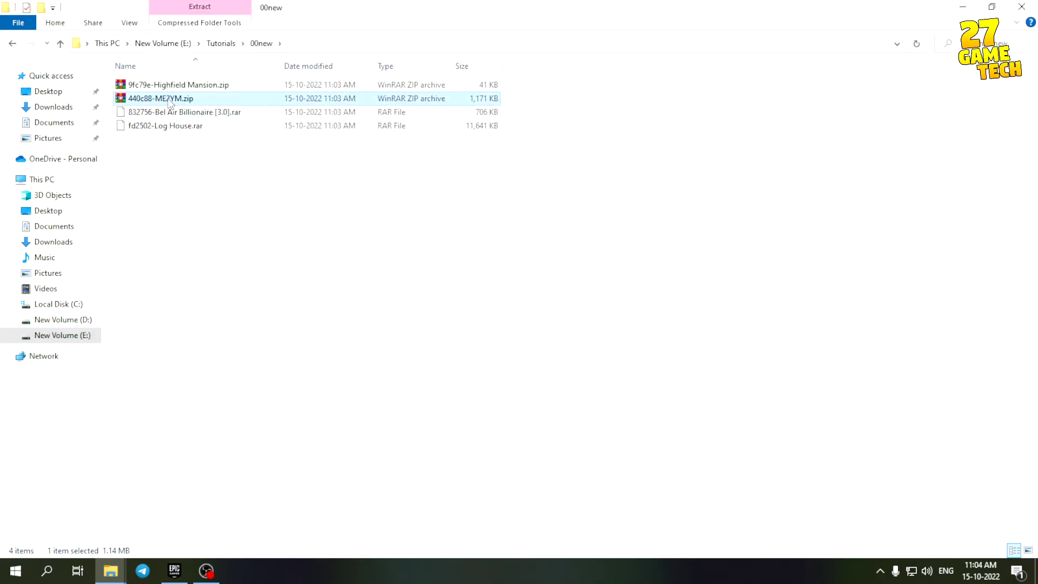
right_click(173, 101)
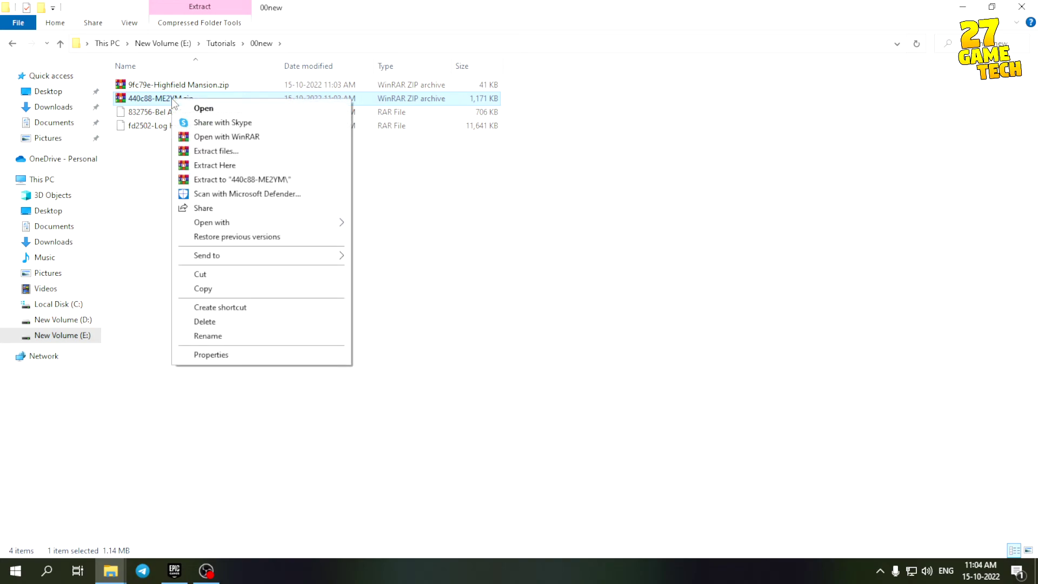
left_click(229, 180)
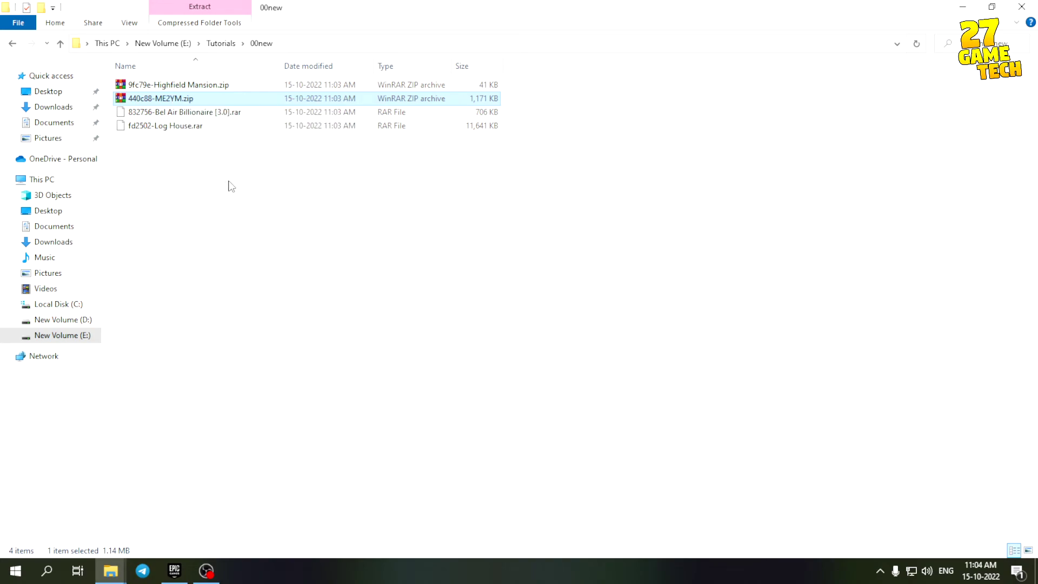
double_click(139, 88)
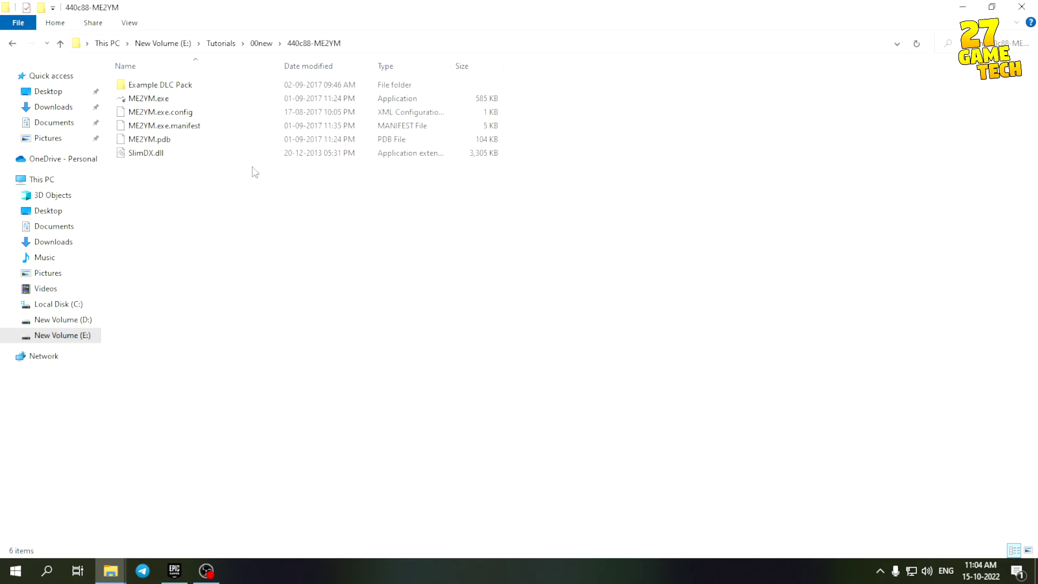
key("alt+Left")
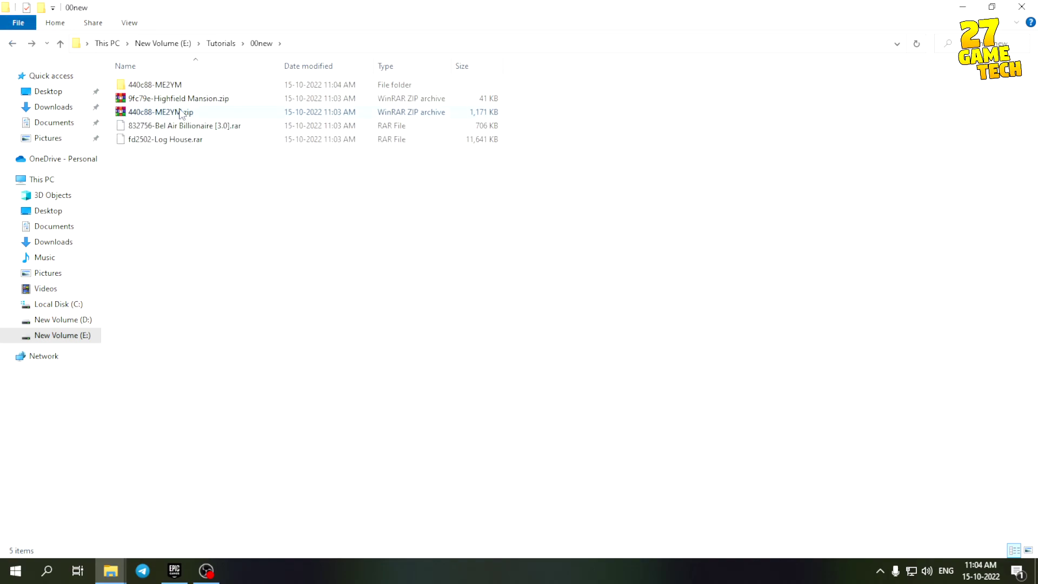
left_click(183, 112)
key("Delete")
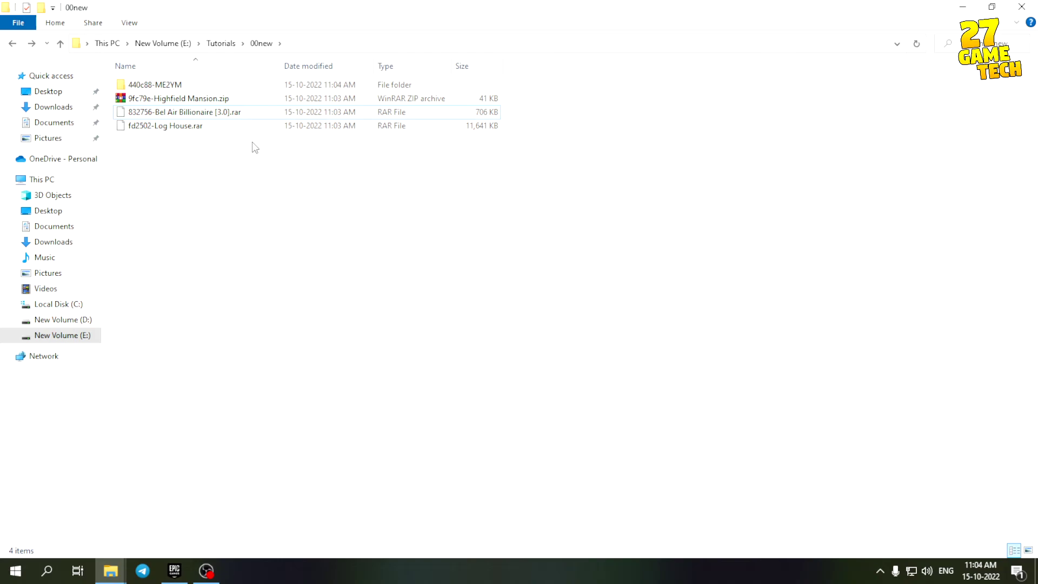
Shrink the 00new folder window to free desktop space and open fd2502-Log House.rar in WinRAR.
left_click(992, 7)
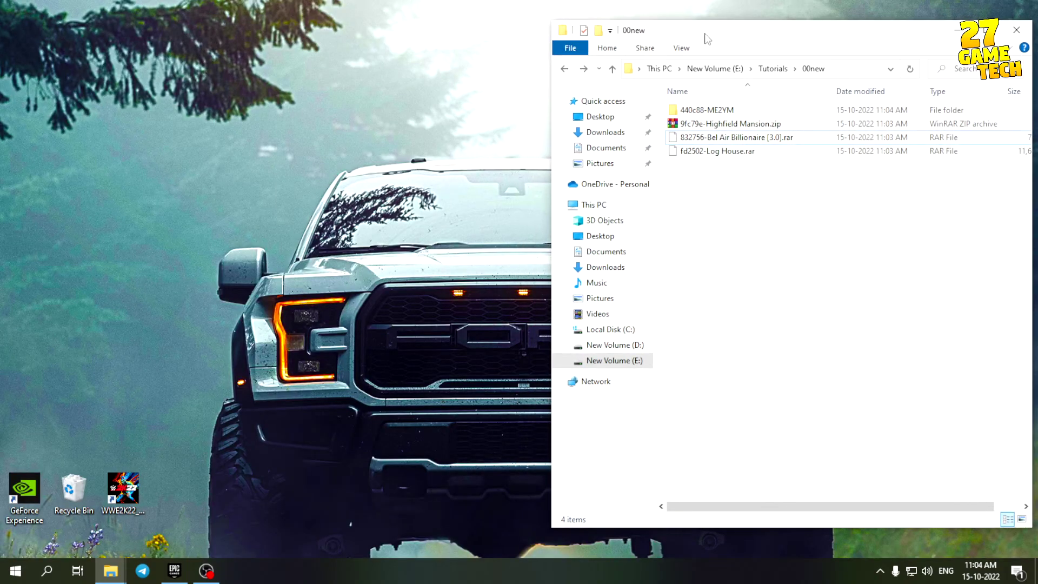
left_click_drag(802, 39, 270, 42)
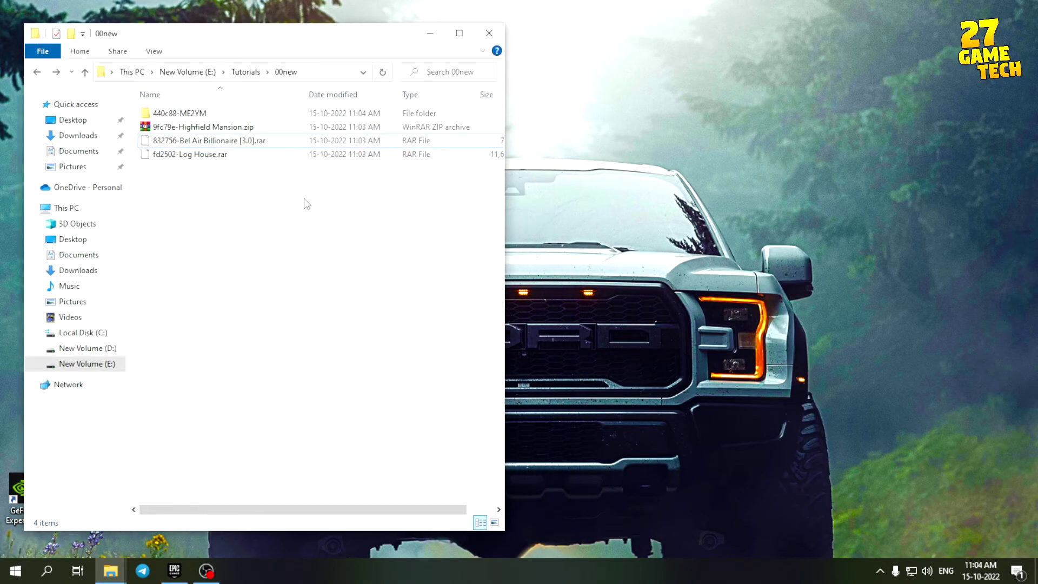
double_click(214, 154)
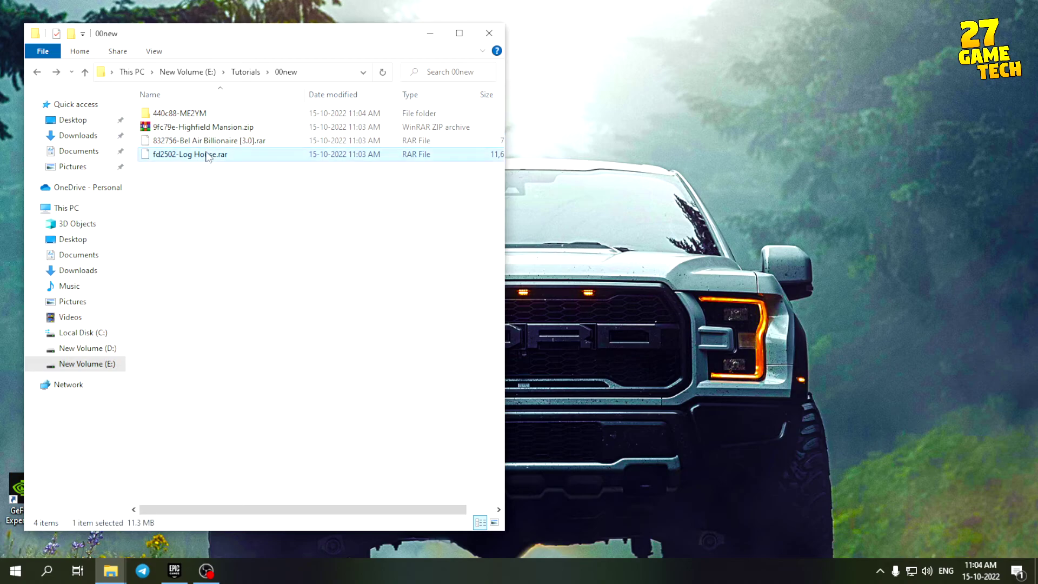
double_click(524, 231)
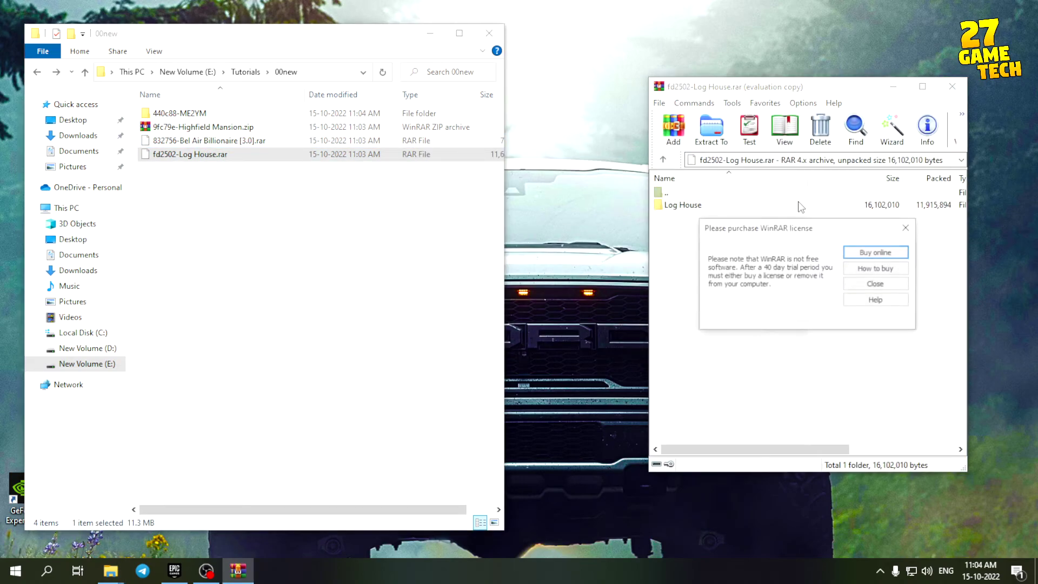
left_click(912, 224)
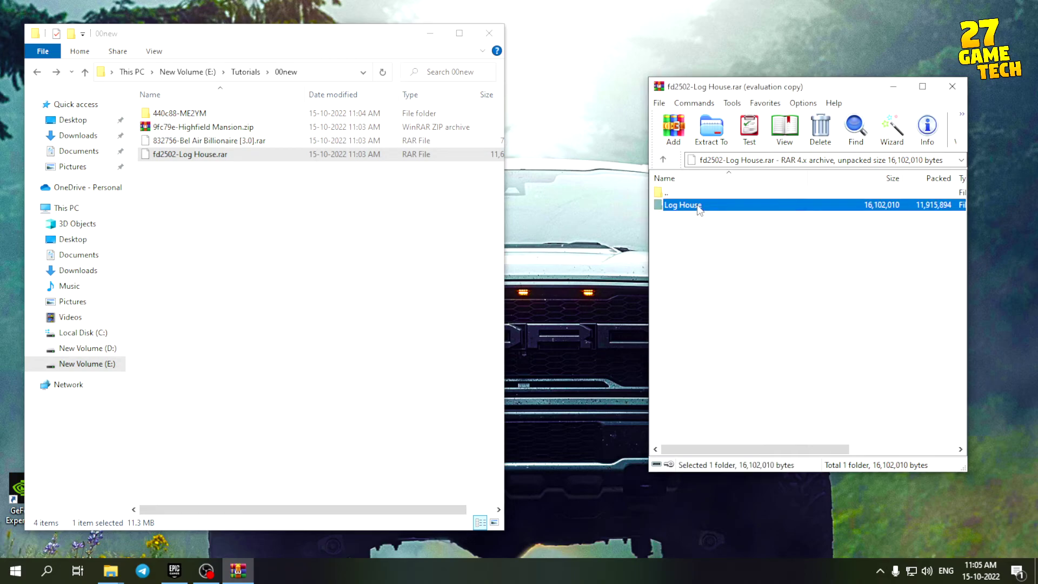
Extract trevor.xml from the archive's Log House folder into 00new and minimise the archive window.
double_click(699, 206)
left_click(692, 267)
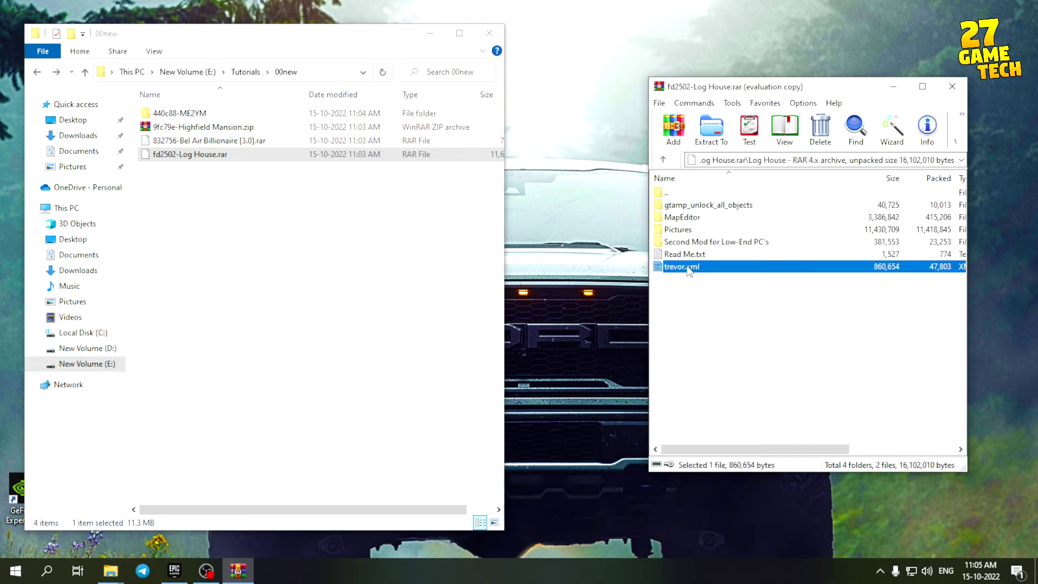
left_click_drag(692, 267, 395, 308)
left_click(841, 333)
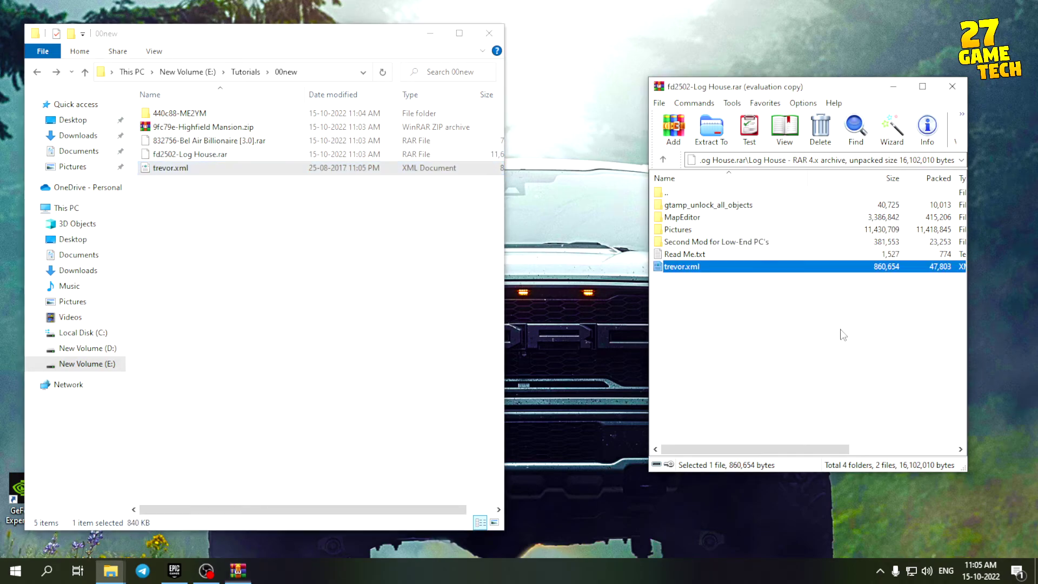
left_click(893, 86)
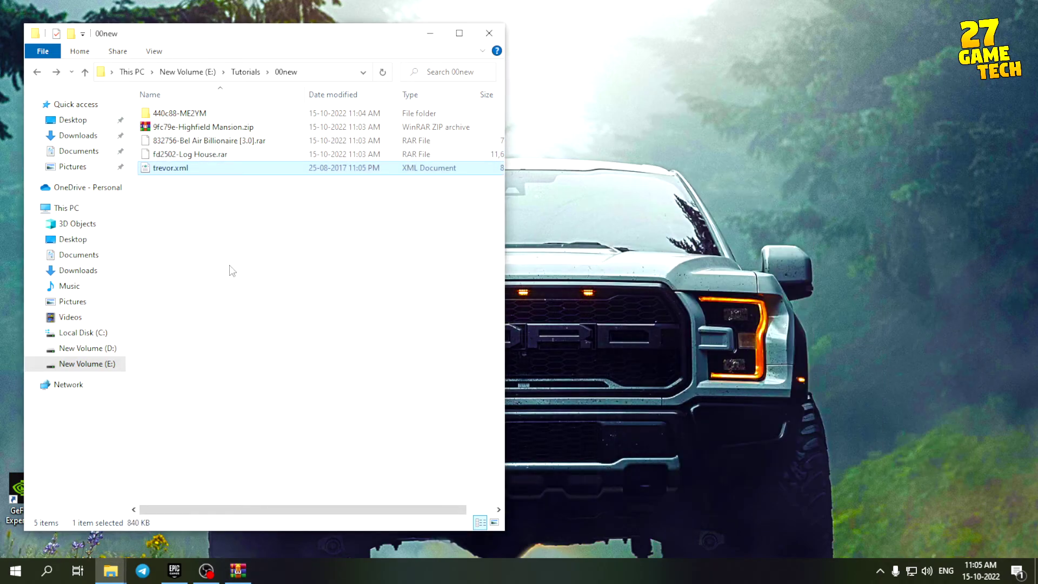
Launch ME2YM.exe from the 440c88-ME2YM folder and place its window beside the 00new folder window.
left_click(229, 268)
double_click(228, 113)
left_click(177, 131)
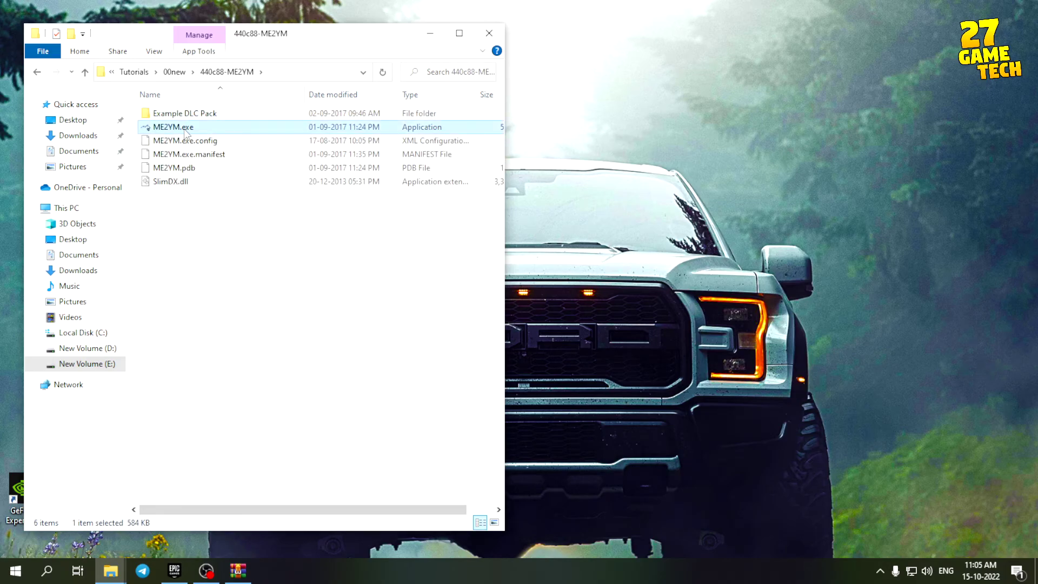
double_click(197, 127)
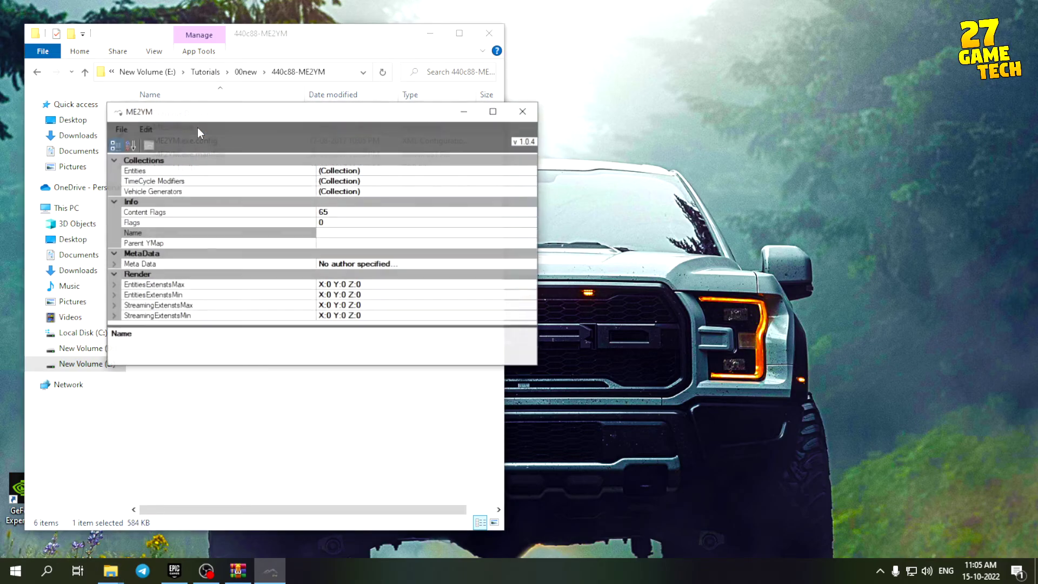
left_click_drag(267, 116, 683, 156)
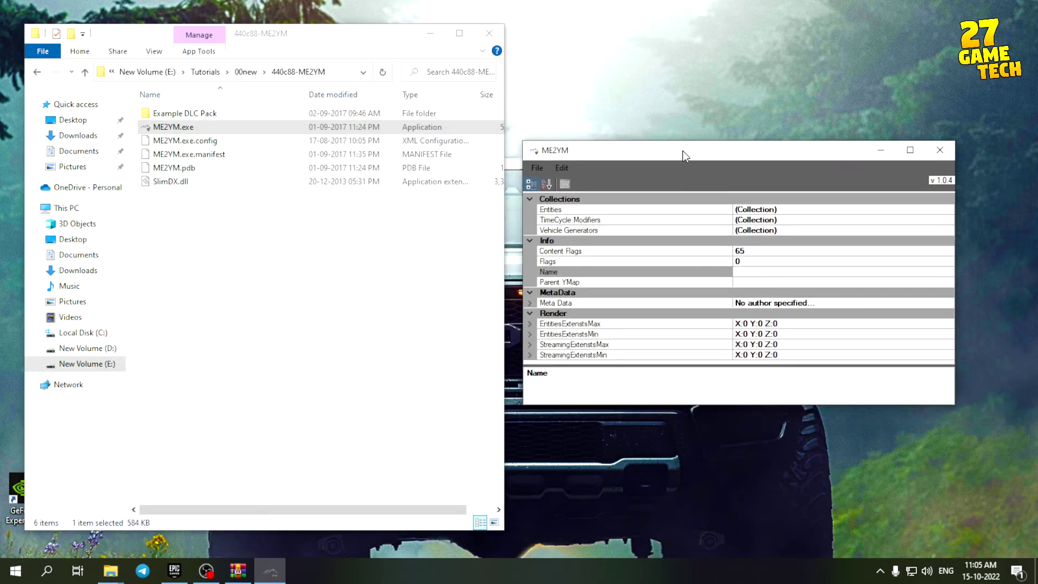
left_click(37, 75)
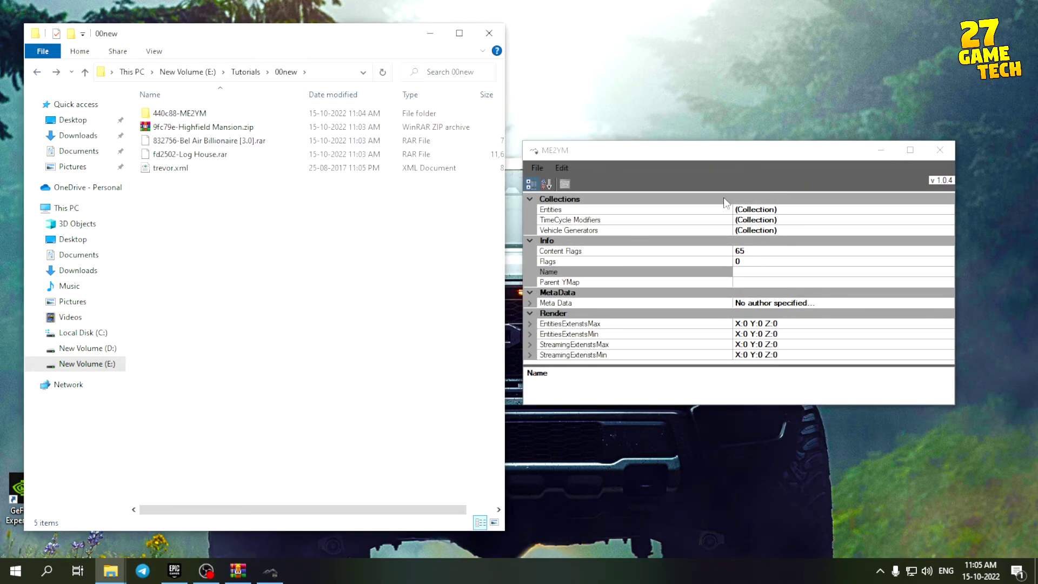
left_click_drag(656, 155, 675, 140)
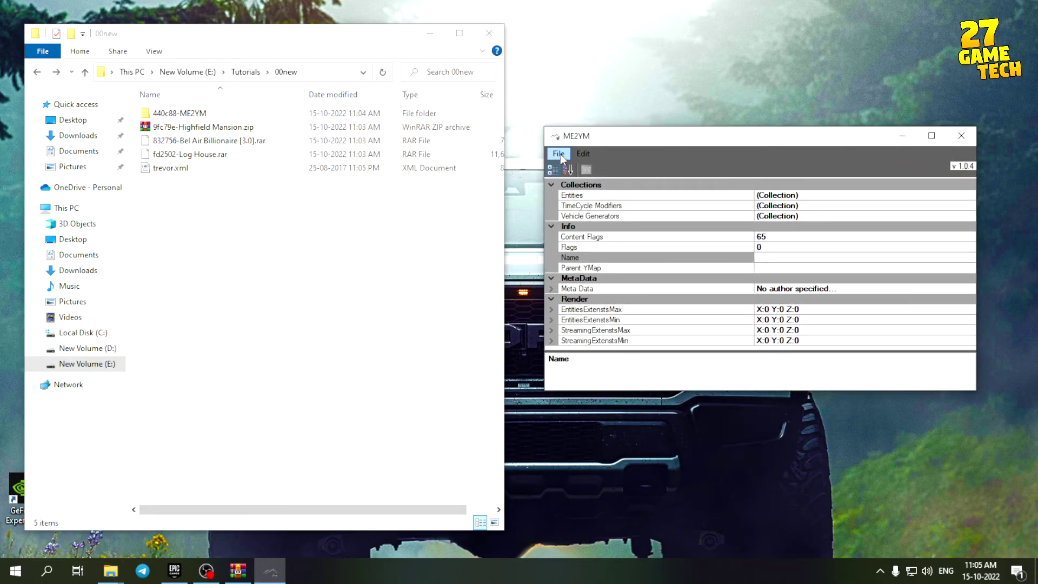
Open trevor.xml from the 00new folder in ME2YM.
left_click(559, 155)
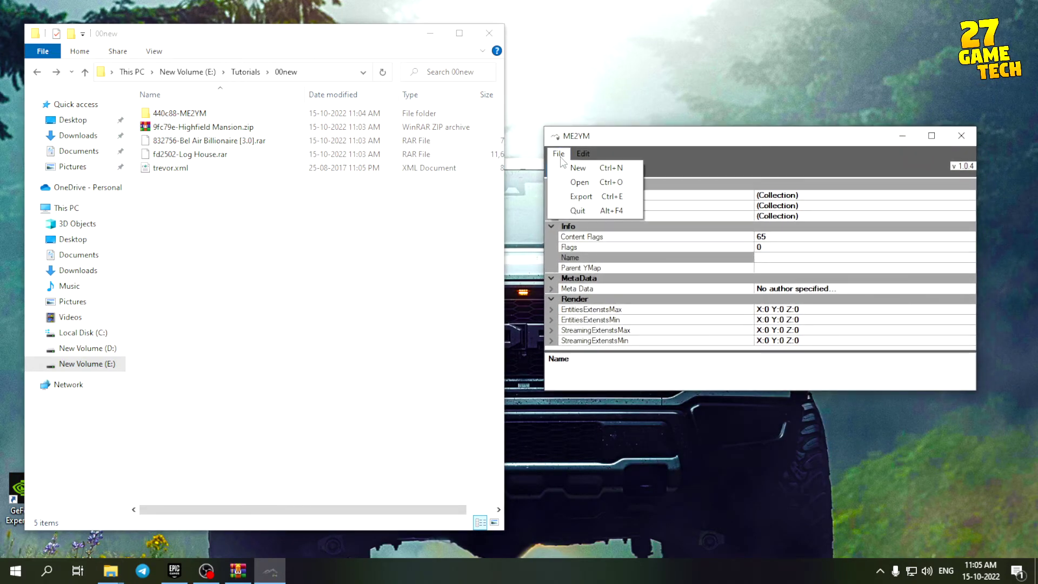
left_click(602, 183)
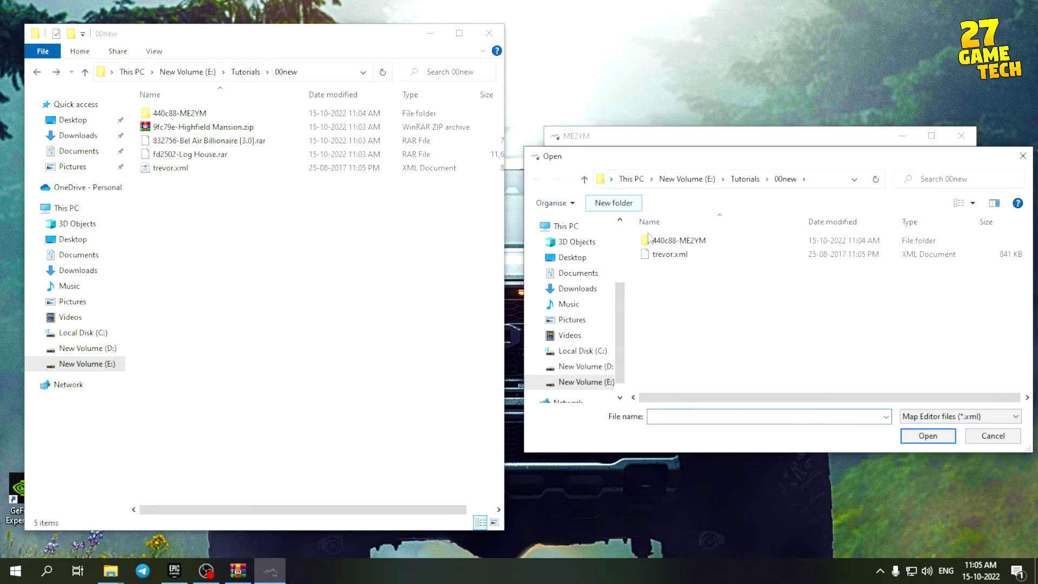
left_click_drag(686, 160, 508, 134)
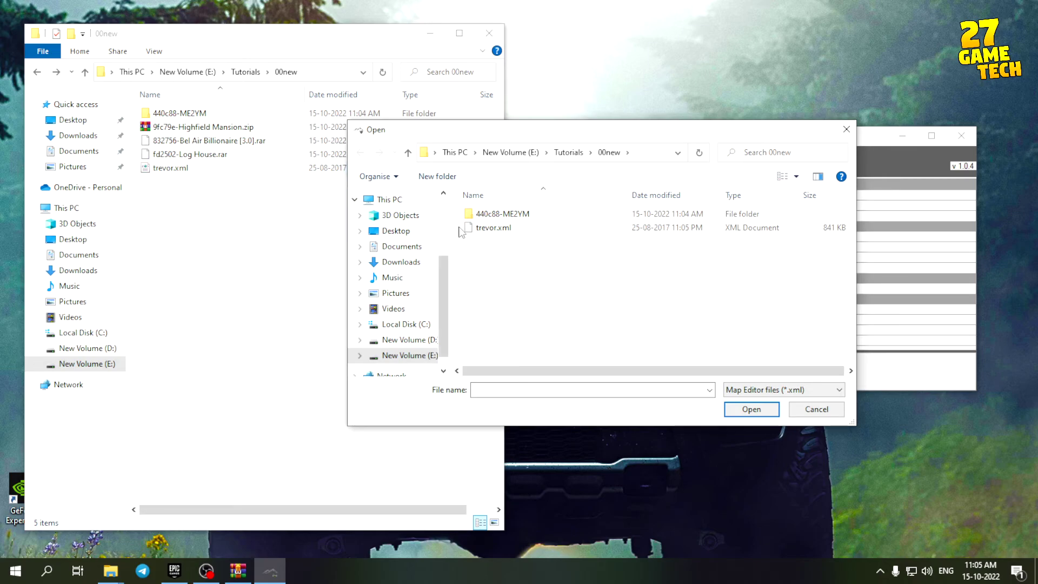
left_click(487, 228)
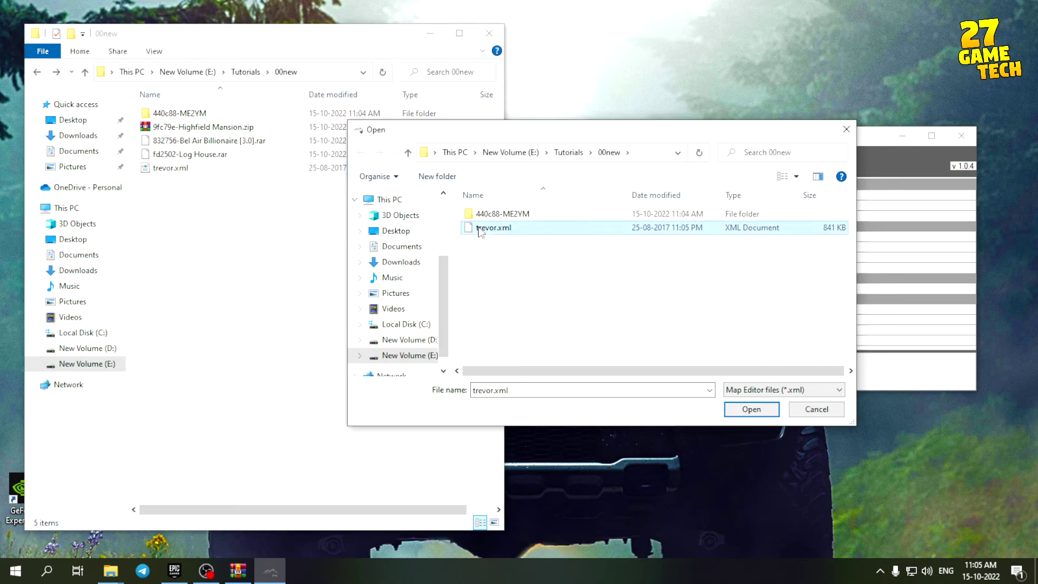
left_click(764, 407)
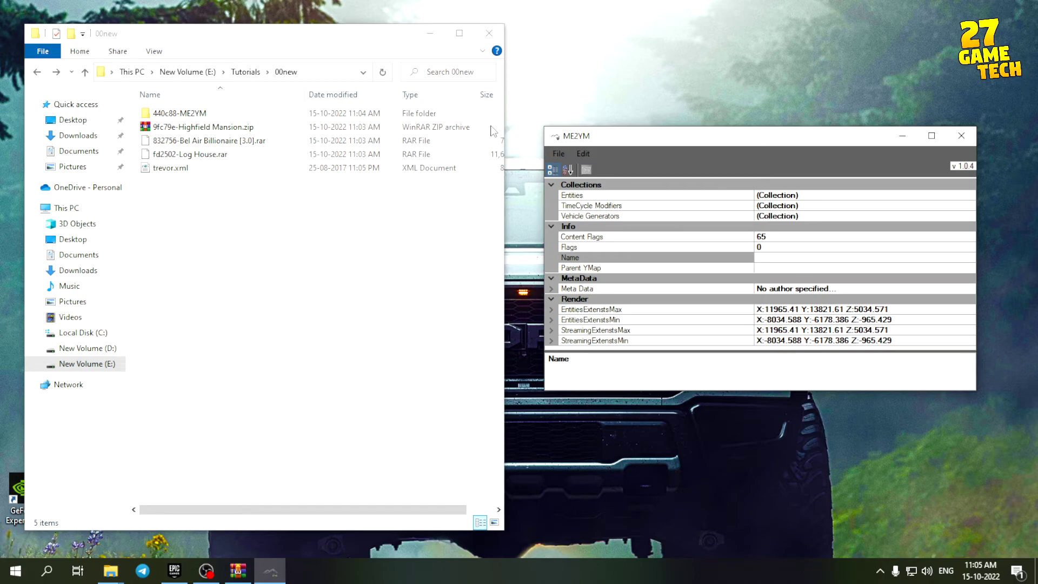
Export the loaded map to the 00new folder as a YMap file named trevorloghouse.
left_click(557, 158)
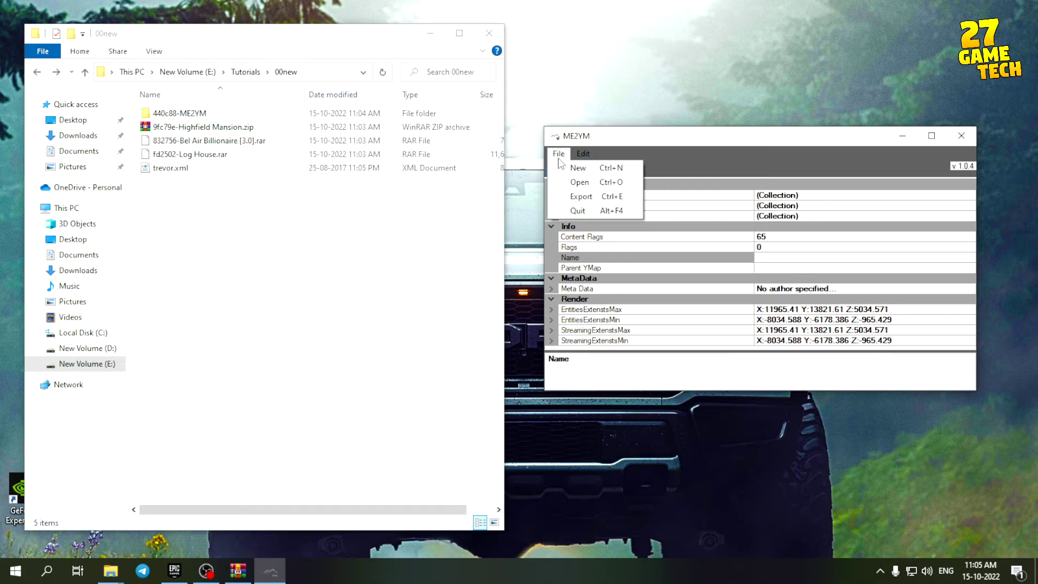
left_click(583, 198)
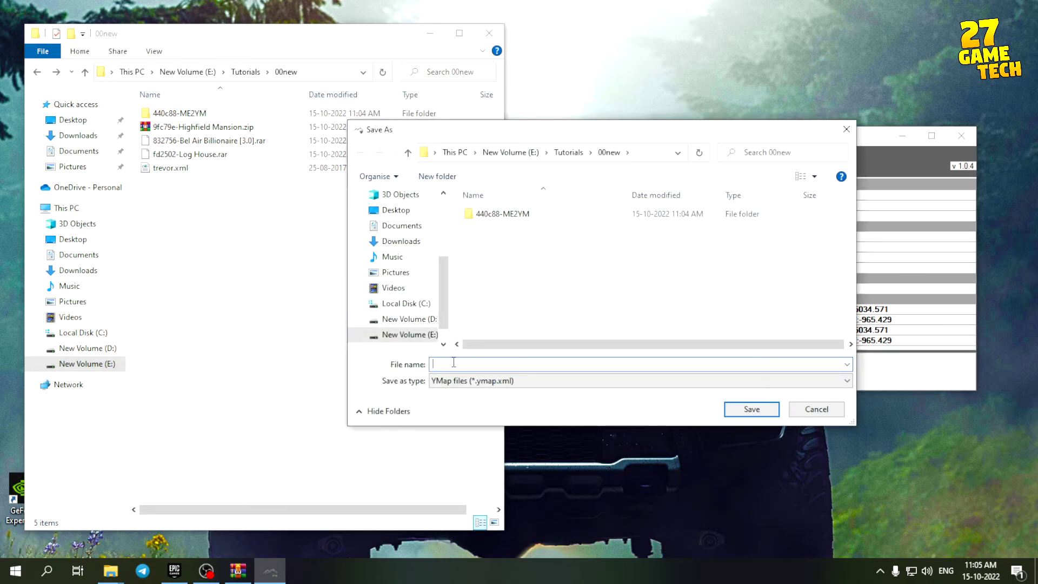
type("t")
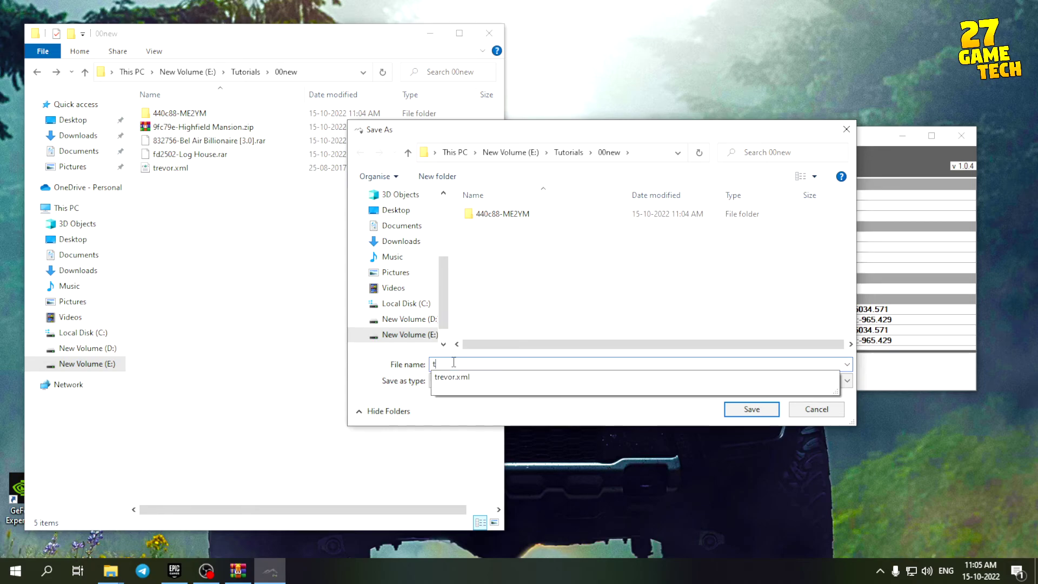
type("revorloghouse")
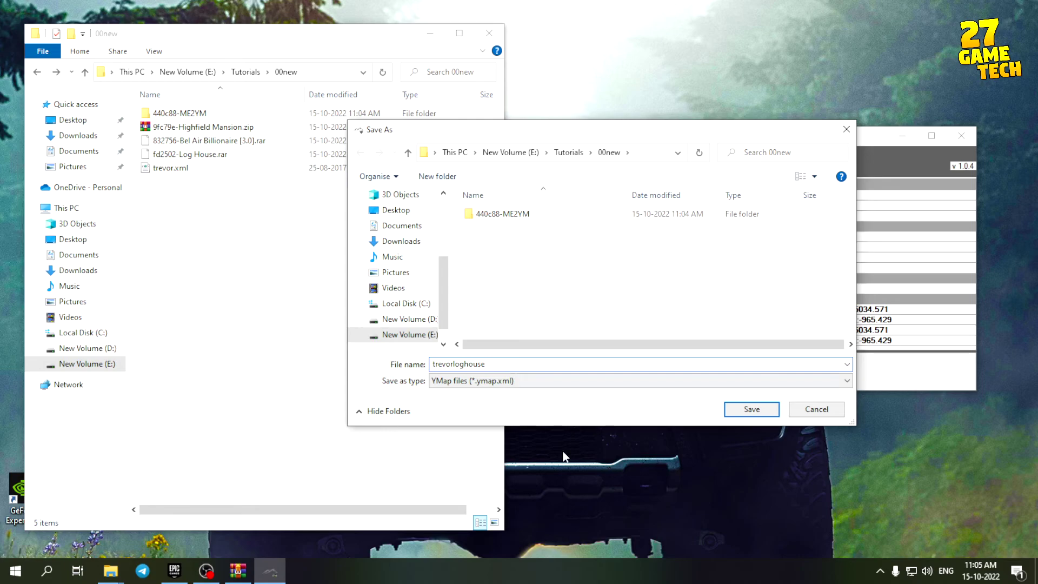
left_click(753, 409)
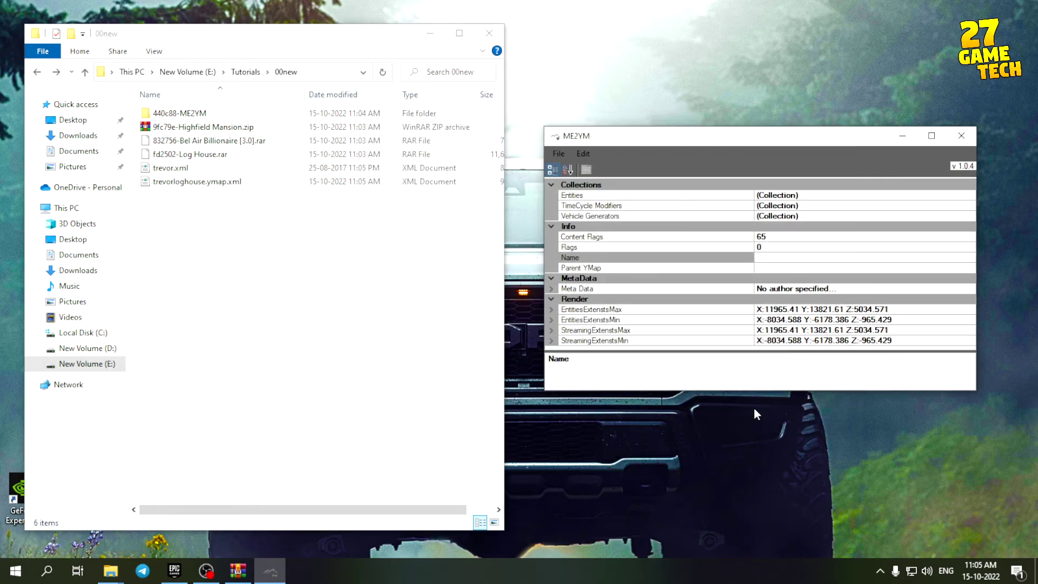
left_click(227, 203)
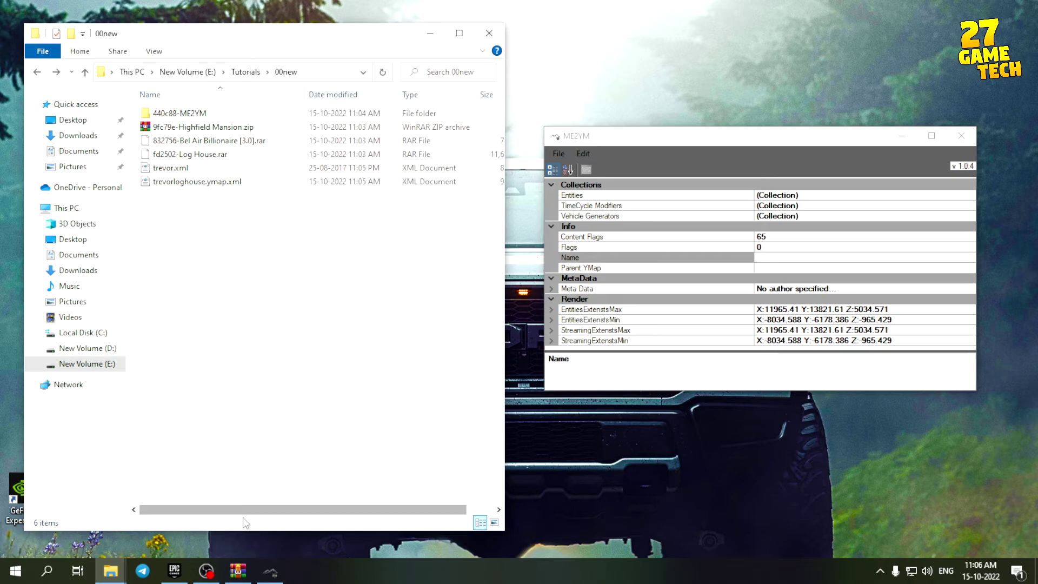
Close the previous archive window and open the 832756-Bel Air Billionaire [3.0].rar archive from the 00new folder, dismissing the licence reminder.
left_click(236, 574)
left_click(952, 87)
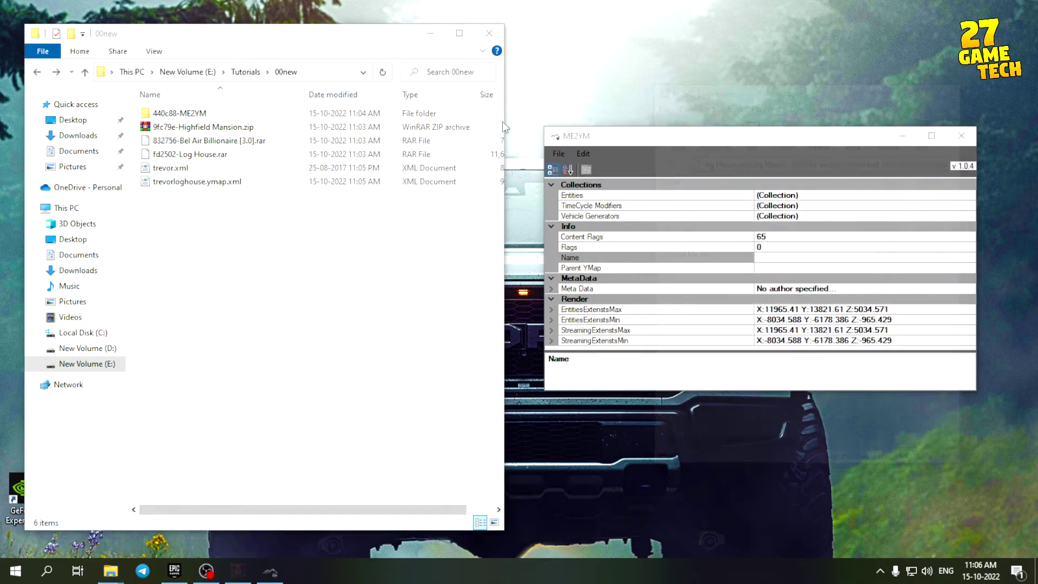
double_click(196, 143)
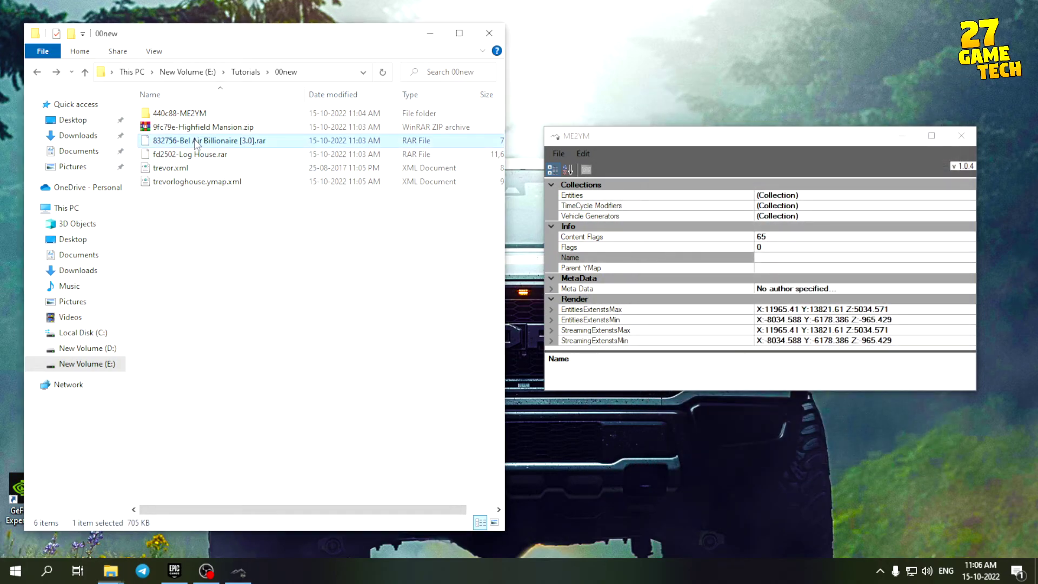
double_click(531, 235)
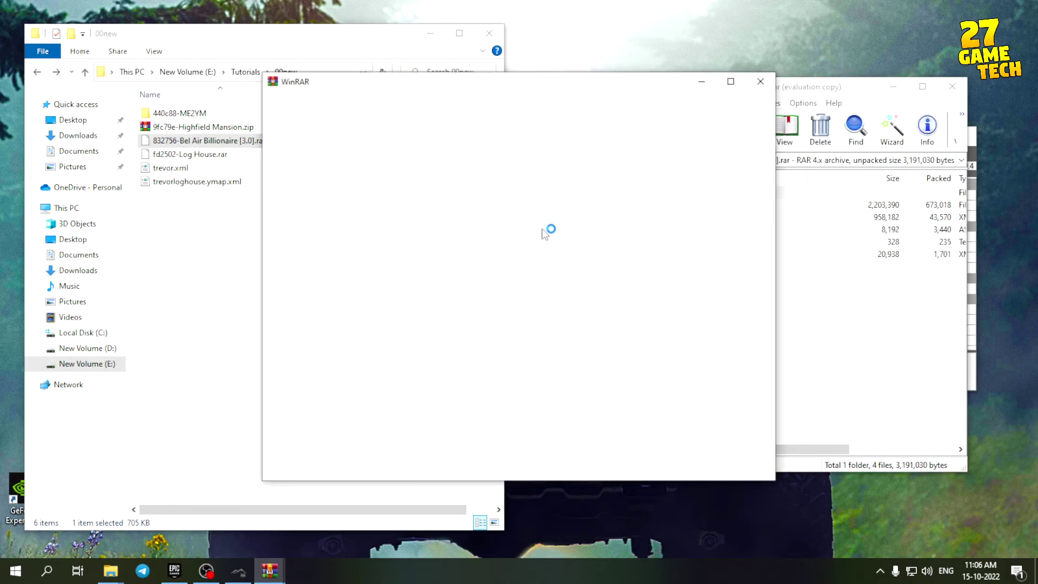
left_click(771, 77)
left_click(716, 310)
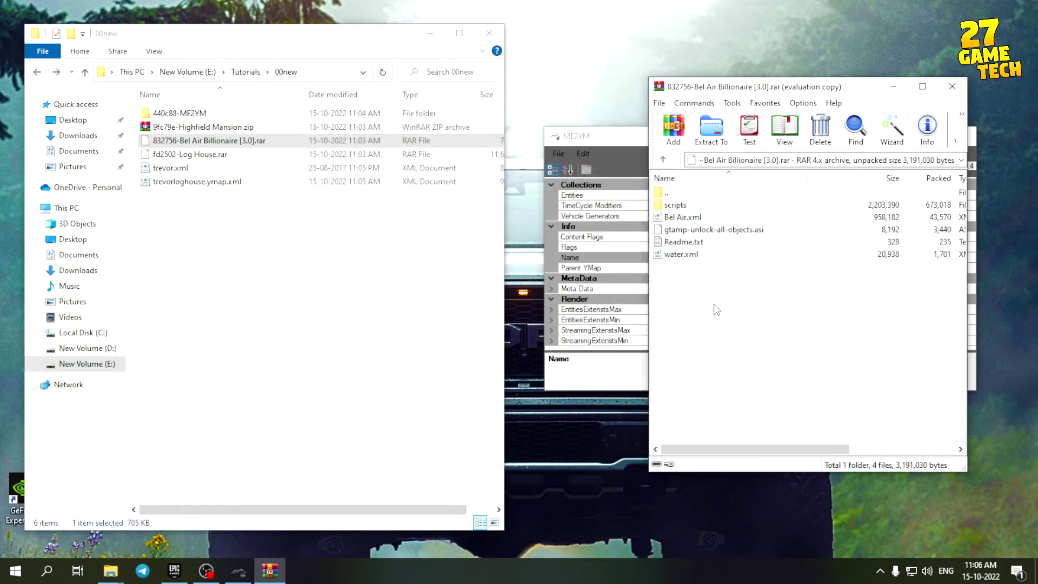
Extract Bel Air.xml and water.xml from the Bel Air archive into the 00new folder and close the archive.
left_click(696, 219)
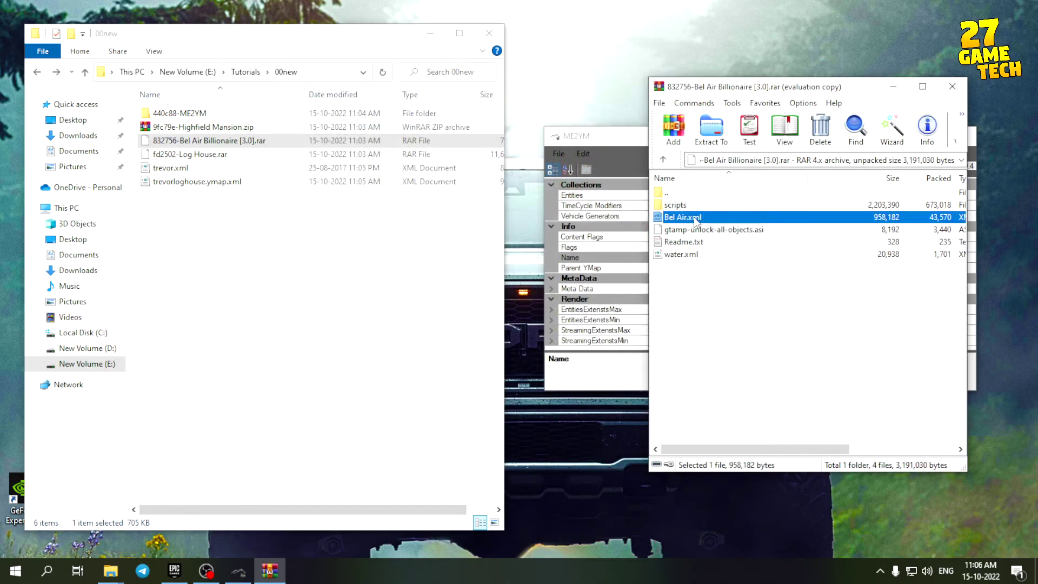
left_click(696, 255, "ctrl")
left_click_drag(678, 216, 581, 243)
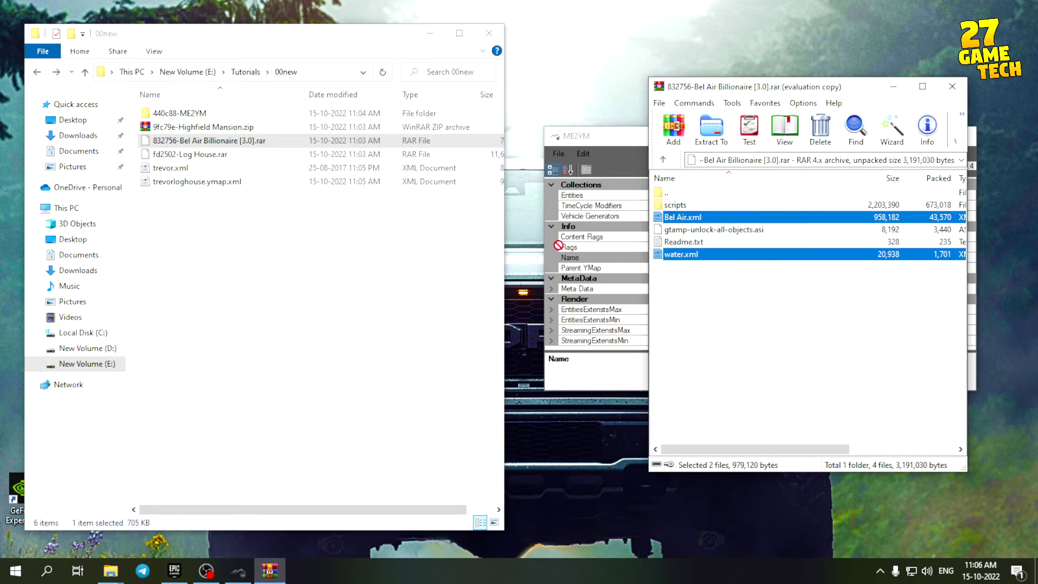
left_click_drag(336, 259, 338, 264)
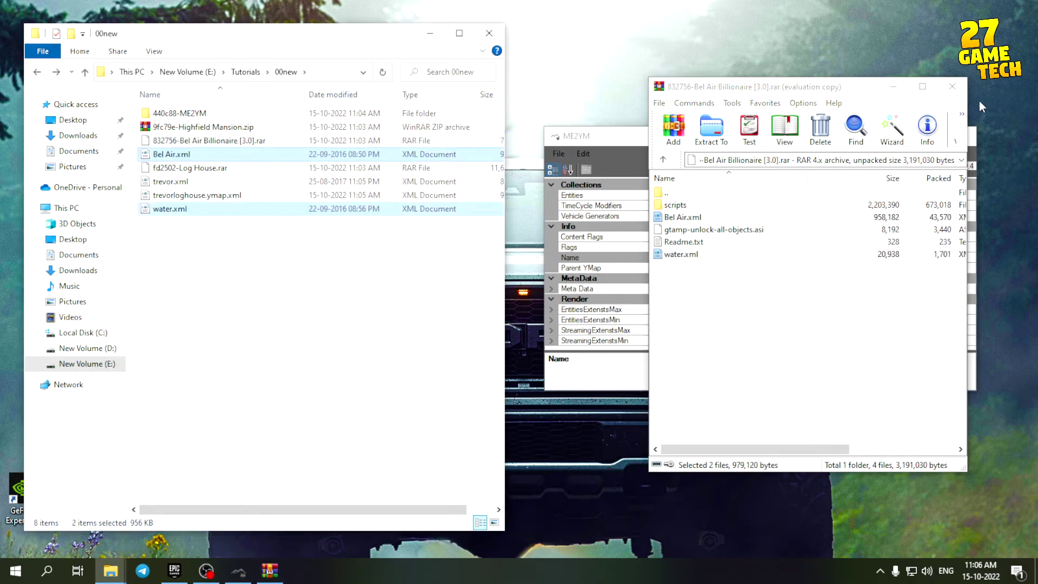
left_click(952, 86)
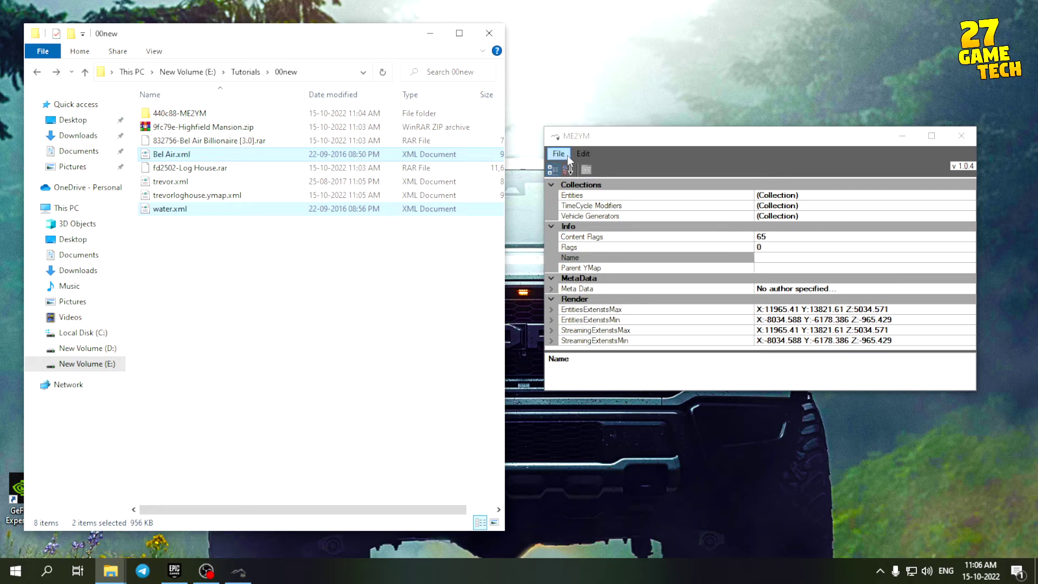
Open Bel Air.xml from the 00new folder in ME2YM.
left_click(566, 154)
left_click(562, 154)
left_click(577, 187)
left_click(510, 228)
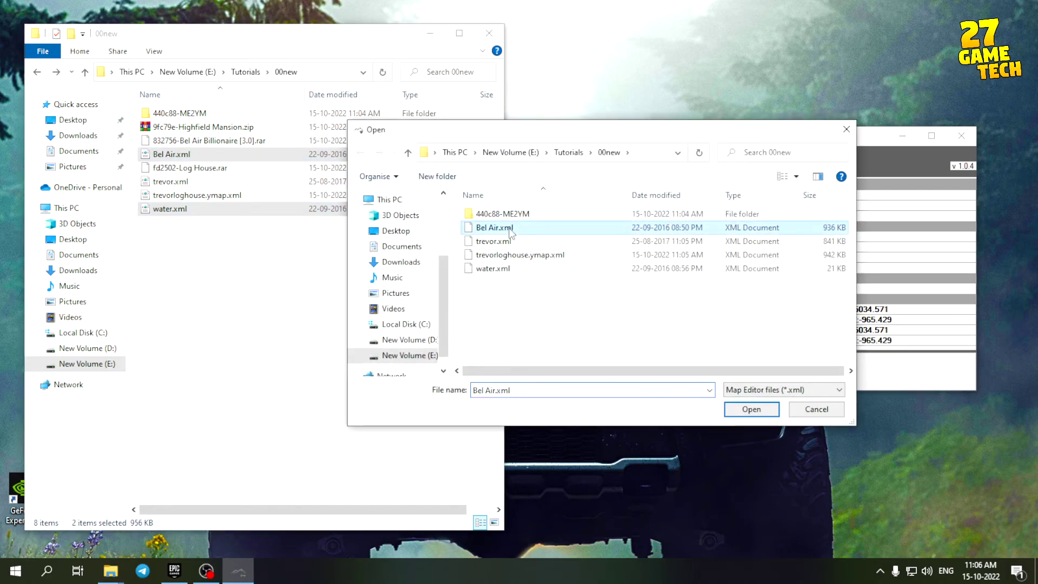
left_click(752, 409)
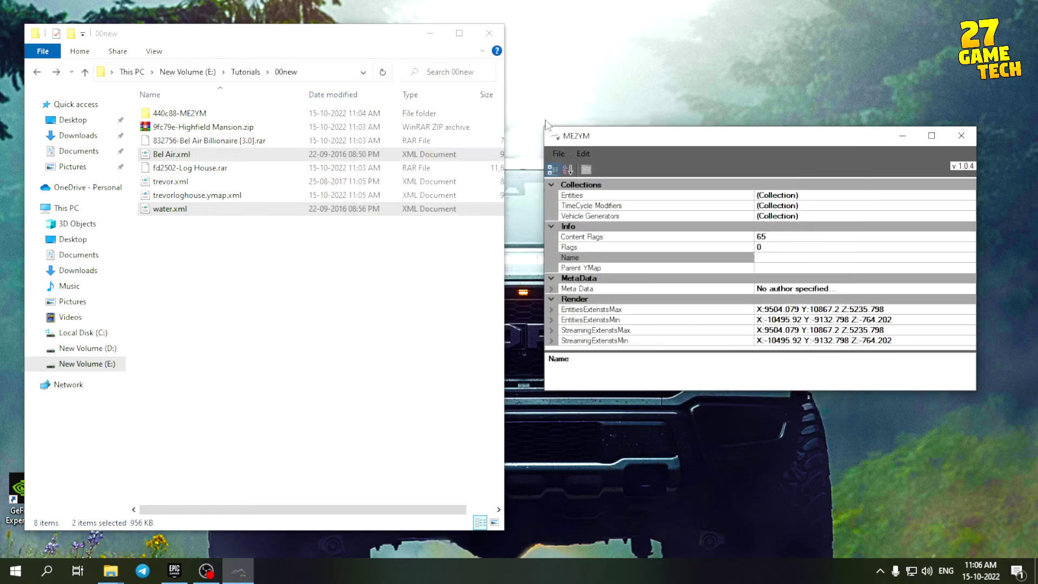
Export the loaded Bel Air map to the 00new folder as a YMap file named belairmansion.
left_click(559, 154)
left_click(579, 199)
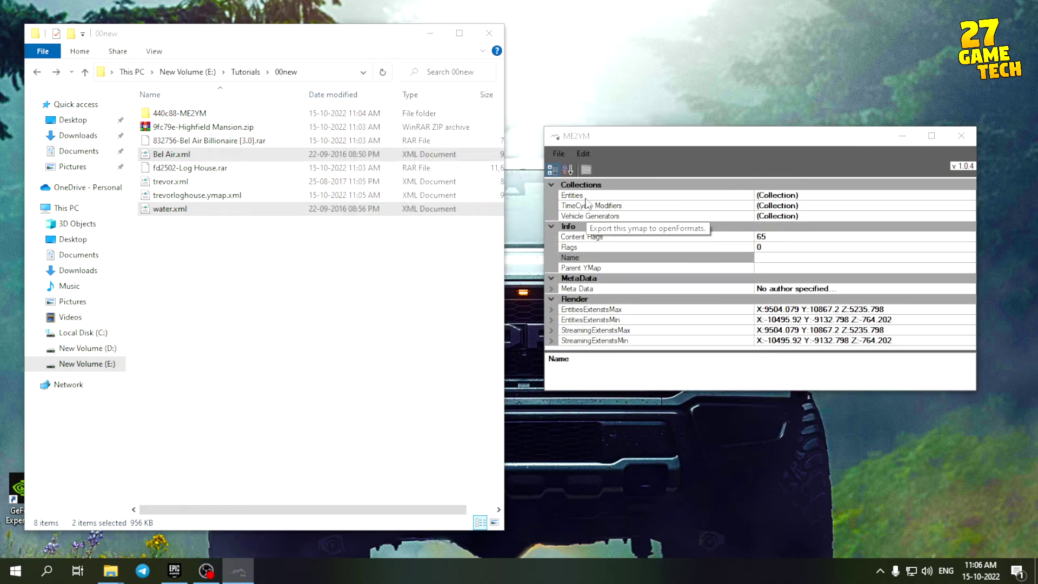
type("belairmansion")
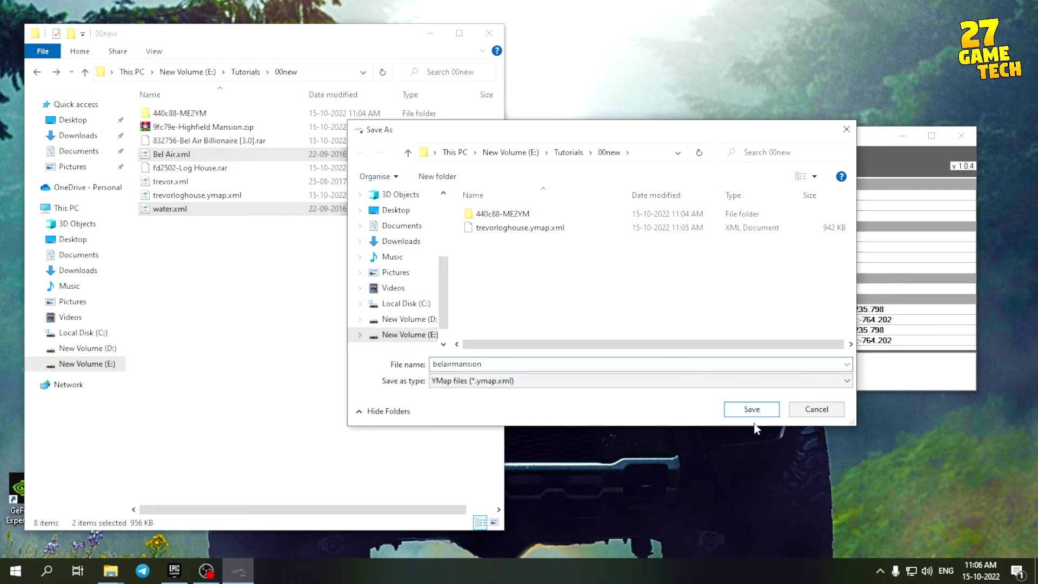
left_click(753, 409)
left_click(227, 169)
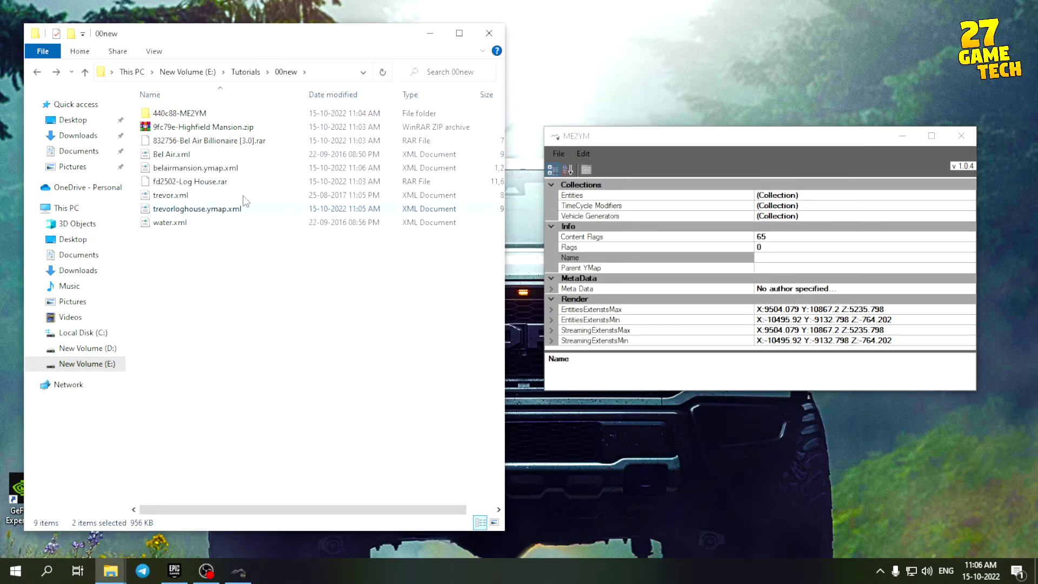
left_click(270, 312)
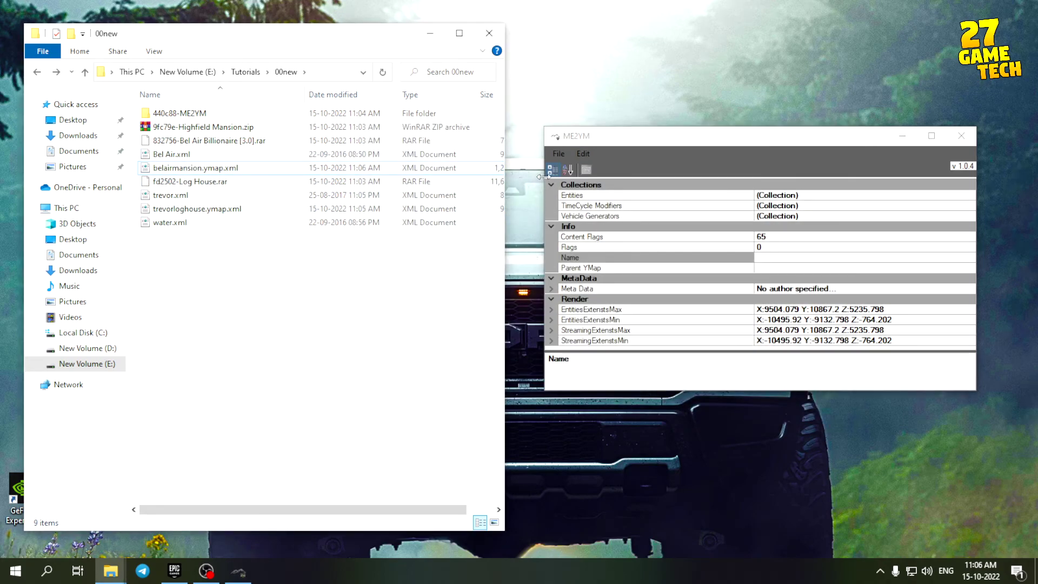
Open water.xml from the 00new folder in ME2YM.
left_click(559, 155)
left_click(558, 155)
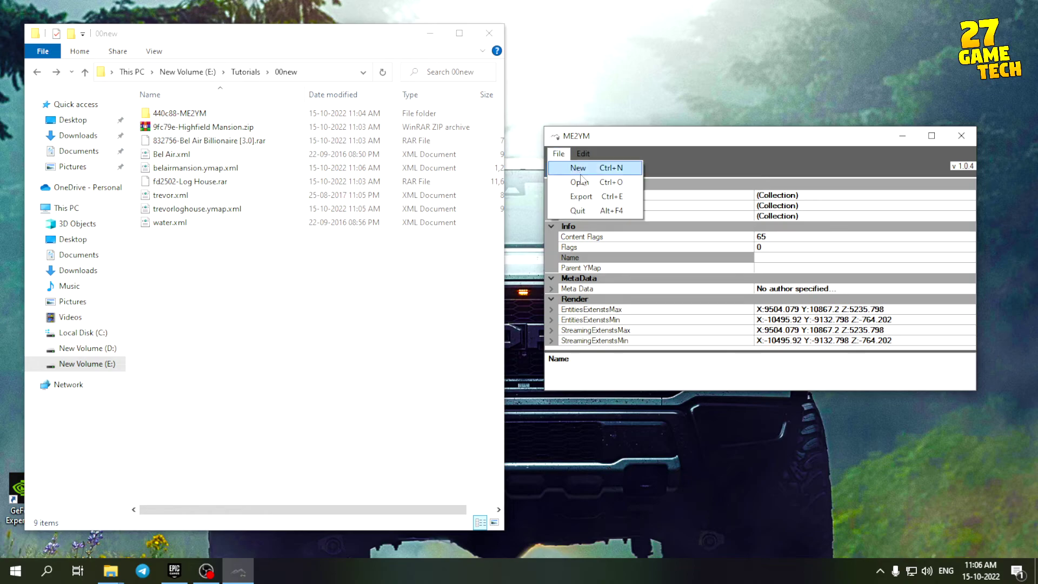
left_click(585, 183)
left_click(504, 280)
left_click(764, 412)
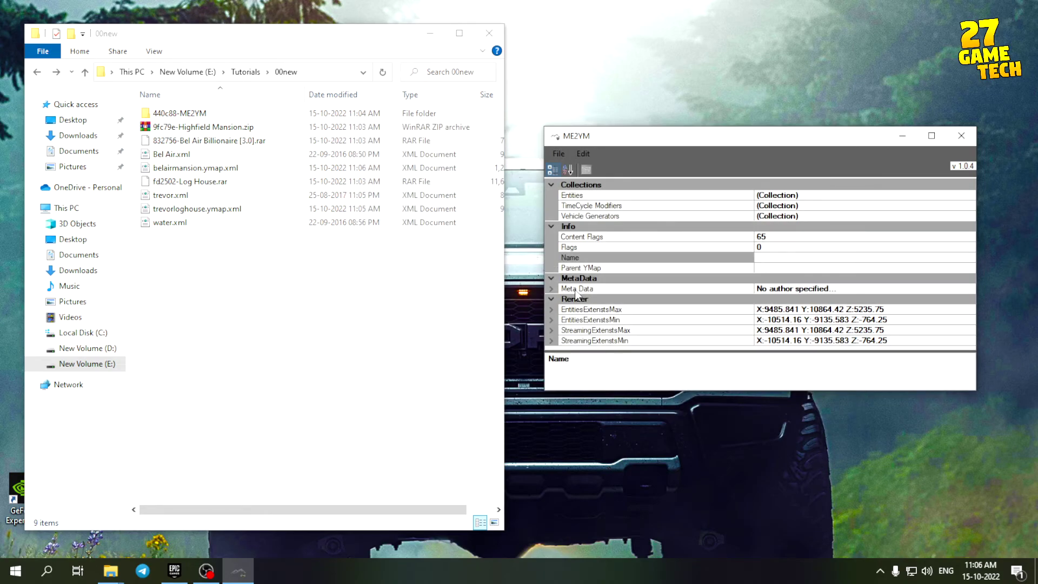
Export the loaded water map to the 00new folder as a YMap file named water11.
left_click(559, 154)
left_click(586, 204)
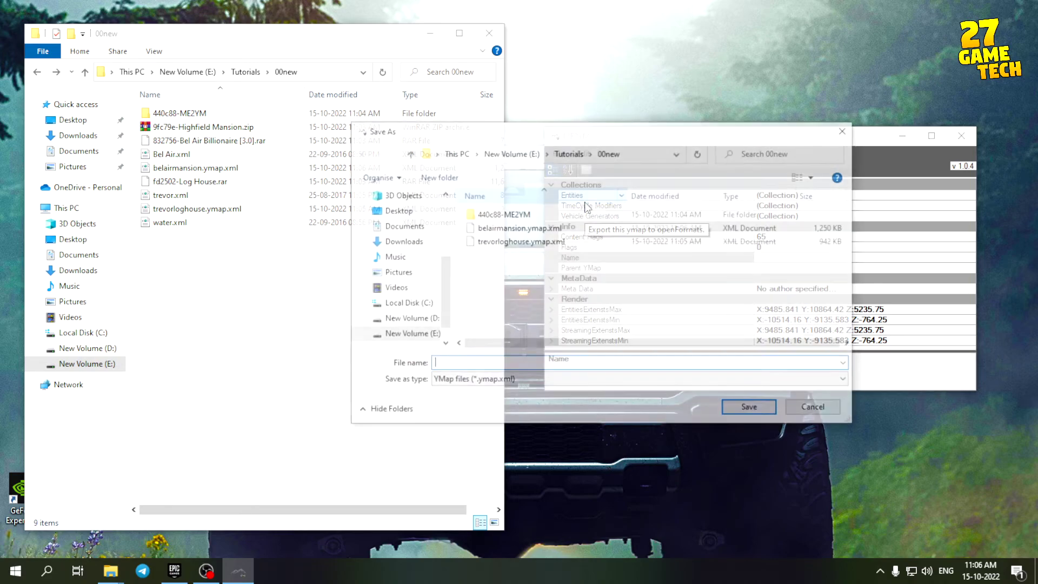
type("water")
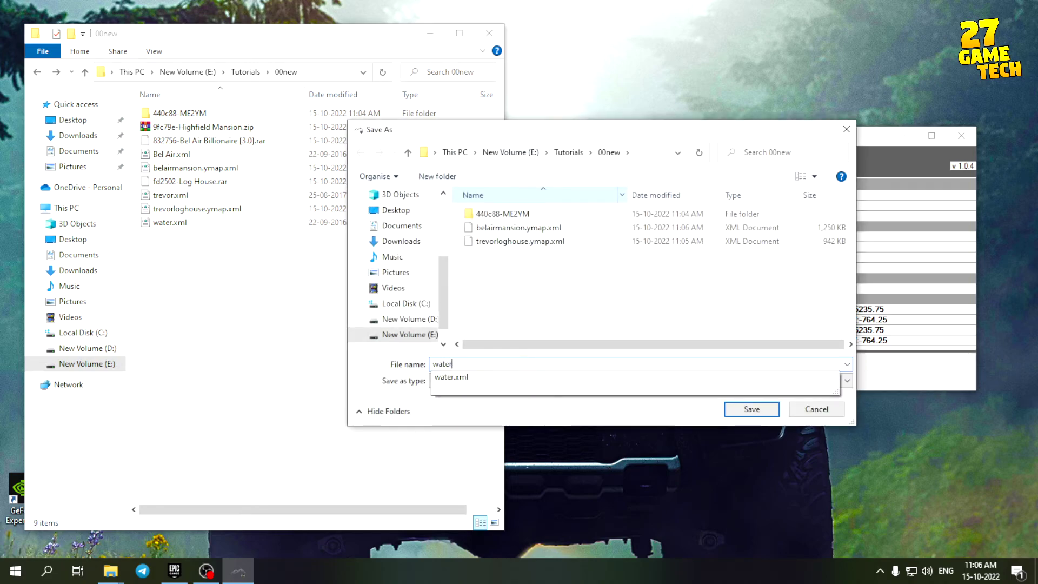
type("11")
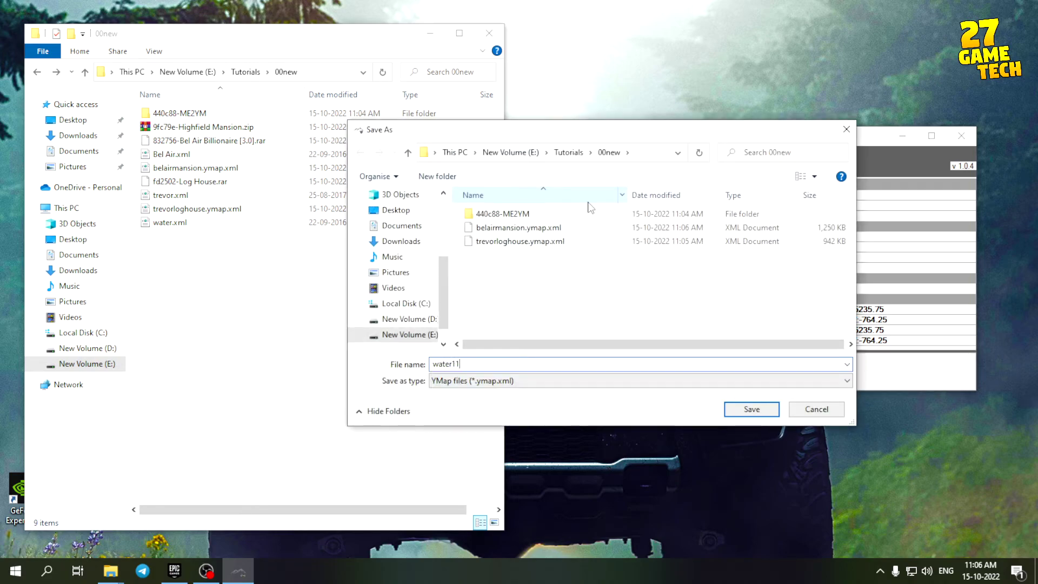
left_click(758, 407)
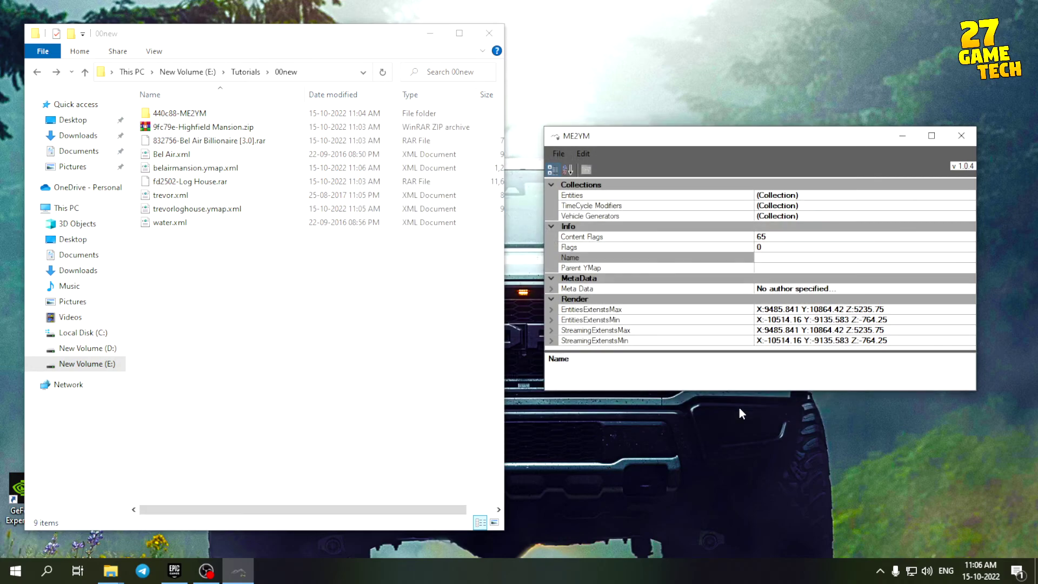
left_click(247, 295)
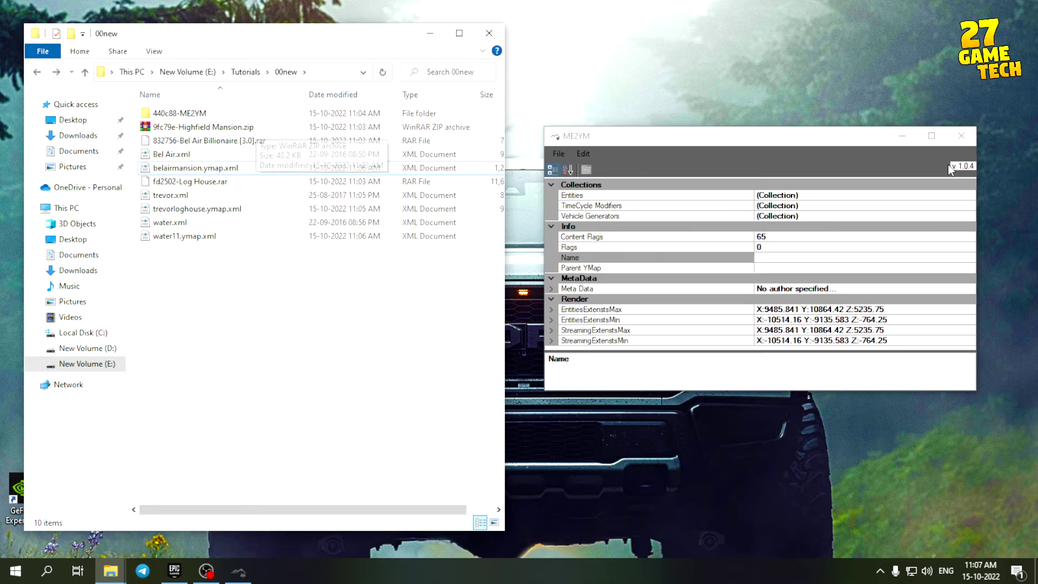
Close ME2YM and open the 9fc79e-Highfield Mansion.zip archive from 00new, dismissing the licence reminder.
left_click(961, 135)
left_click(232, 129)
double_click(231, 130)
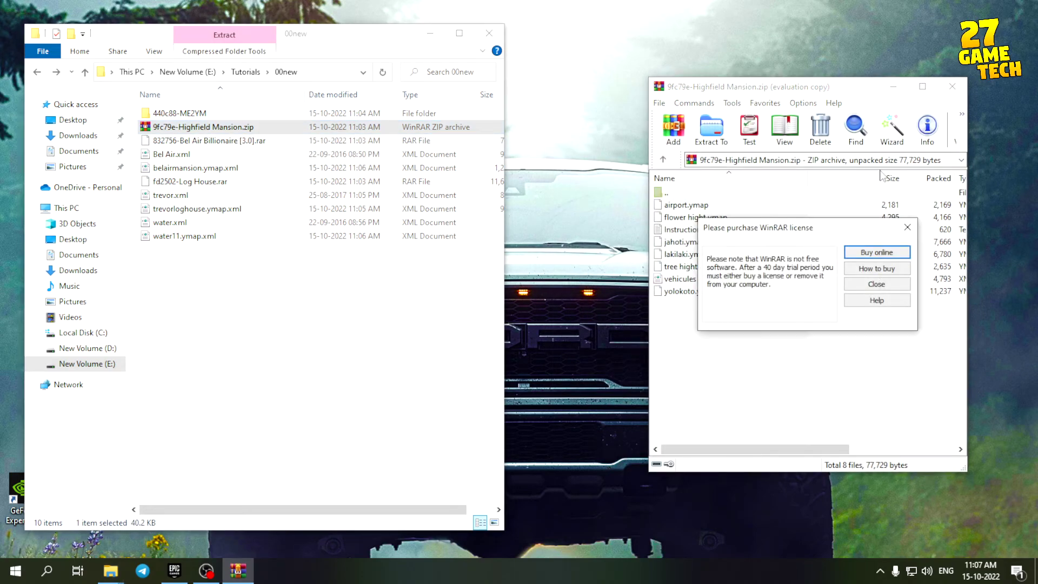
left_click(907, 222)
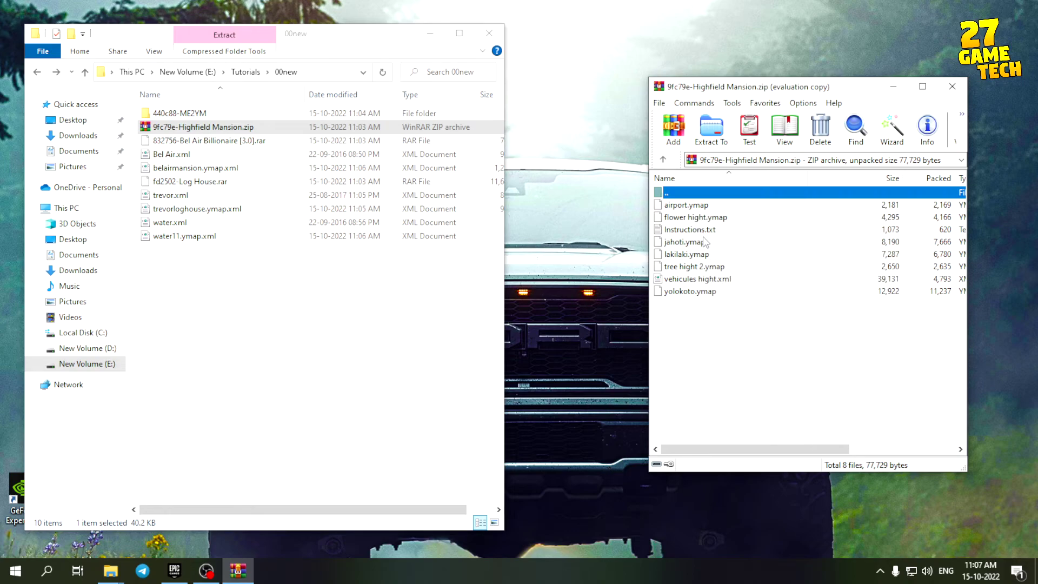
left_click(702, 280)
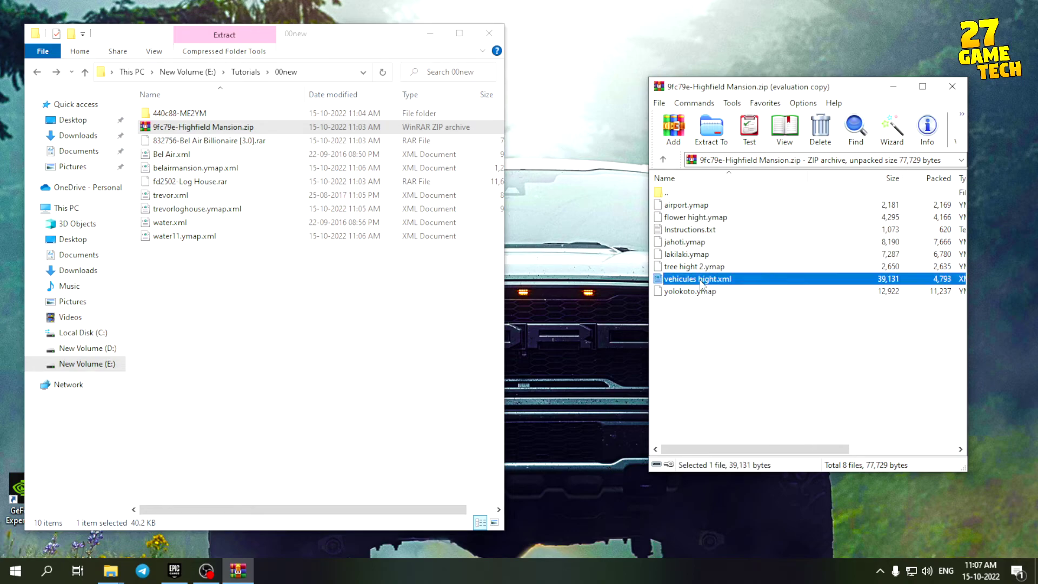
left_click(720, 317)
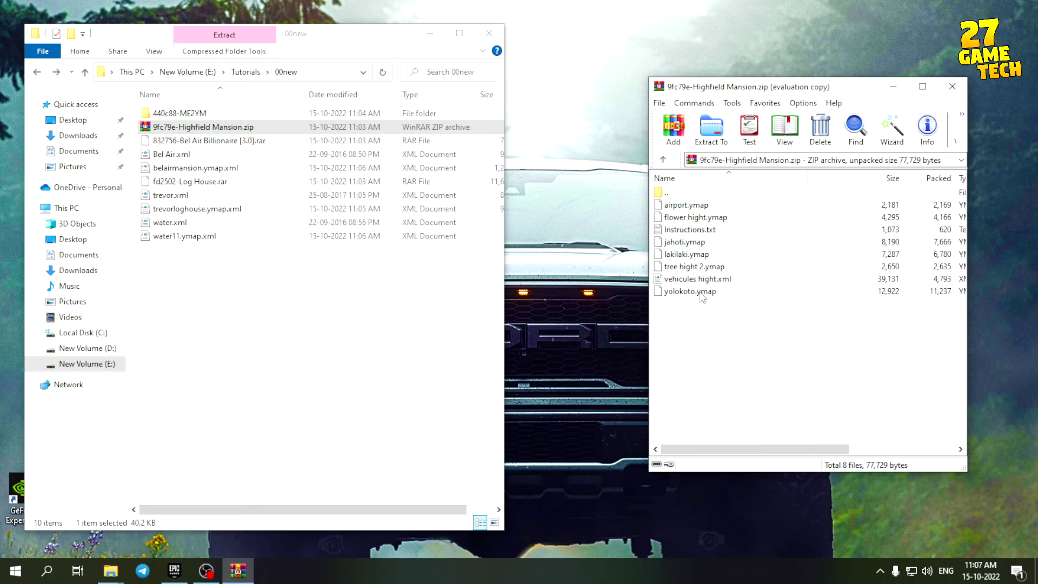
Extract the airport, flower hight, jahoti, lakilaki, tree hight 2 and yolokoto .ymap files from the Highfield Mansion archive into 00new.
left_click(701, 293)
left_click(693, 266, "ctrl")
left_click(682, 254, "ctrl")
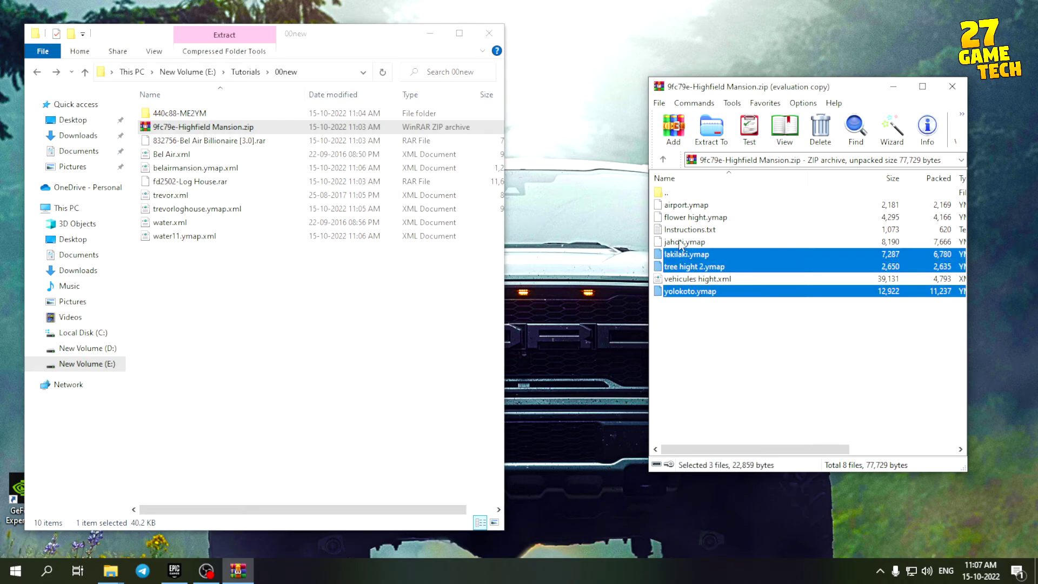
left_click(684, 242, "ctrl")
left_click(684, 218, "ctrl")
left_click(684, 206, "ctrl")
left_click_drag(690, 208, 352, 294)
Go to the scripts folder of the GTAV installation under Epic Games on the E: drive.
left_click(86, 364)
left_click(200, 114)
double_click(200, 114)
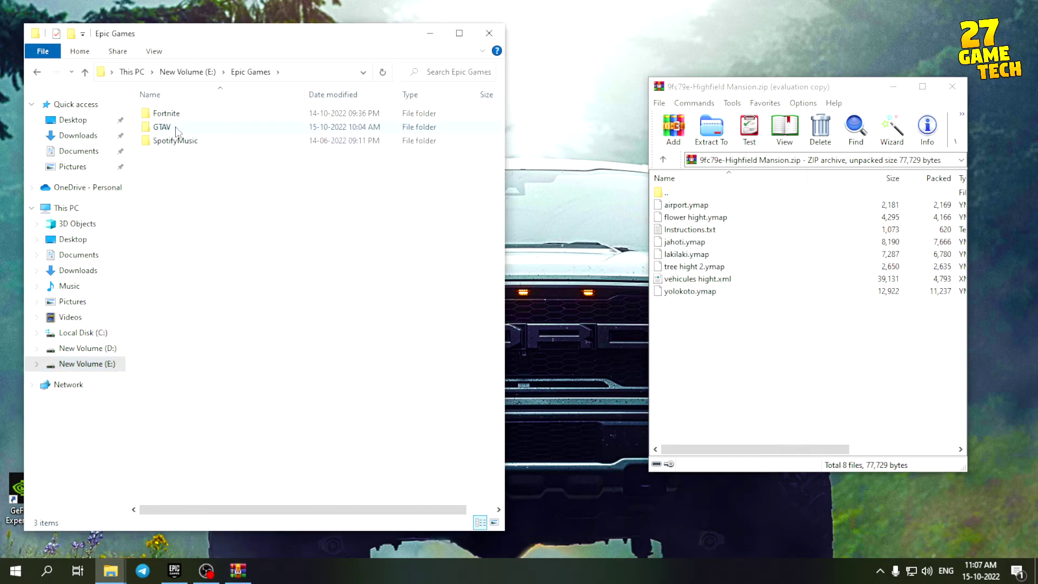
double_click(175, 128)
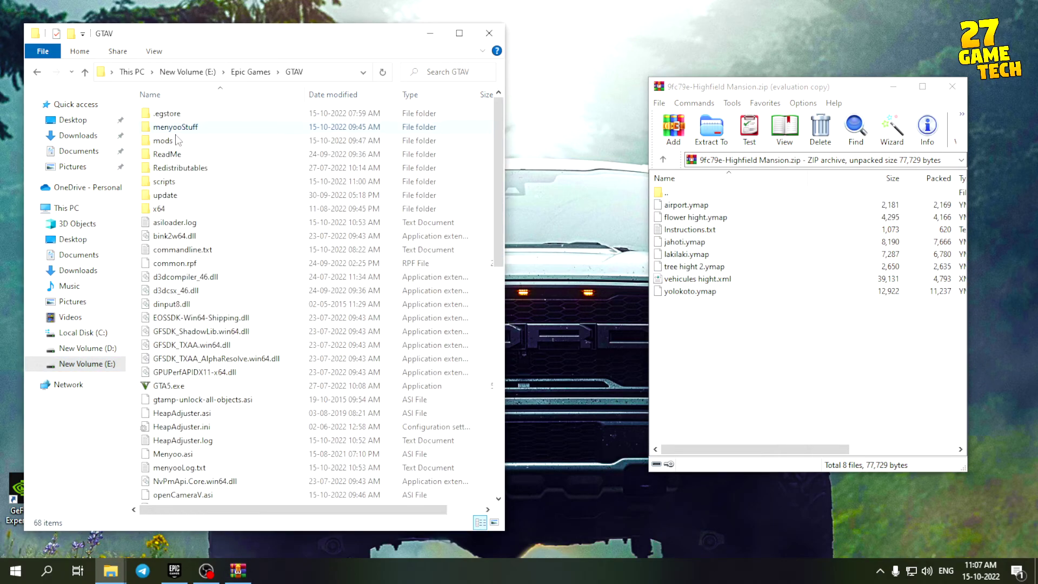
double_click(172, 182)
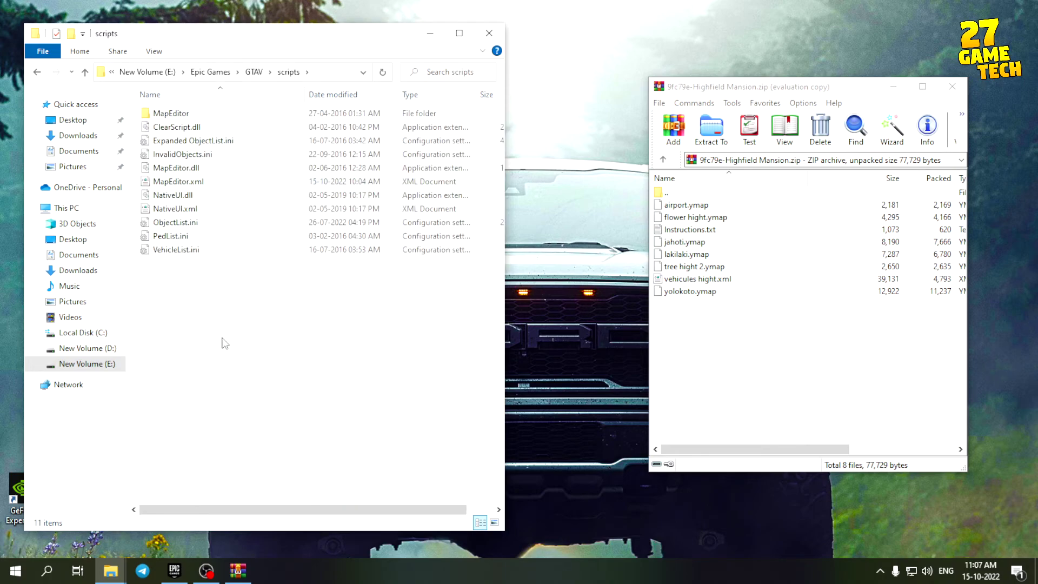
left_click(254, 72)
double_click(162, 187)
Create a folder named AutoLoadMaps inside the scripts folder and open it.
right_click(243, 321)
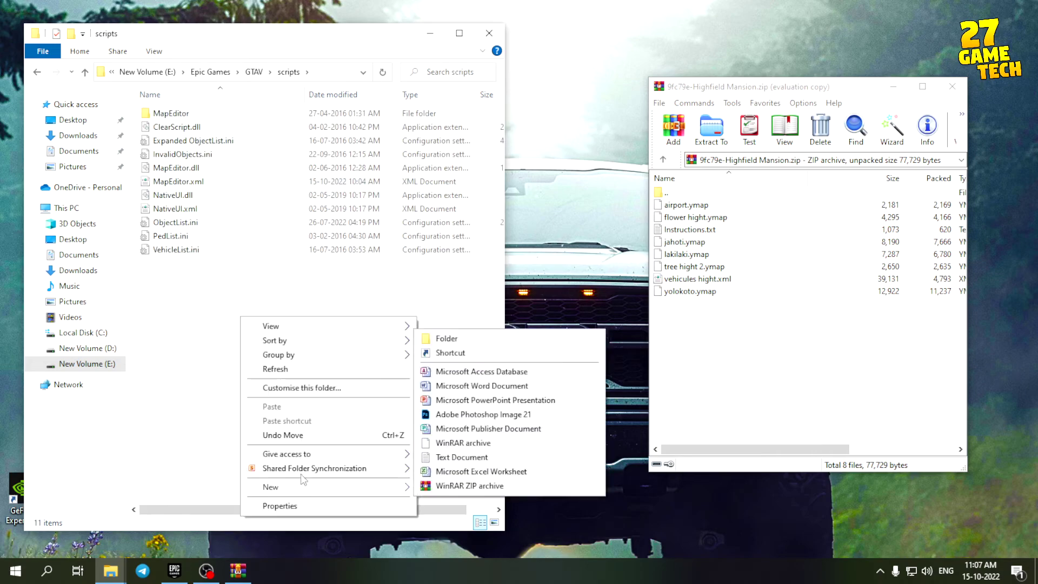
mouse_move(368, 489)
left_click(432, 344)
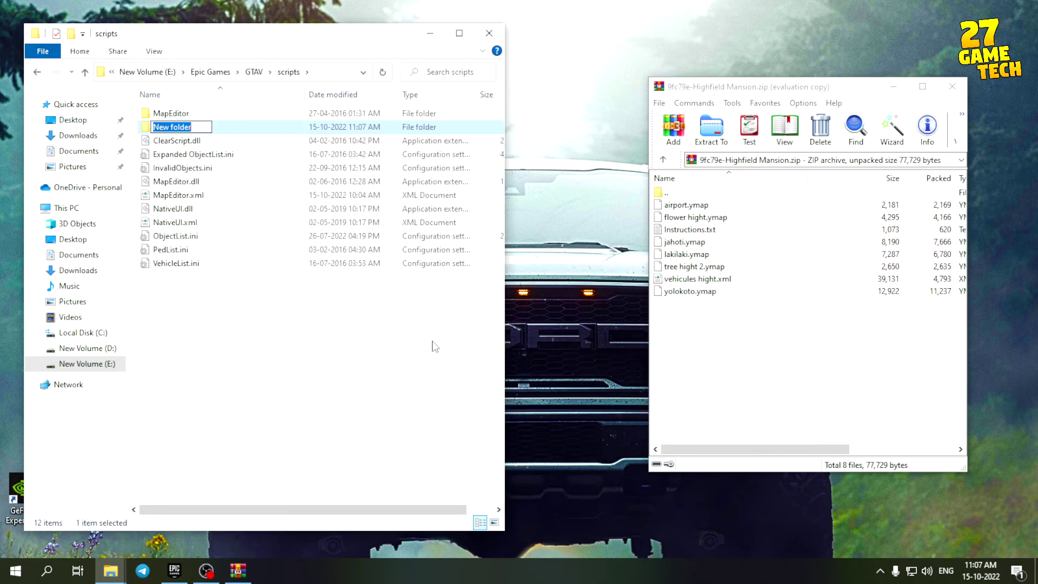
type("AutoLoadMaps")
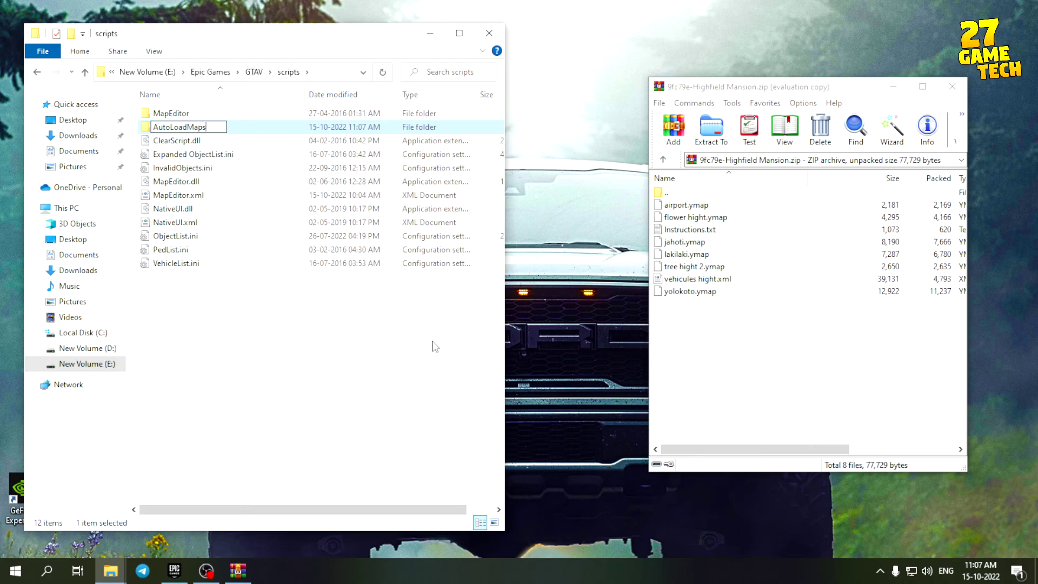
key("Return")
left_click(442, 348)
double_click(259, 113)
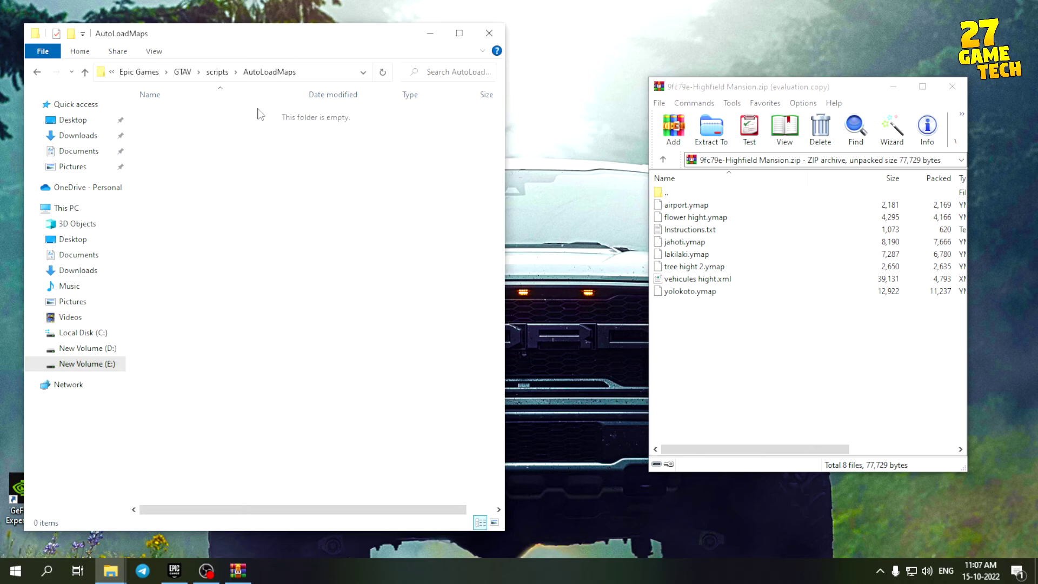
Switch to the Opera browser and open the Highfield Mansion download page on gta5-mods.com from the browsing history.
left_click(15, 571)
key("Escape")
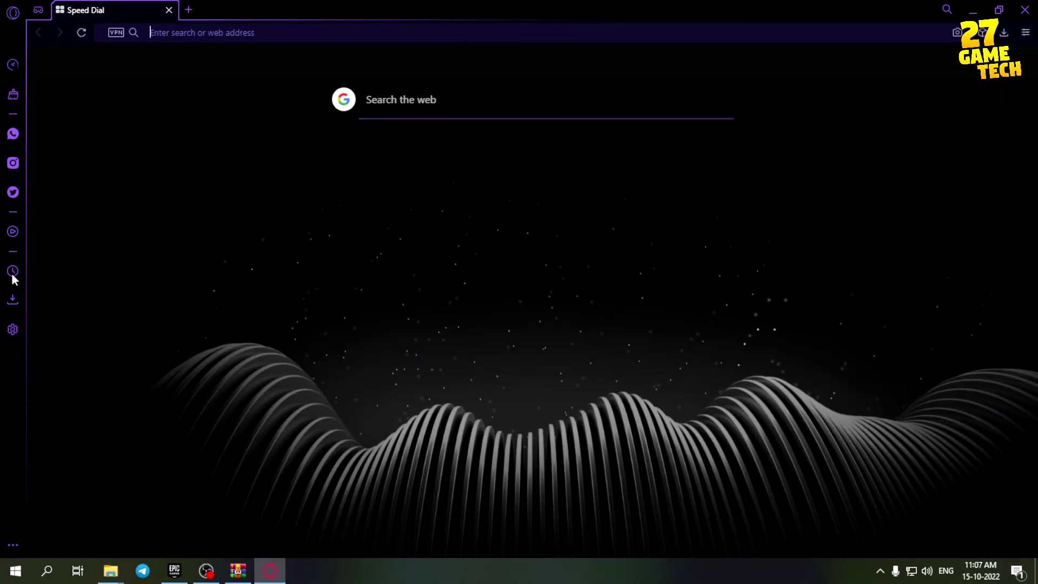
left_click(13, 271)
left_click(144, 130)
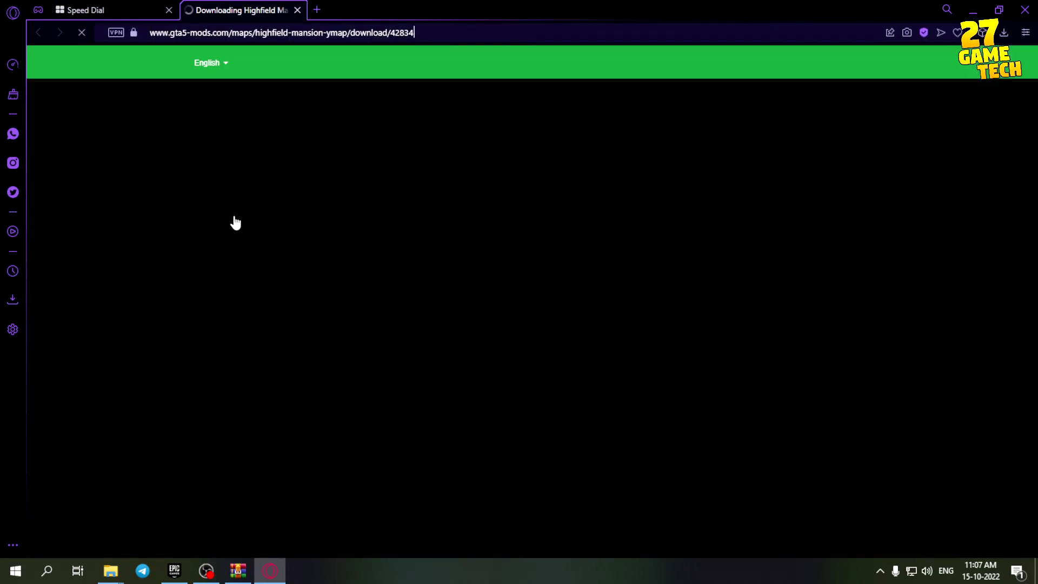
Read the installation instructions on the Highfield Mansion mod page, including the vehicules hight.xml folder note, and close the browser.
left_click(523, 383)
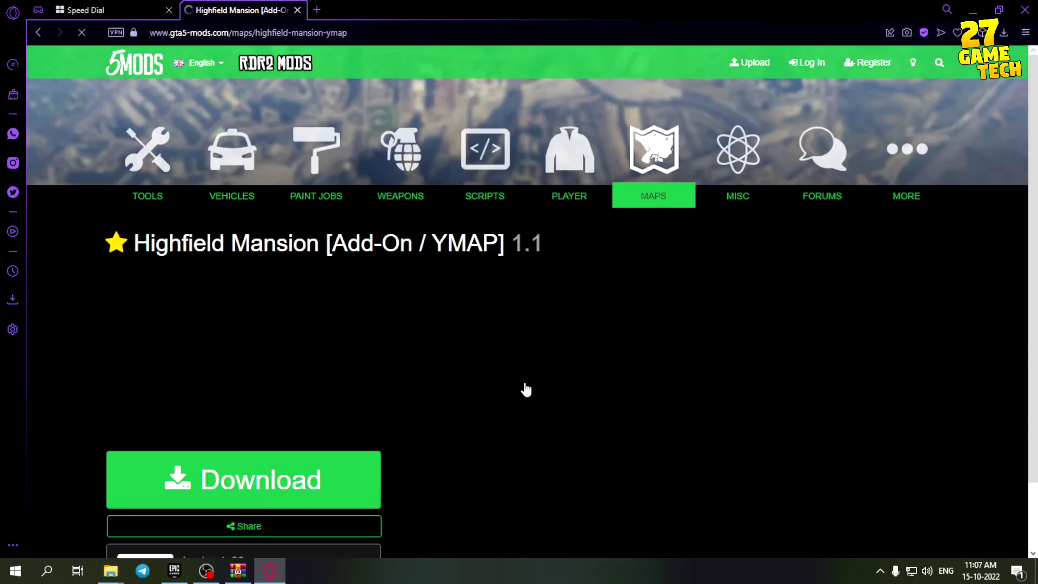
scroll(527, 389, "down", 15)
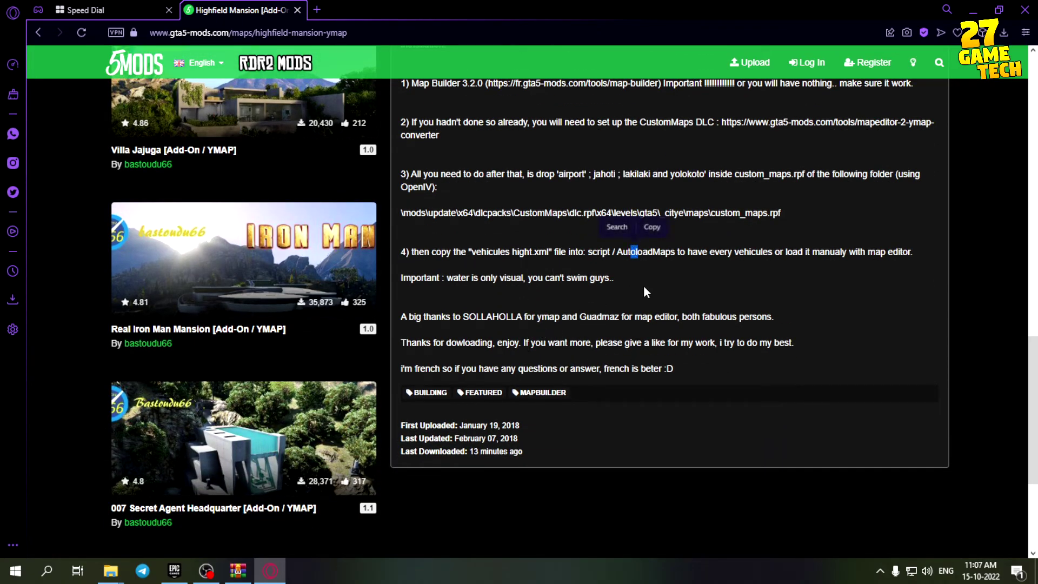
left_click(1025, 10)
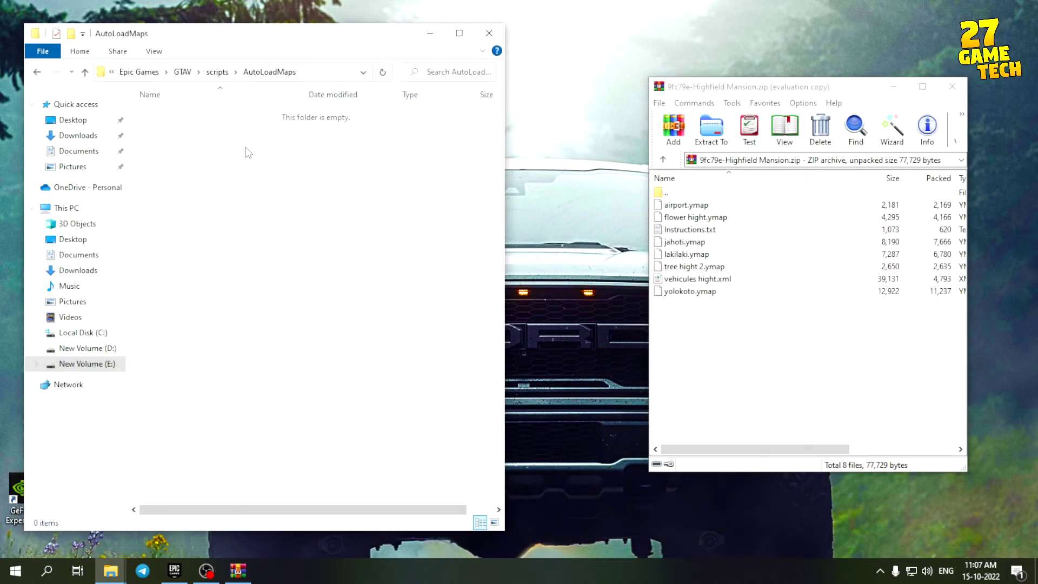
Rename the AutoLoadMaps folder inside scripts as AutoloadMaps, with a lowercase l, and open it.
left_click(216, 72)
left_click(175, 113)
left_click(175, 113)
key("BackSpace")
type("l")
left_click(280, 388)
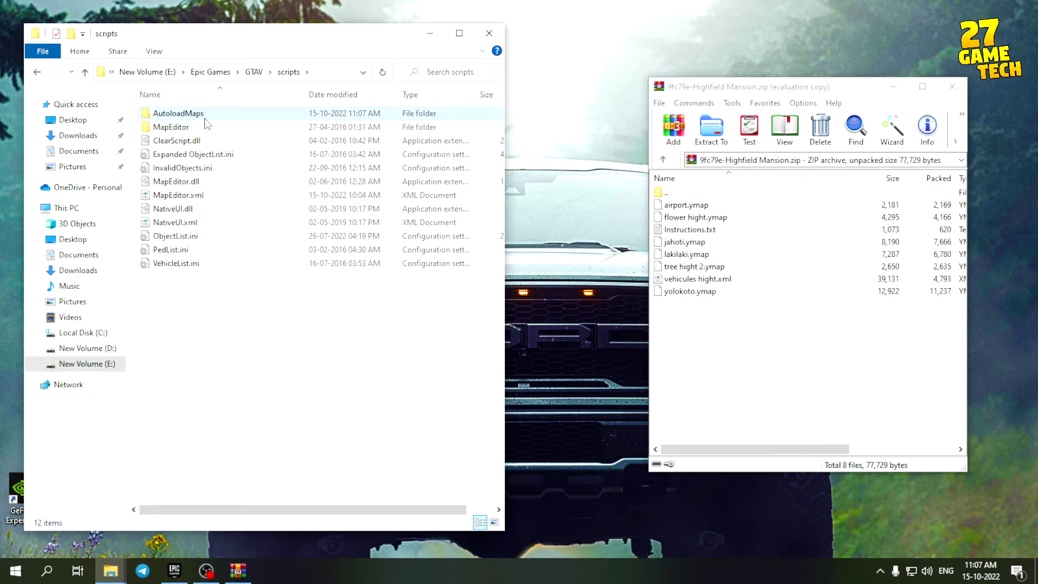
double_click(179, 114)
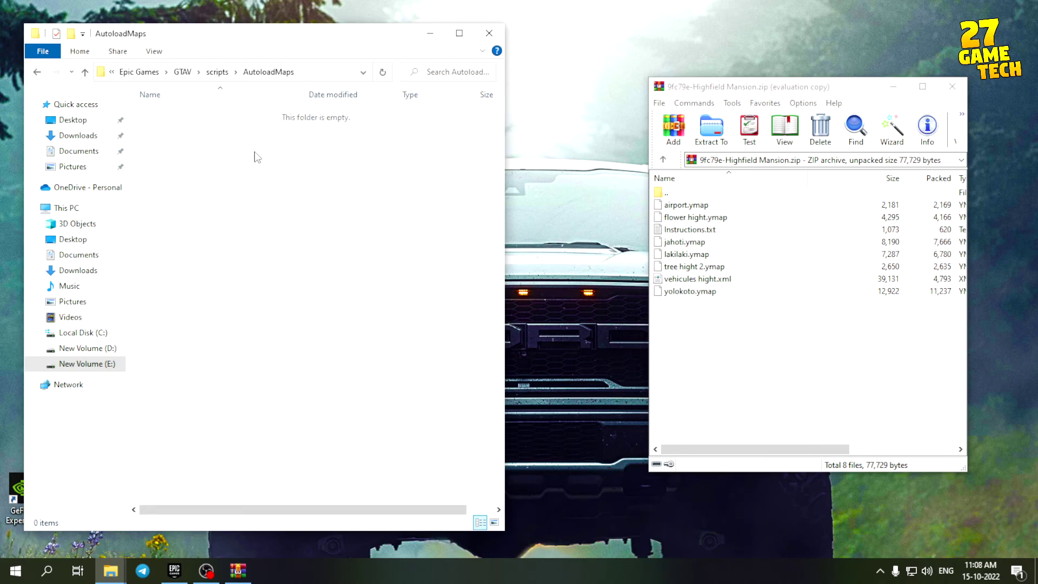
Extract vehicules hight.xml from the Highfield Mansion archive into the AutoloadMaps folder and close both windows.
left_click(733, 313)
left_click_drag(698, 283, 229, 249)
left_click(37, 71)
left_click(489, 33)
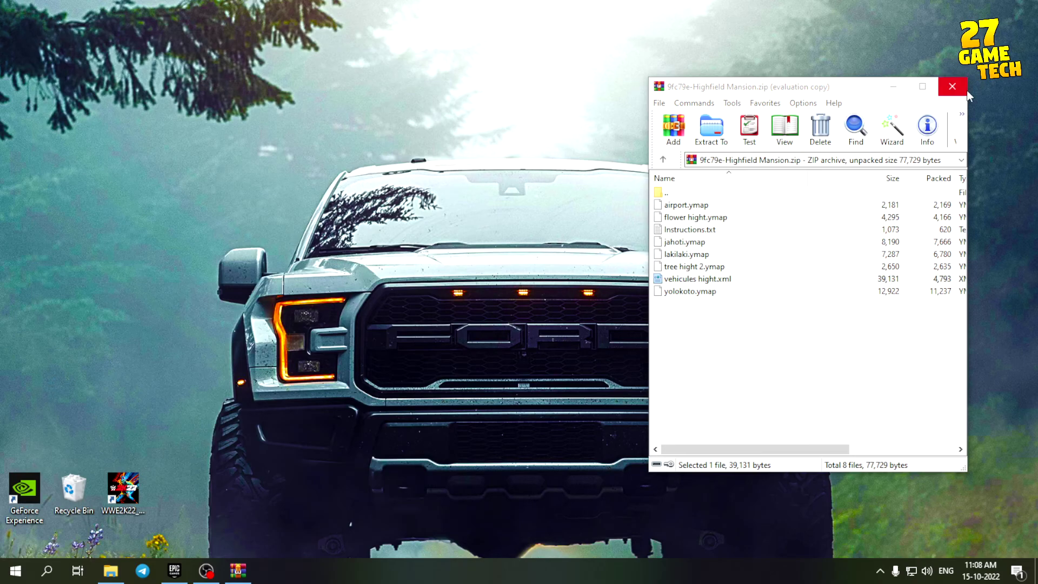
left_click(410, 253)
left_click(952, 86)
Open the 00new folder inside Tutorials on the E: drive in a smaller File Explorer window beside free desktop space.
left_click(110, 571)
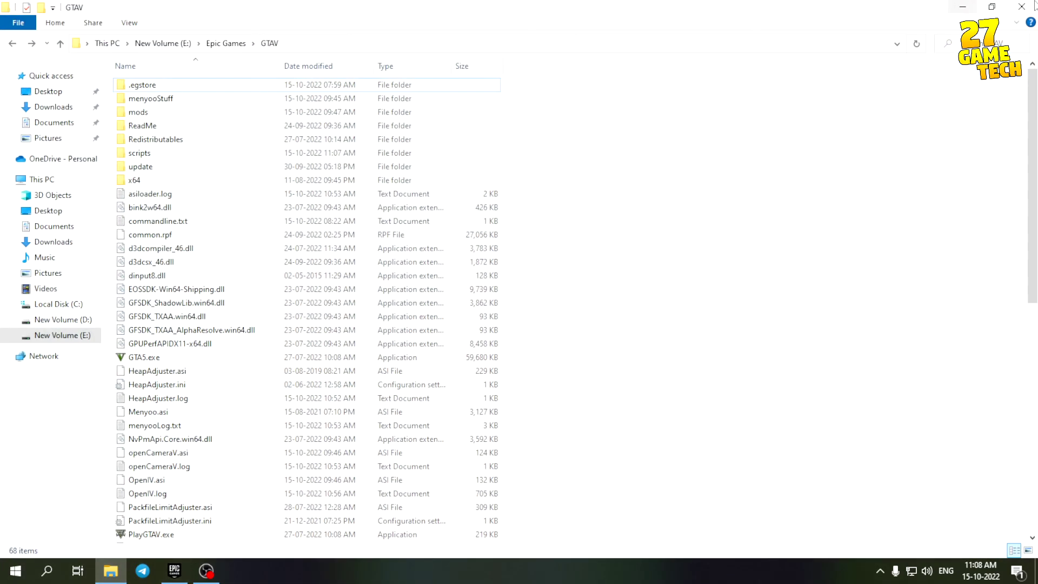
left_click(1008, 6)
left_click_drag(398, 36, 913, 24)
left_click(622, 353)
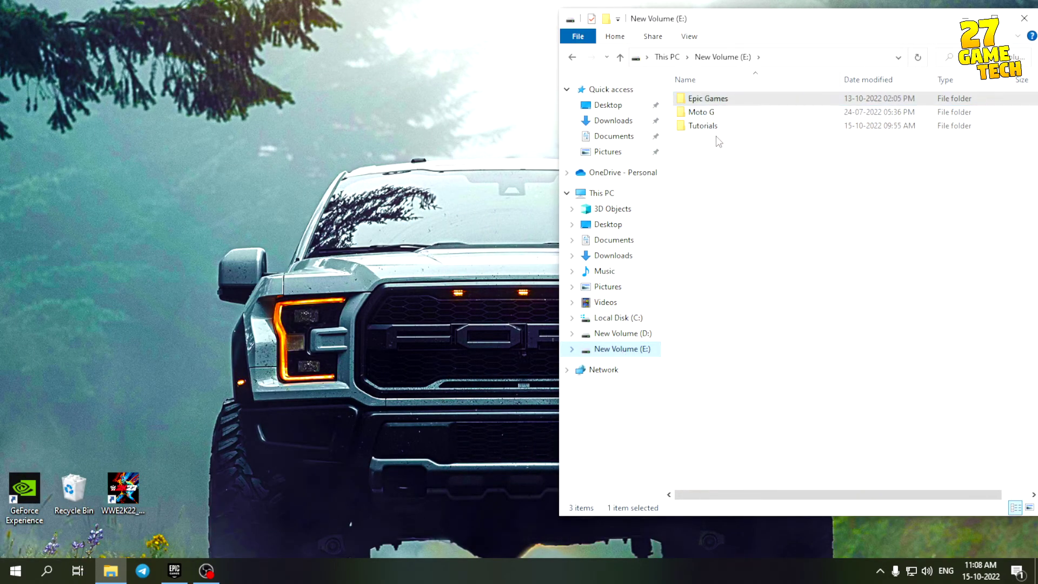
double_click(712, 127)
double_click(719, 102)
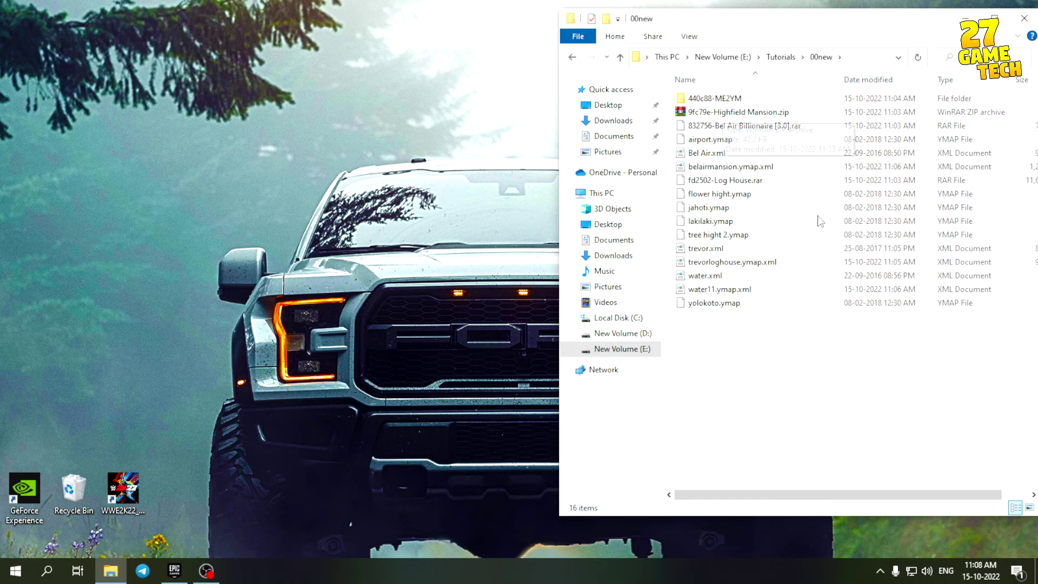
Launch OpenIV for Grand Theft Auto V on Windows.
left_click(3, 576)
scroll(320, 310, "down", 2)
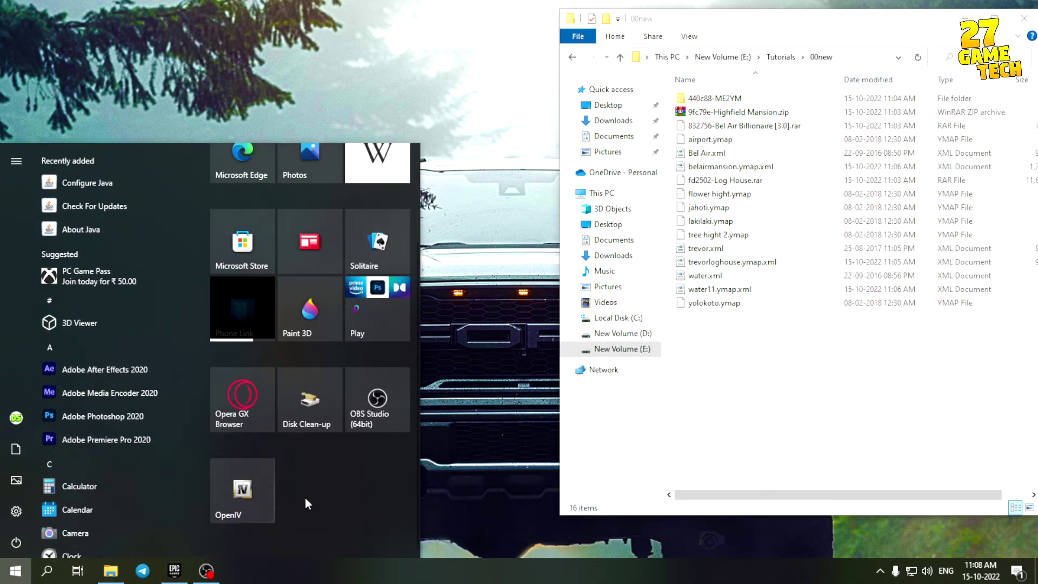
left_click(248, 496)
left_click(452, 309)
left_click(755, 363)
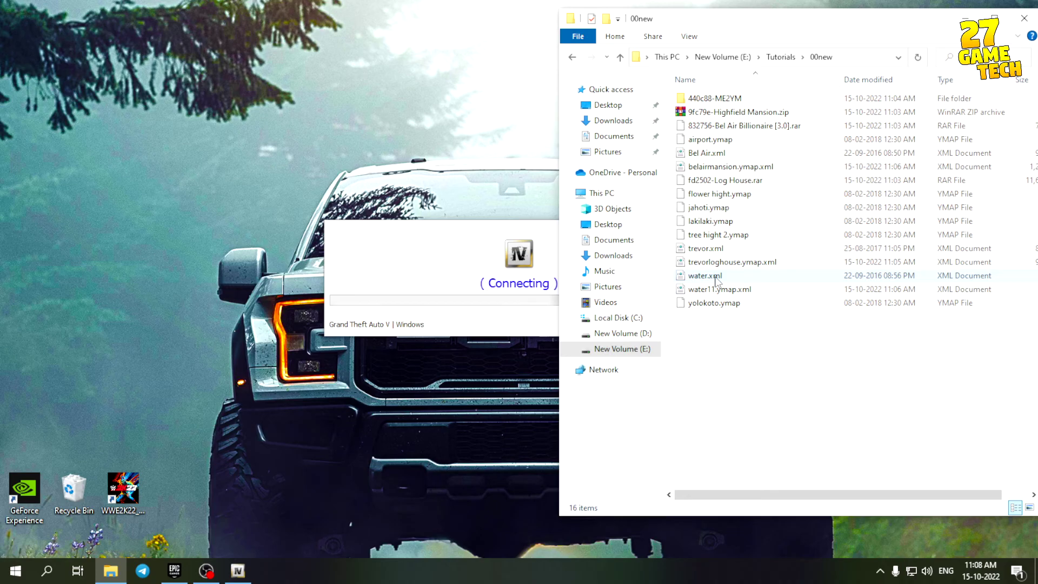
Delete the original water.xml, trevor.xml and Bel Air.xml files from the 00new folder.
left_click(705, 276)
key("Delete")
left_click(715, 250)
key("Delete")
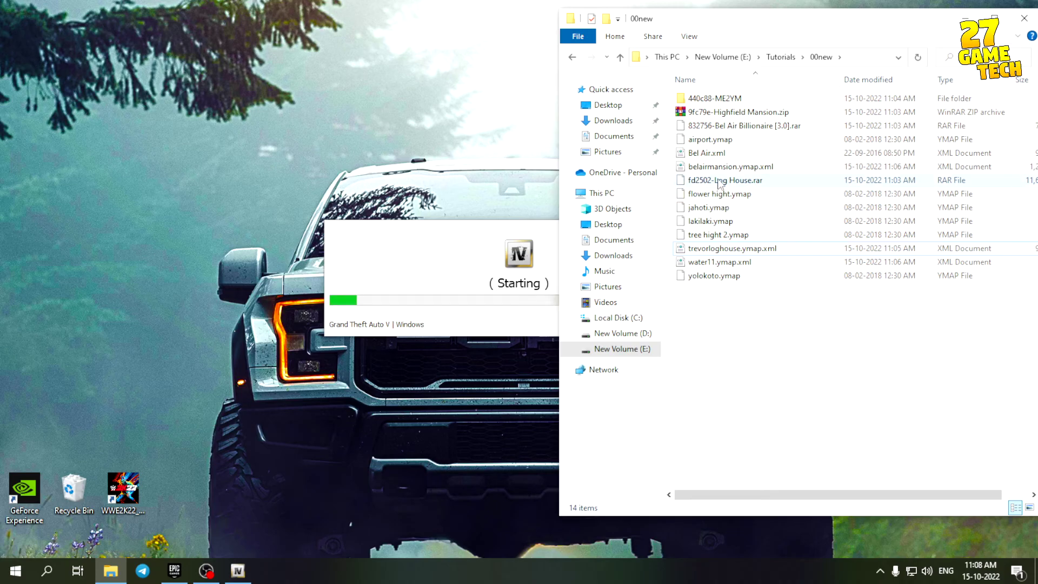
left_click(721, 184)
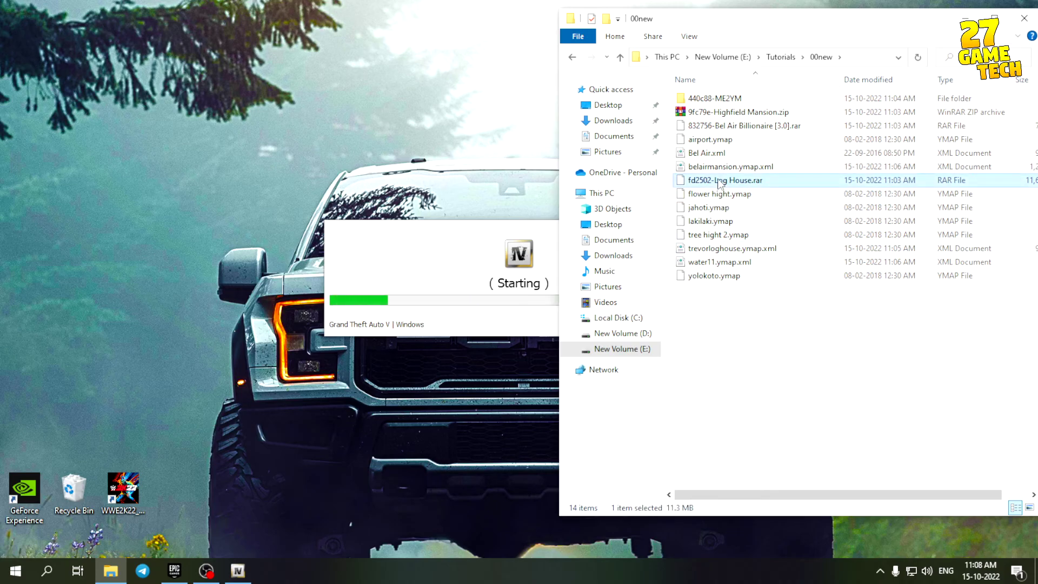
left_click(722, 158)
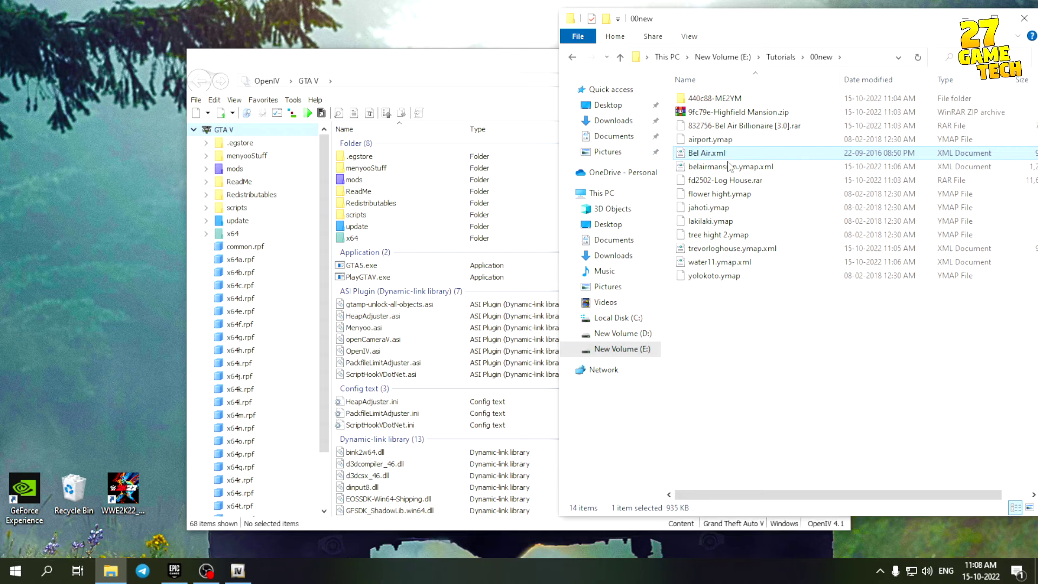
key("Delete")
Place the OpenIV window beside the 00new folder and enable Edit mode.
left_click(457, 68)
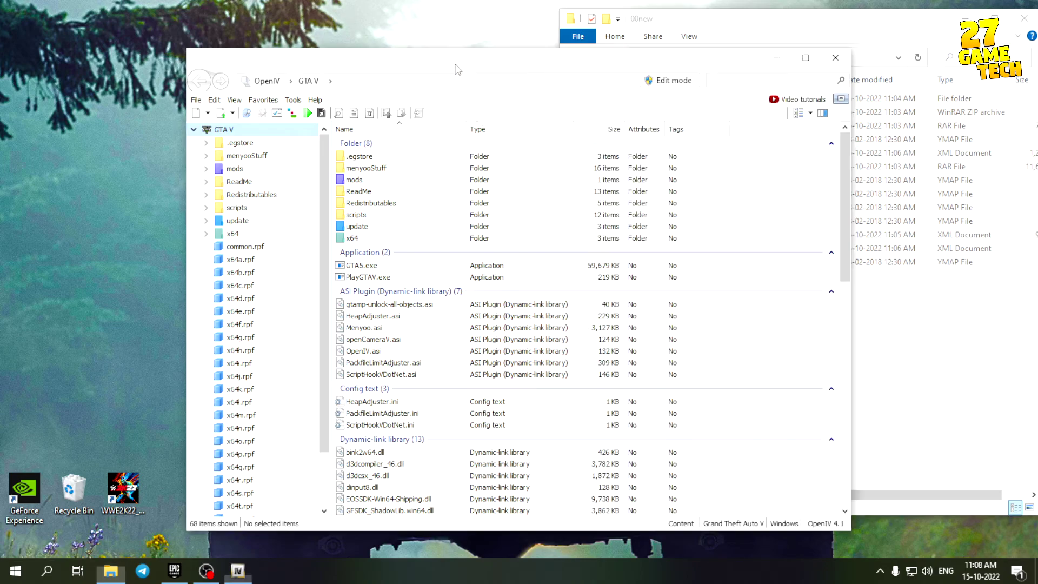
left_click_drag(355, 61, 166, 25)
left_click(476, 46)
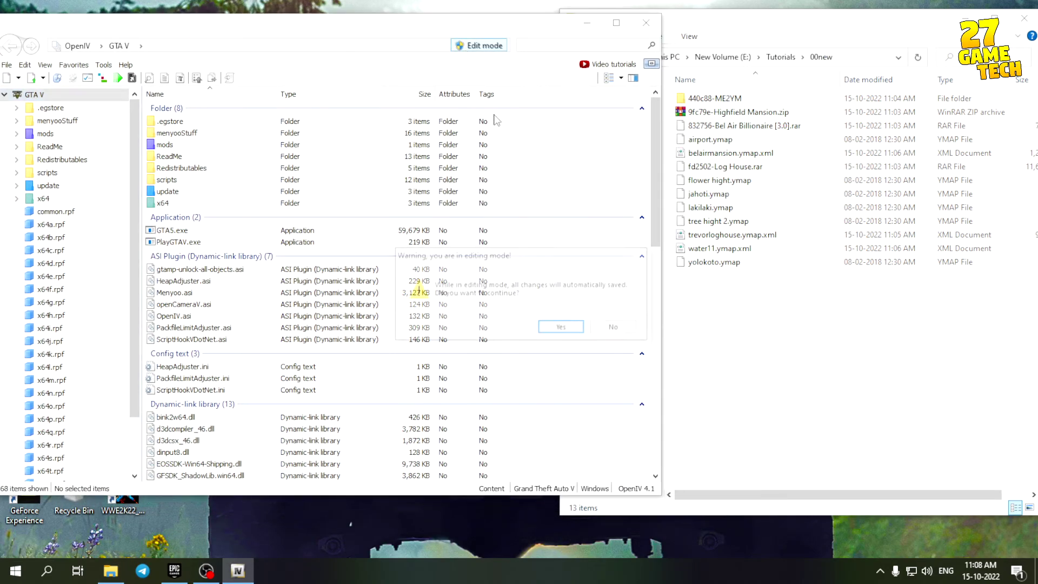
left_click(570, 333)
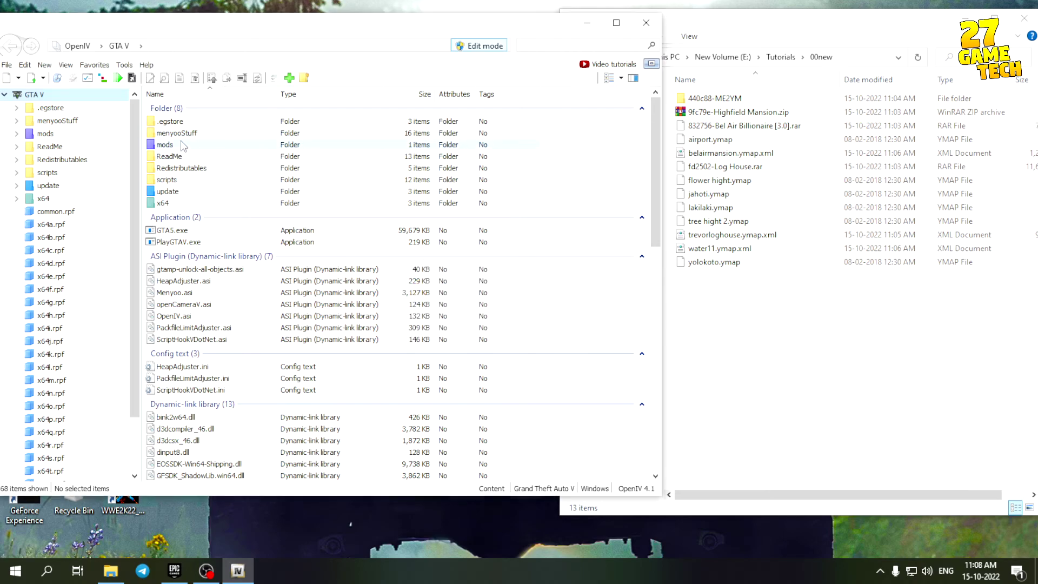
Open dlc.rpf in the custom_maps folder under mods > update > x64 > dlcpacks.
double_click(165, 145)
double_click(187, 124)
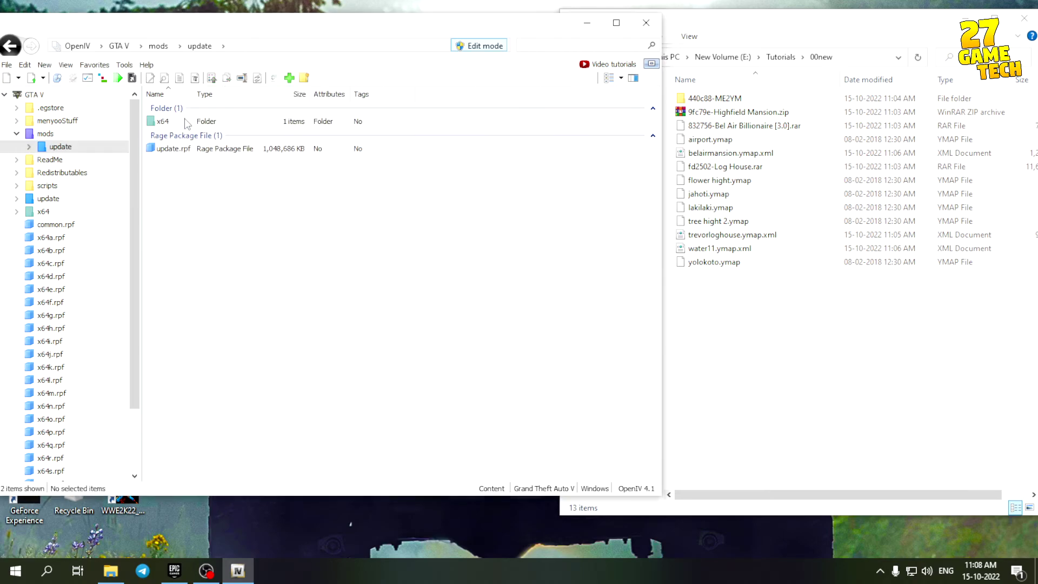
double_click(183, 124)
double_click(184, 123)
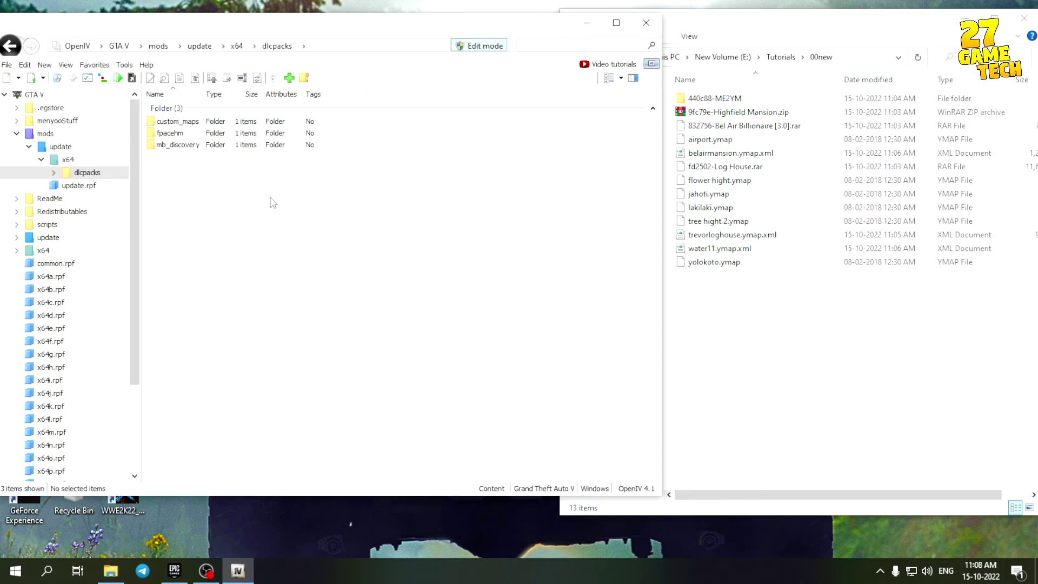
double_click(183, 122)
double_click(184, 122)
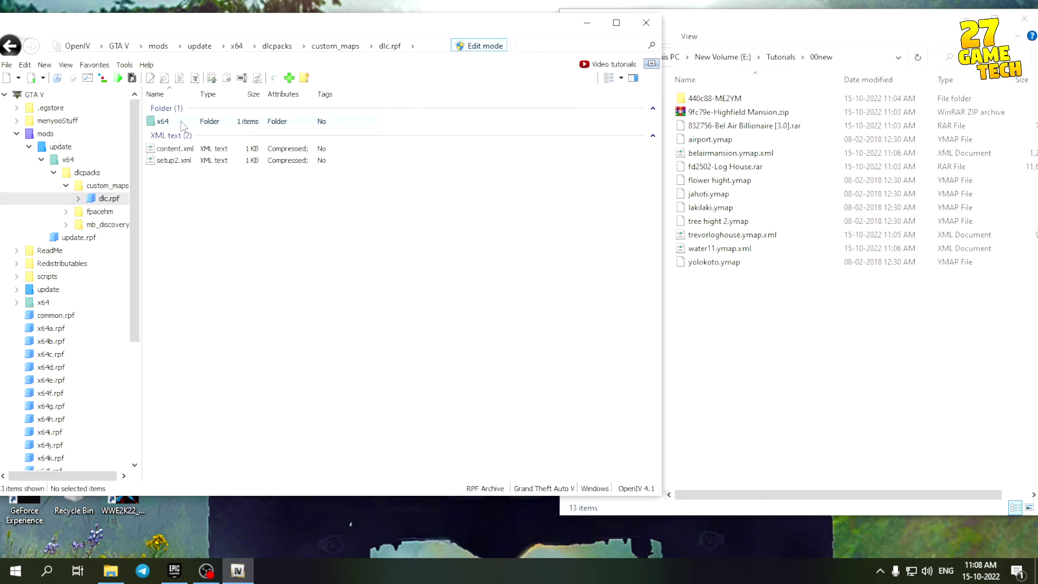
Inside dlc.rpf, go through x64, levels, gta5, _citye and maps, and open custom_maps.rpf.
double_click(184, 123)
double_click(182, 123)
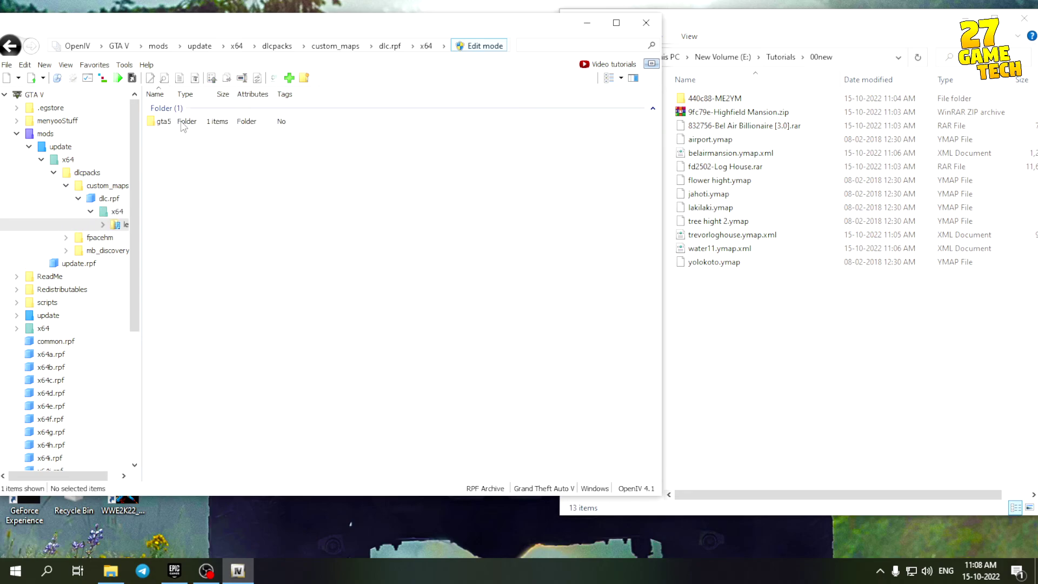
double_click(182, 122)
double_click(182, 124)
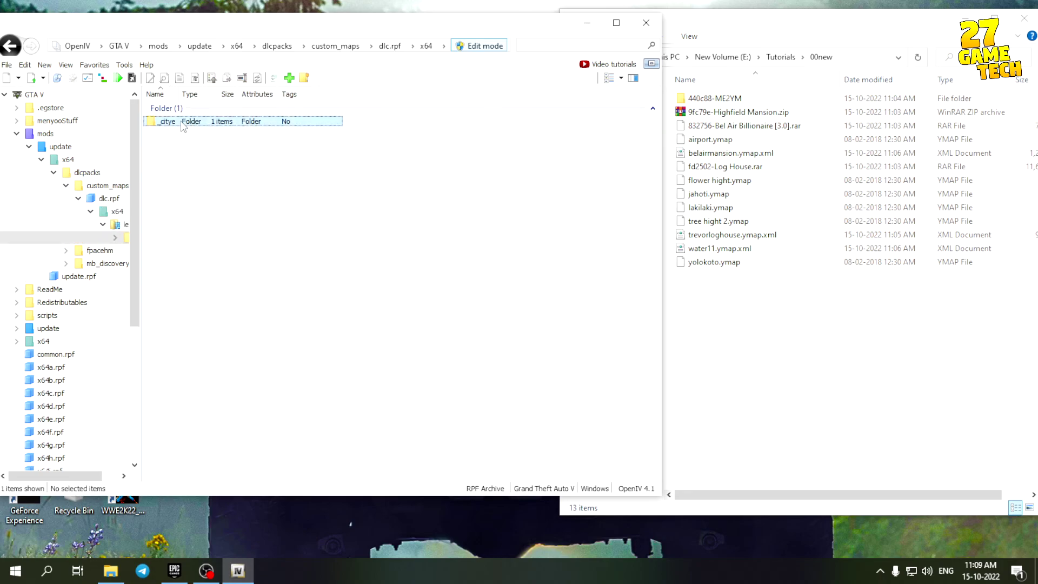
double_click(182, 122)
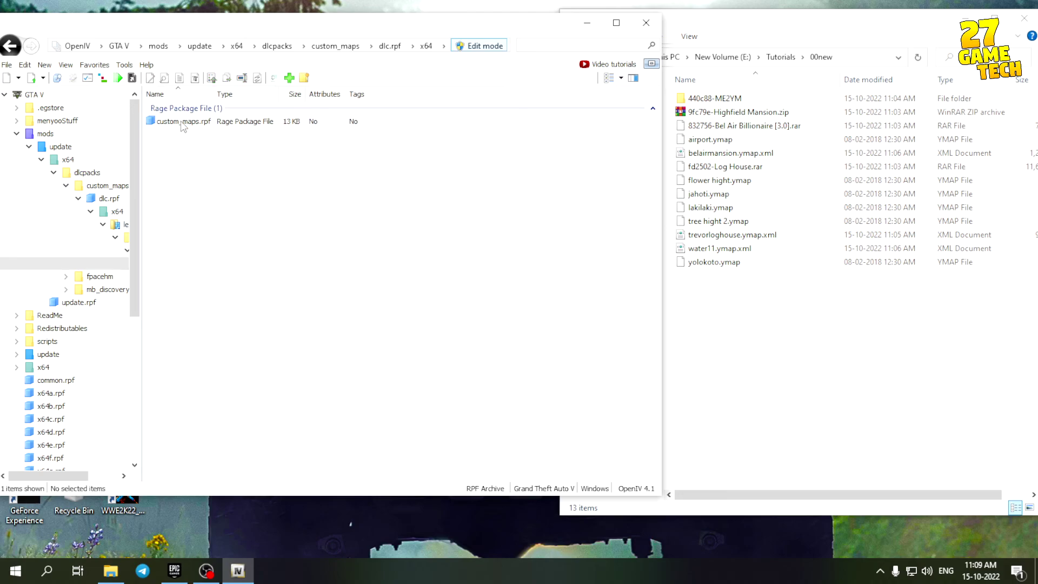
double_click(183, 123)
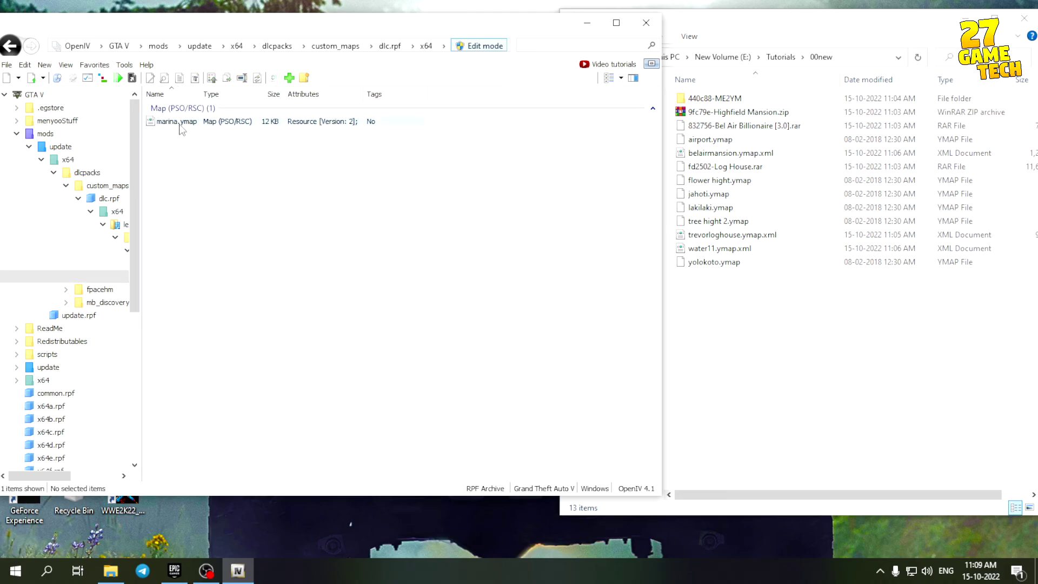
Import the six Highfield .ymap files and the belairmansion, trevorloghouse and water11 .ymap.xml files from 00new into custom_maps.rpf.
left_click(683, 343)
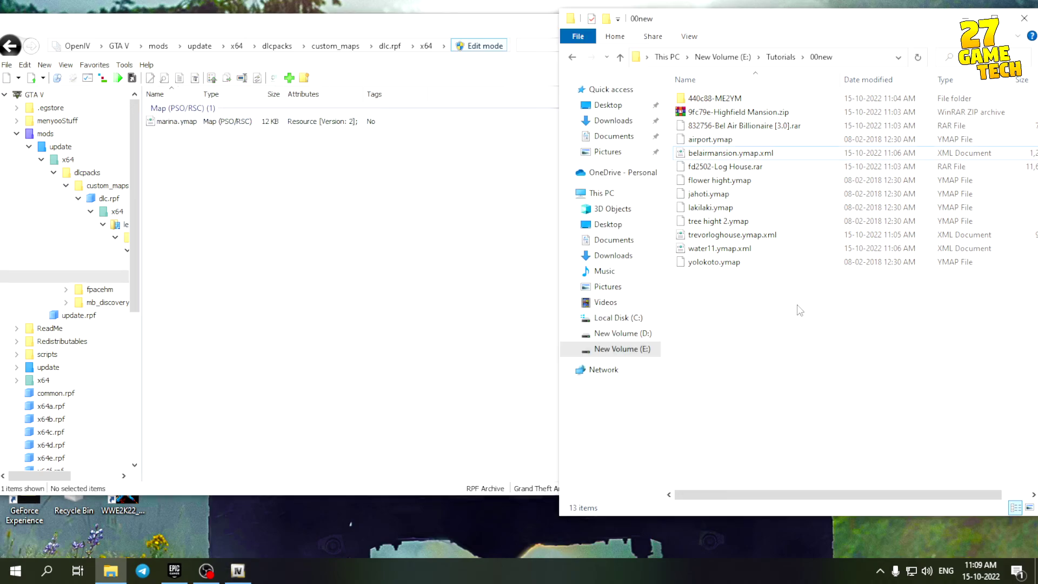
left_click(726, 142)
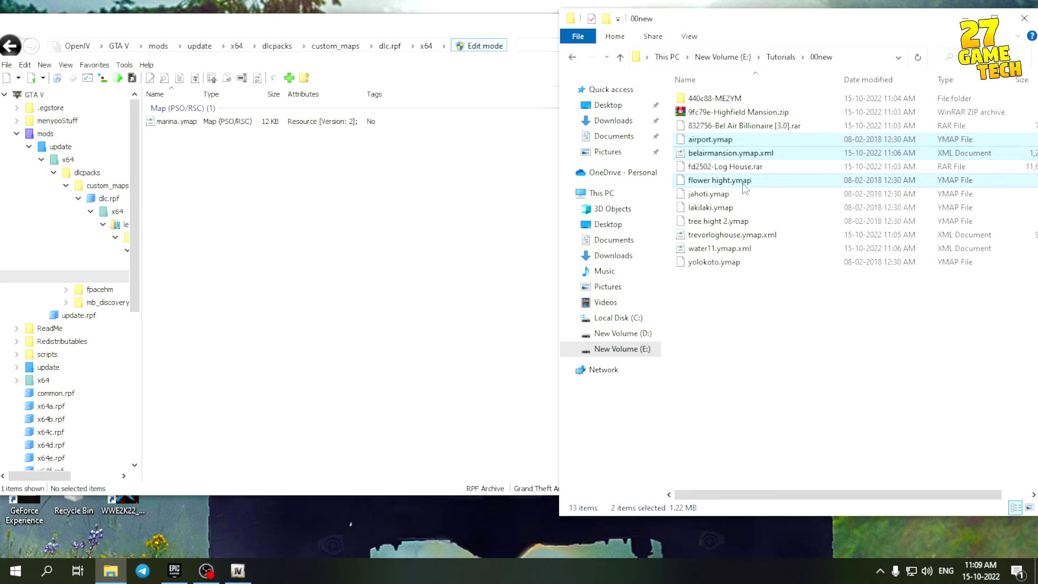
left_click(726, 195, "ctrl")
left_click(718, 210, "ctrl")
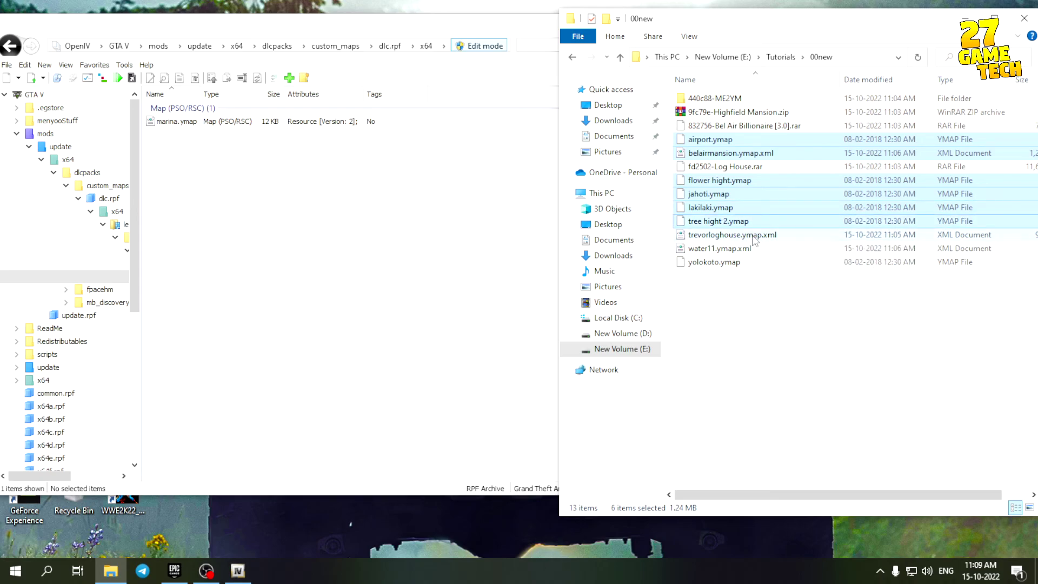
left_click(734, 251, "ctrl")
left_click(732, 263, "ctrl")
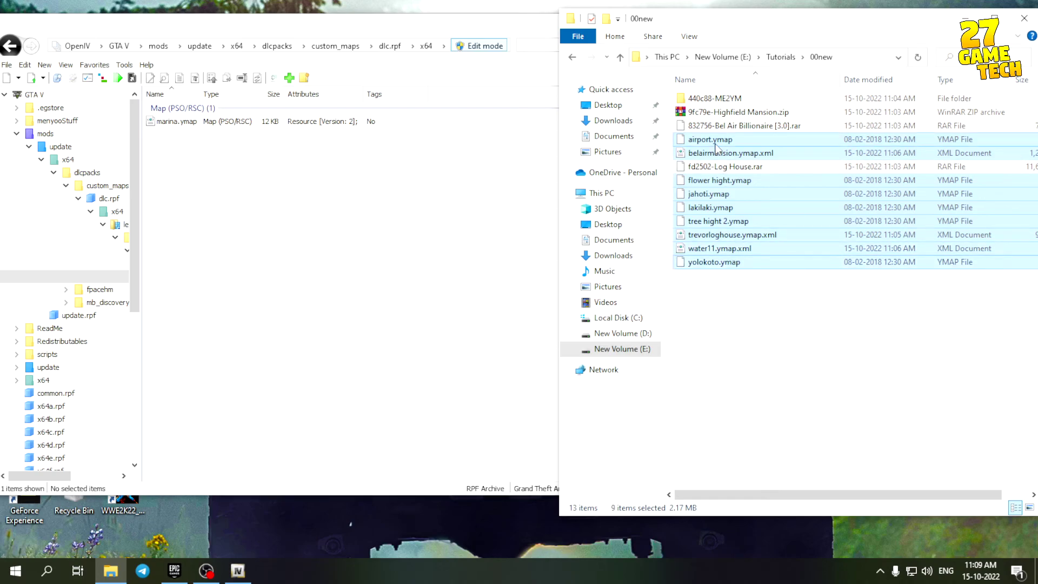
left_click_drag(715, 143, 419, 201)
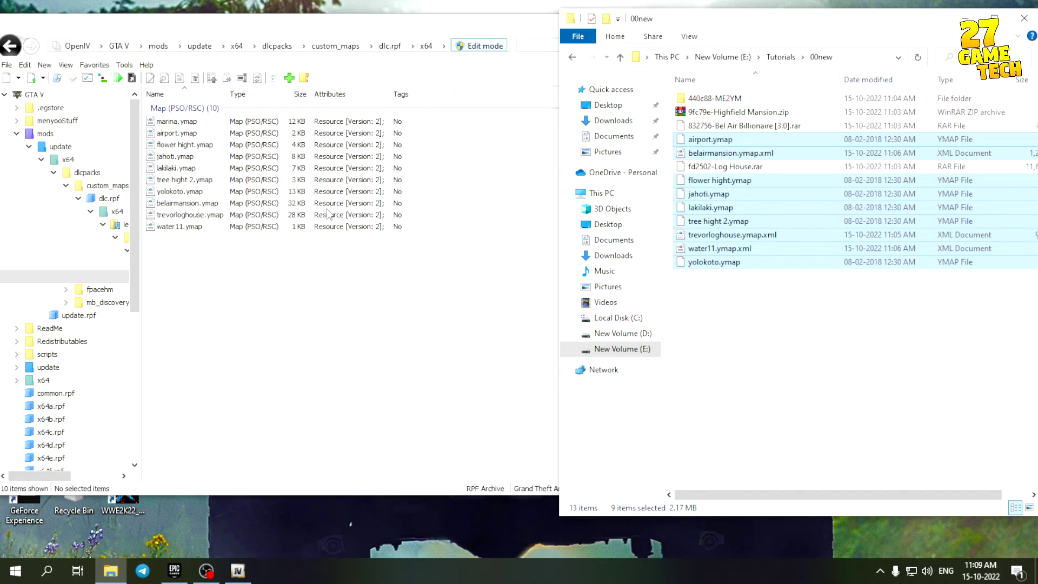
Check the belairmansion.ymap, water11.ymap and trevorloghouse.ymap entries imported into custom_maps.rpf.
left_click(326, 269)
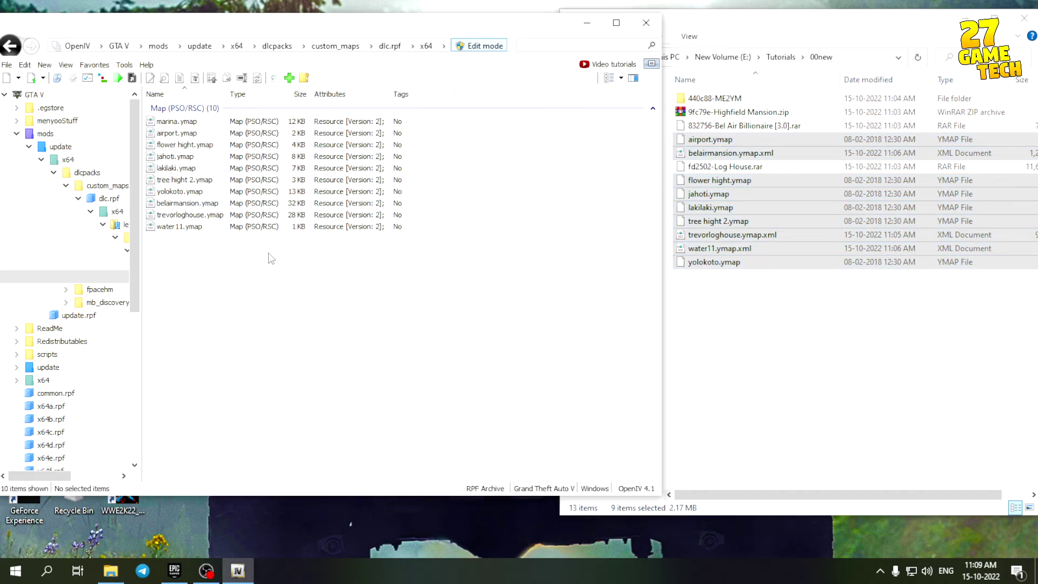
left_click(183, 204)
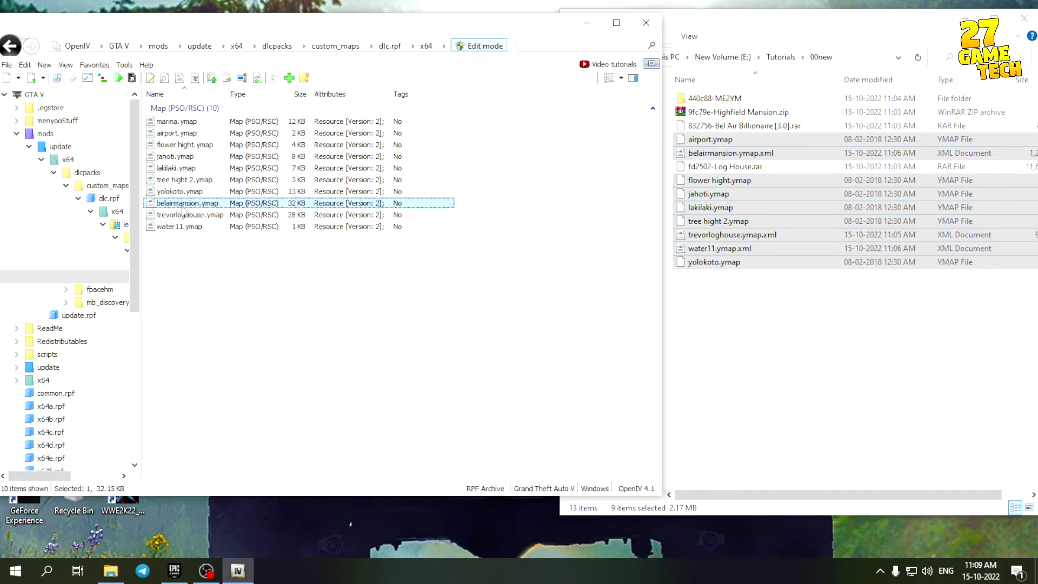
left_click(184, 227)
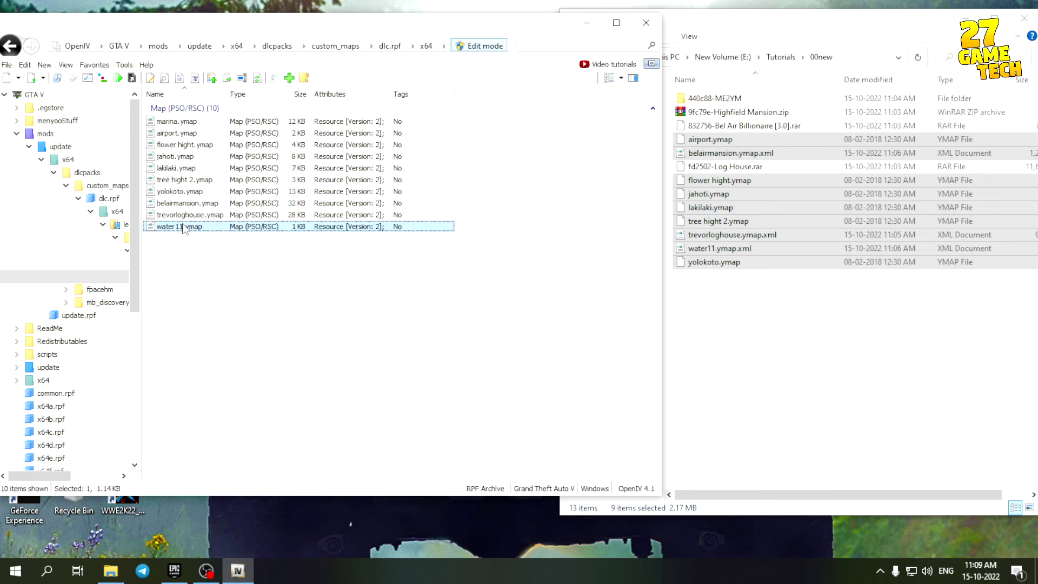
left_click(191, 216)
left_click(216, 268)
left_click_drag(476, 123, 290, 198)
left_click(312, 270)
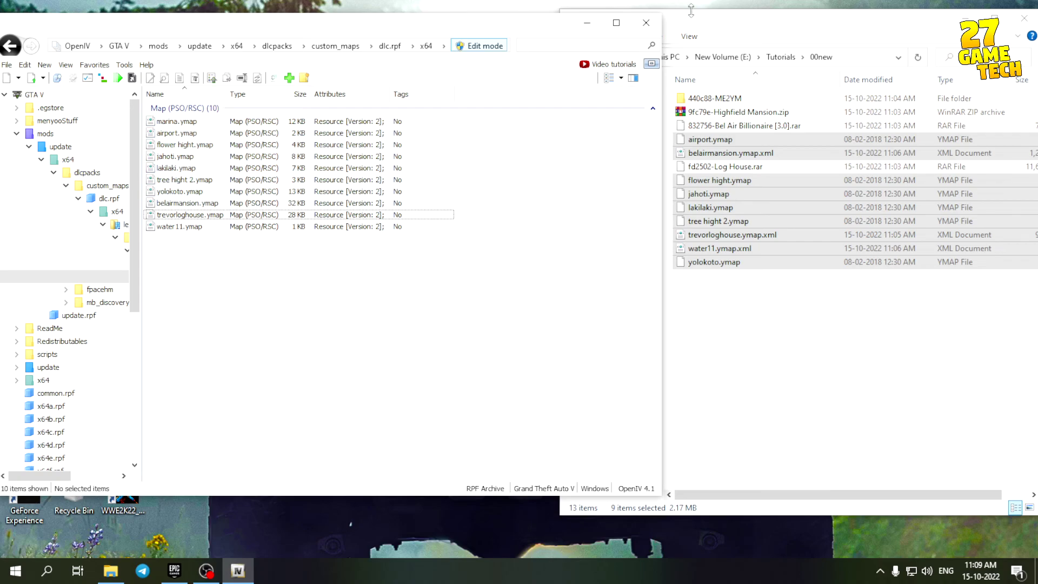
Close OpenIV and the 00new folder window.
left_click(647, 24)
left_click_drag(743, 24, 638, 31)
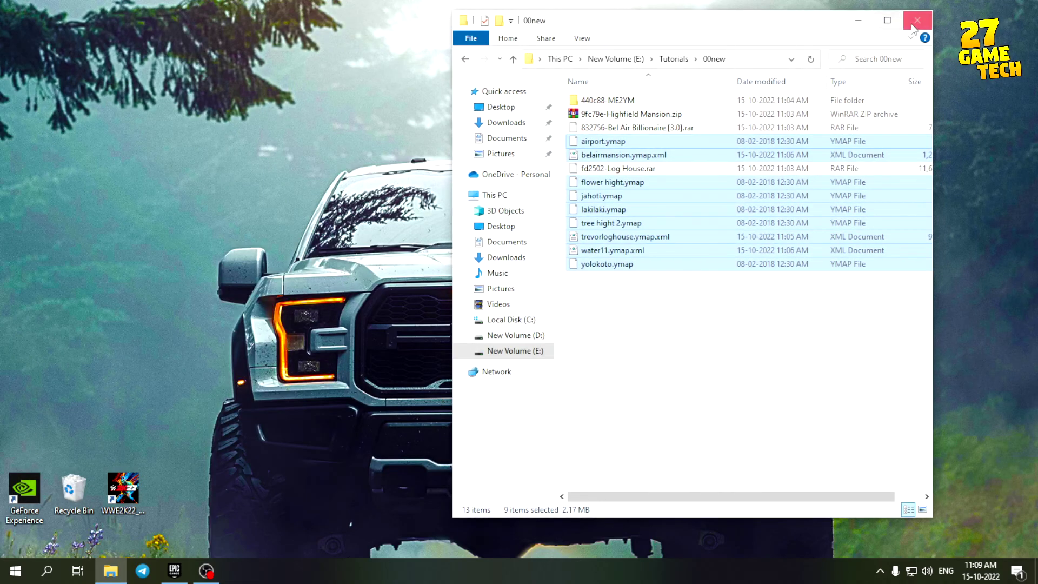
left_click(909, 29)
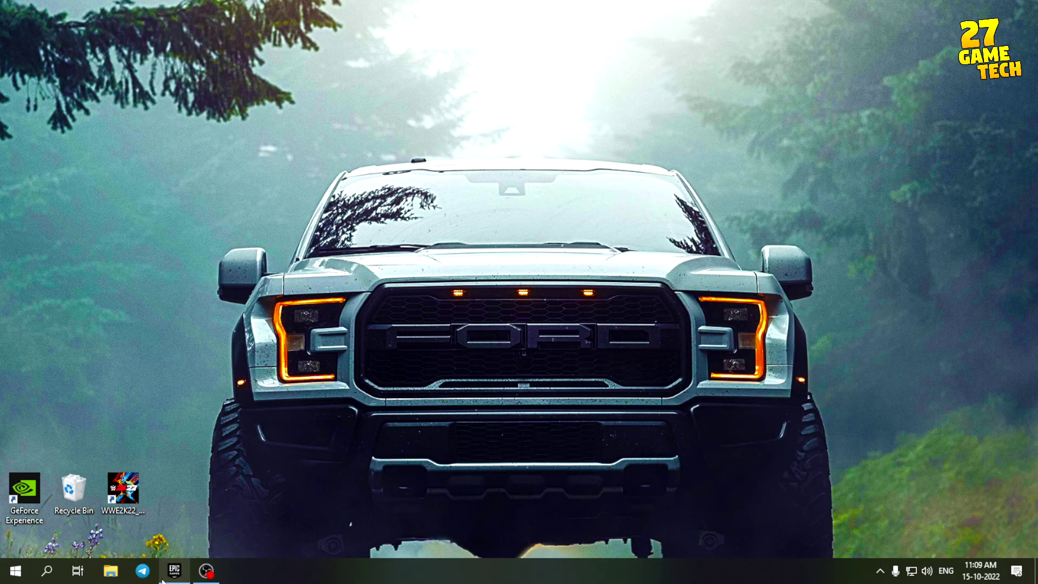
Switch to the Epic Games Launcher and launch Grand Theft Auto V.
left_click(164, 577)
mouse_move(98, 304)
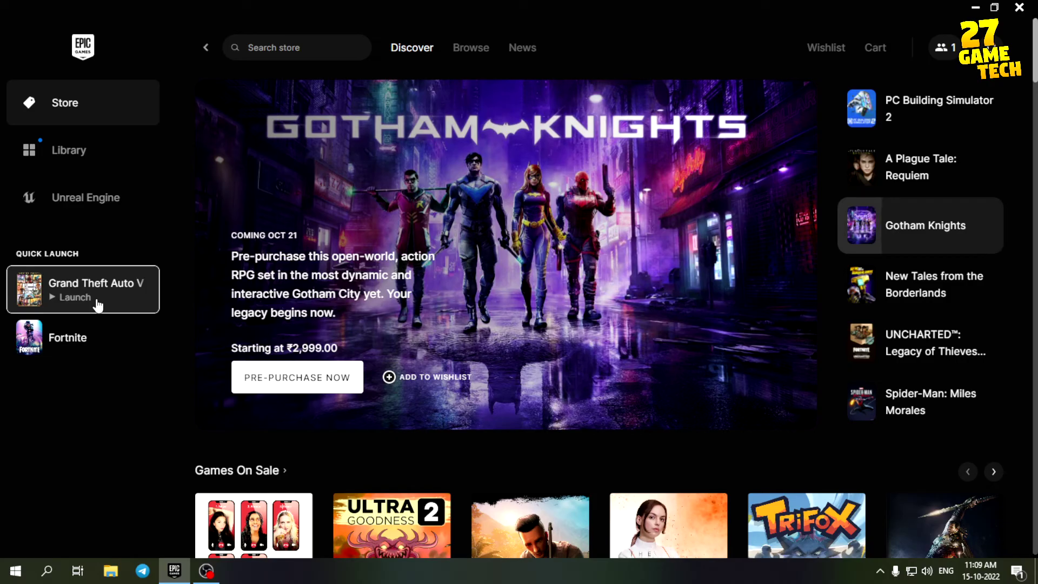
left_click(75, 297)
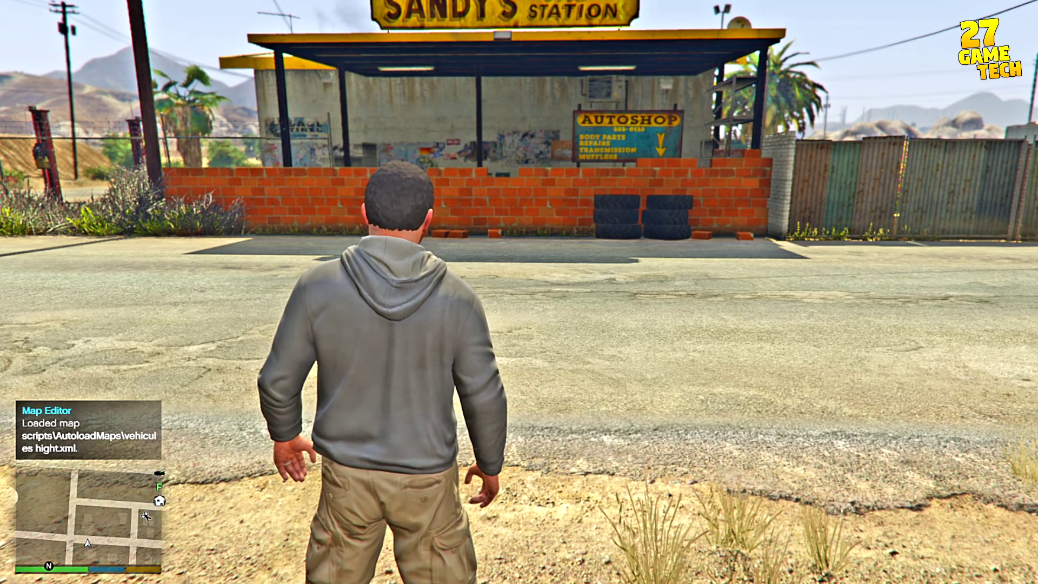
Check the player's location in Sandy Shores on the game map and return to the game.
key("w")
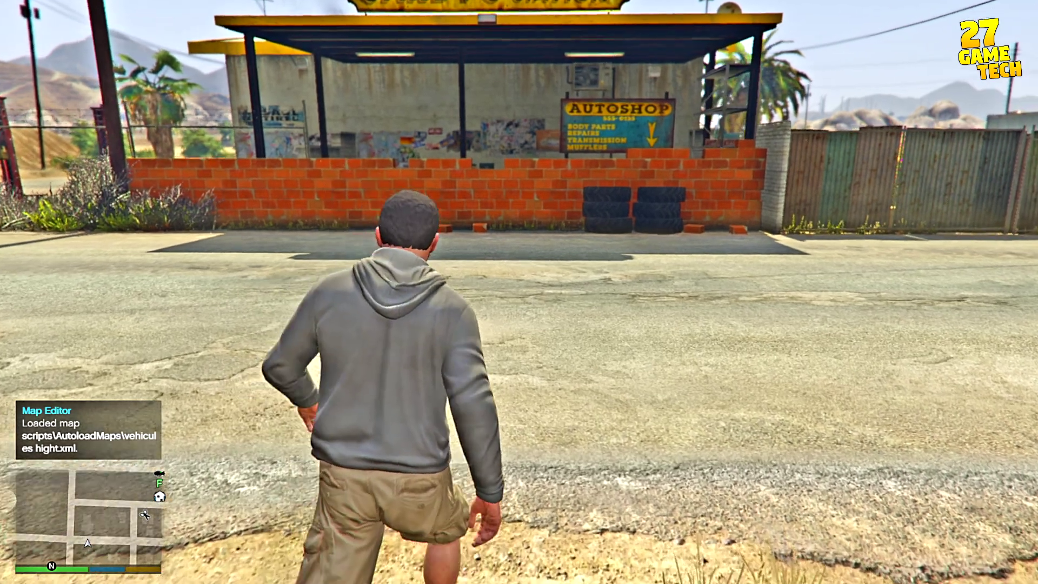
key("Escape")
key("Return")
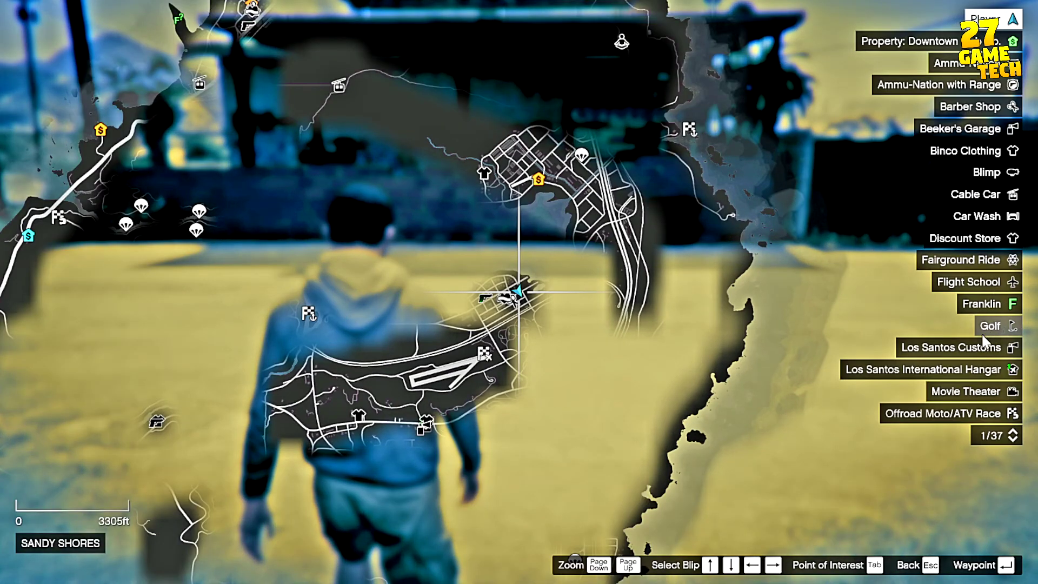
scroll(637, 313, "up", 3)
scroll(547, 311, "down", 3)
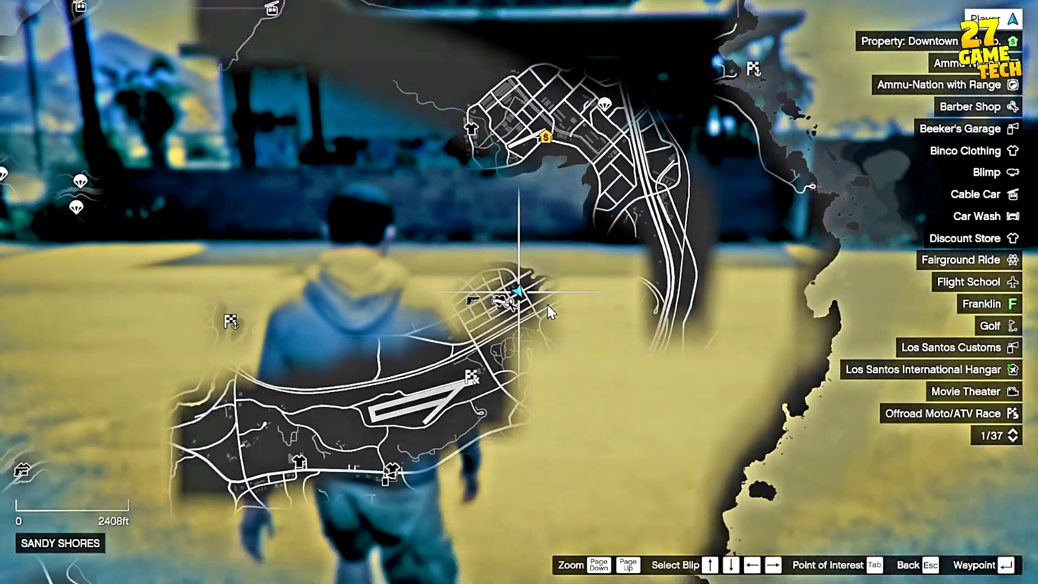
key("Escape")
Use Menyoo's Misc Options to reveal the whole game map, and close the mod menu.
key("F8")
key("Up")
key("Up")
key("Return")
key("Up")
key("Up")
key("Up")
key("Up")
key("Up")
key("Up")
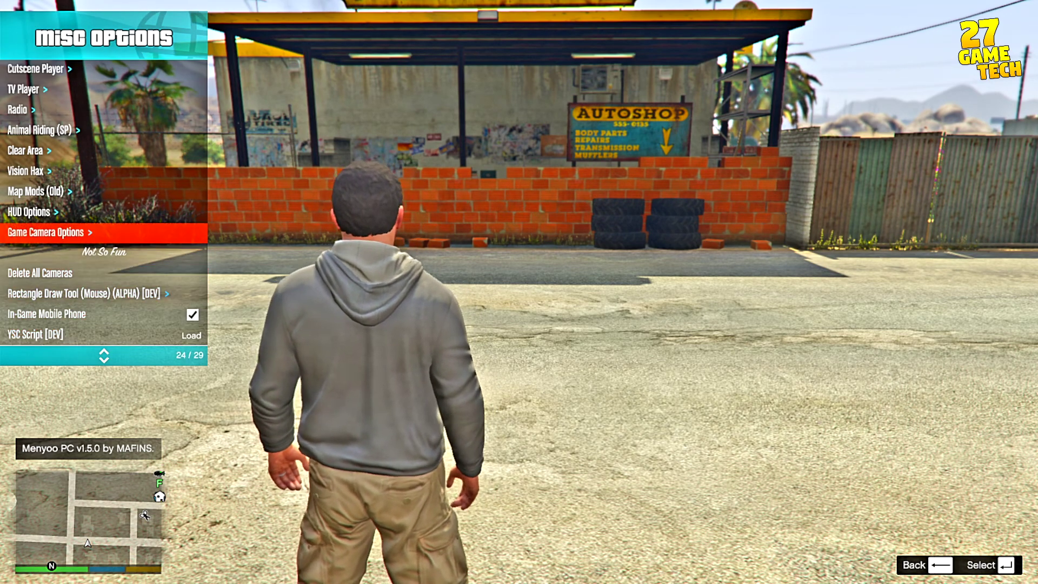
key("Return")
key("BackSpace")
key("BackSpace")
key("BackSpace")
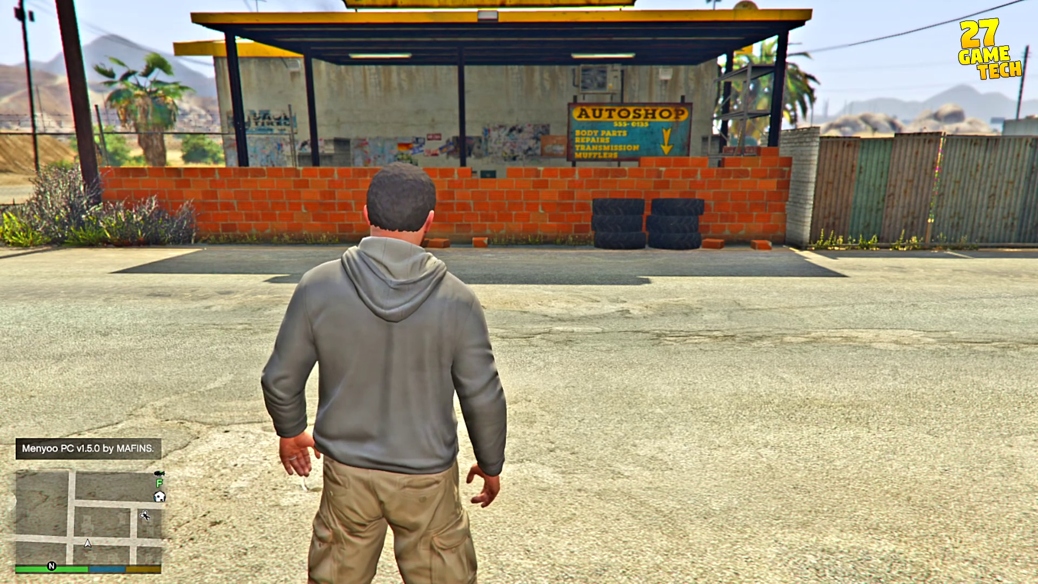
Examine the revealed map around the player's position in Sandy Shores and close it.
key("Escape")
left_click(570, 348)
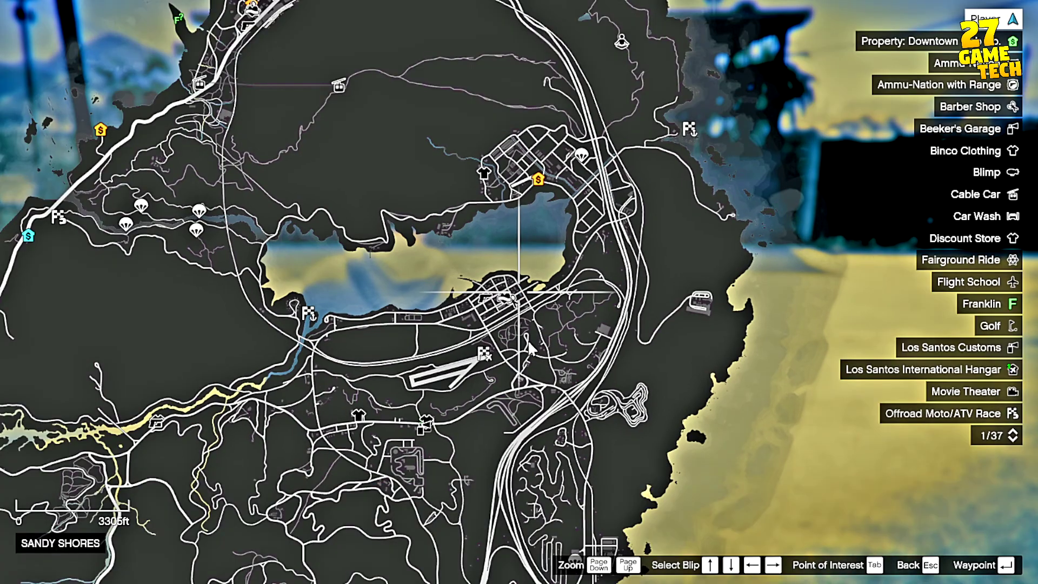
scroll(532, 261, "up", 6)
scroll(533, 262, "up", 2)
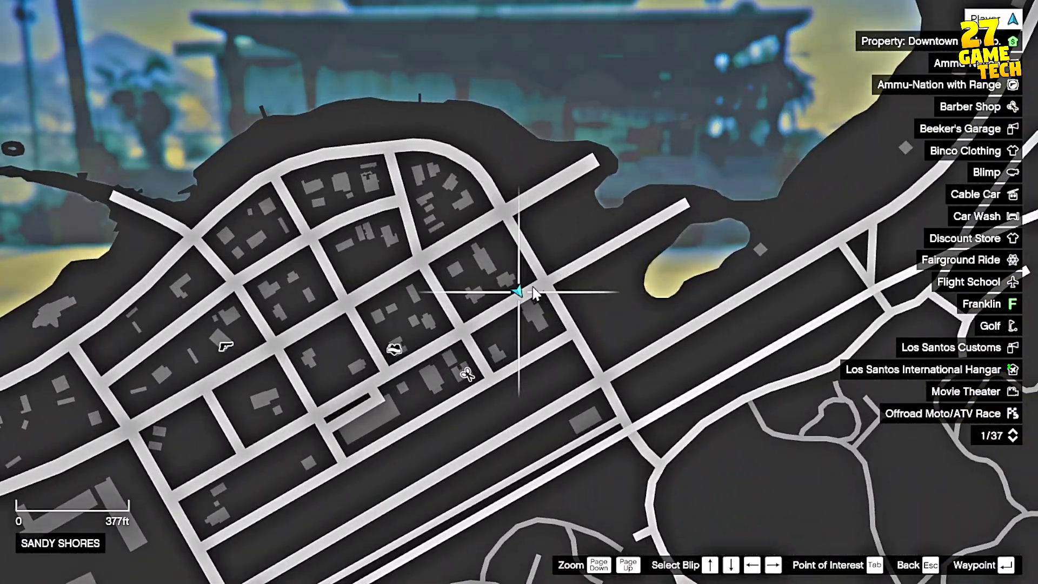
key("Escape")
key("Escape")
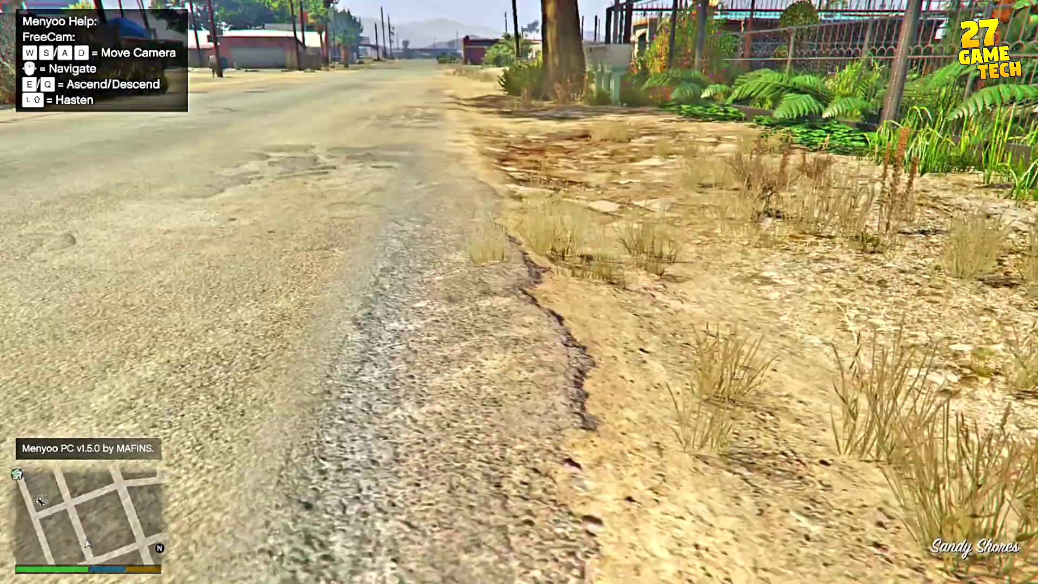
Fly the free camera over Sandy Shores to the log house and examine its exterior and wooden deck.
key("w")
key("s")
key("w")
key("s")
key("e")
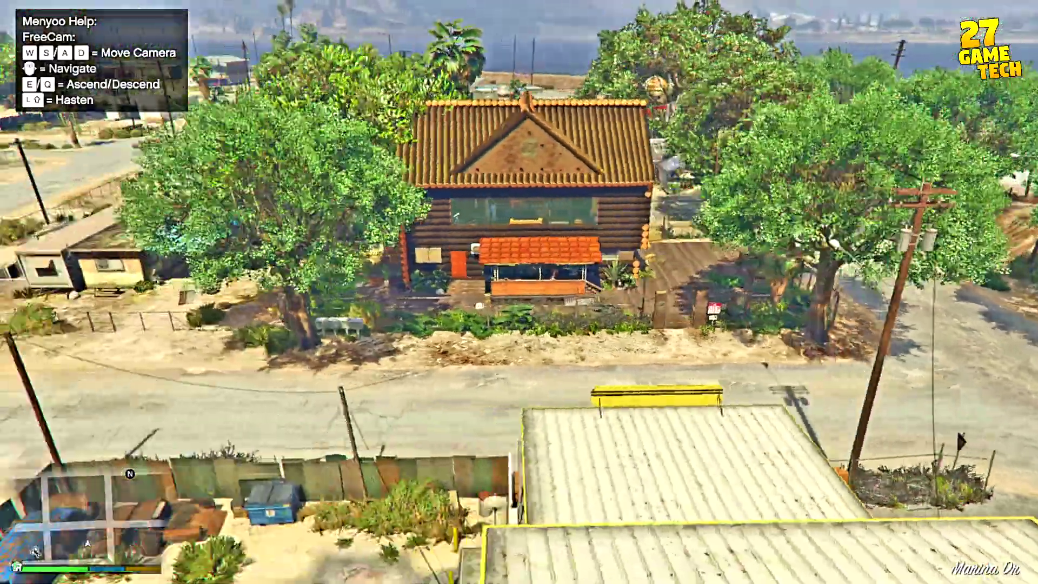
key("w")
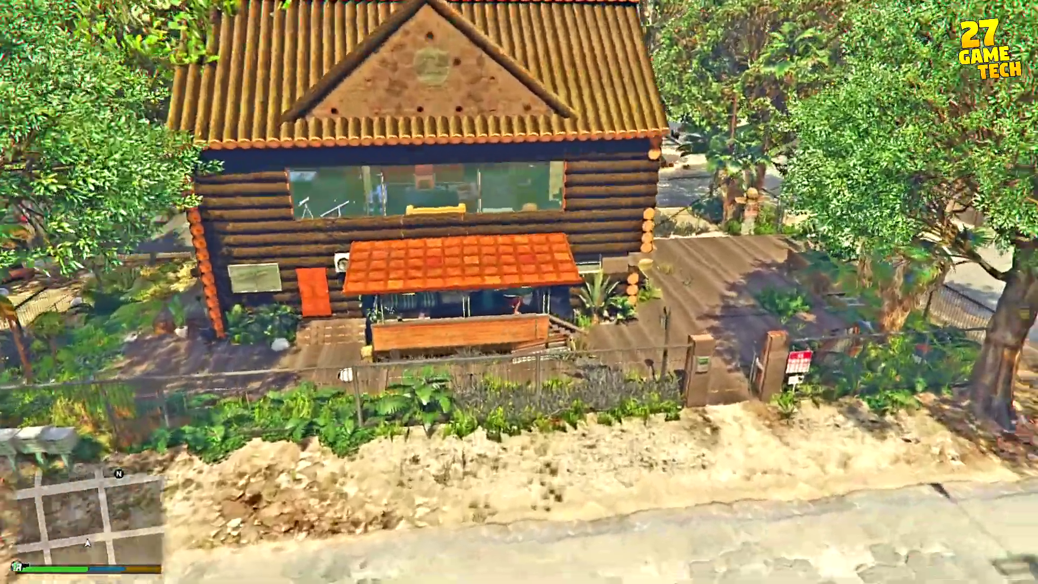
key("w")
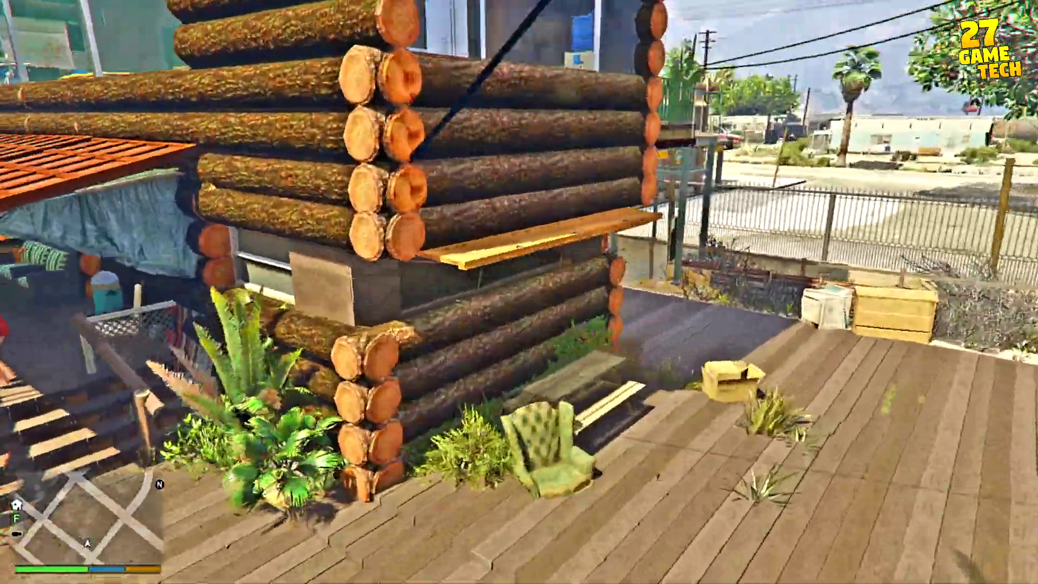
Examine the log house's upper living room and front yard with the free camera, and return to the character.
key("s")
key("e")
key("w")
key("w")
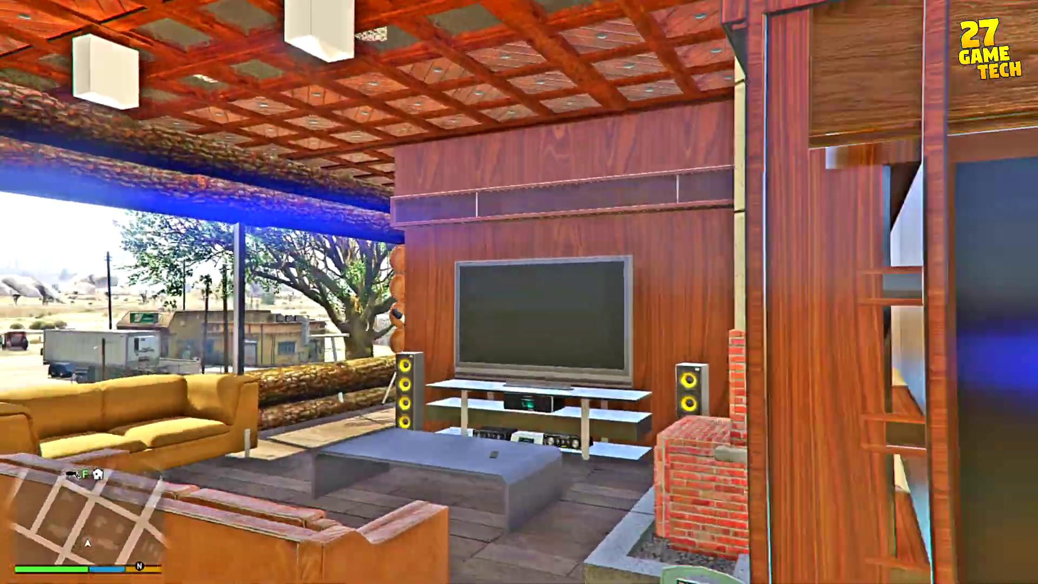
key("w")
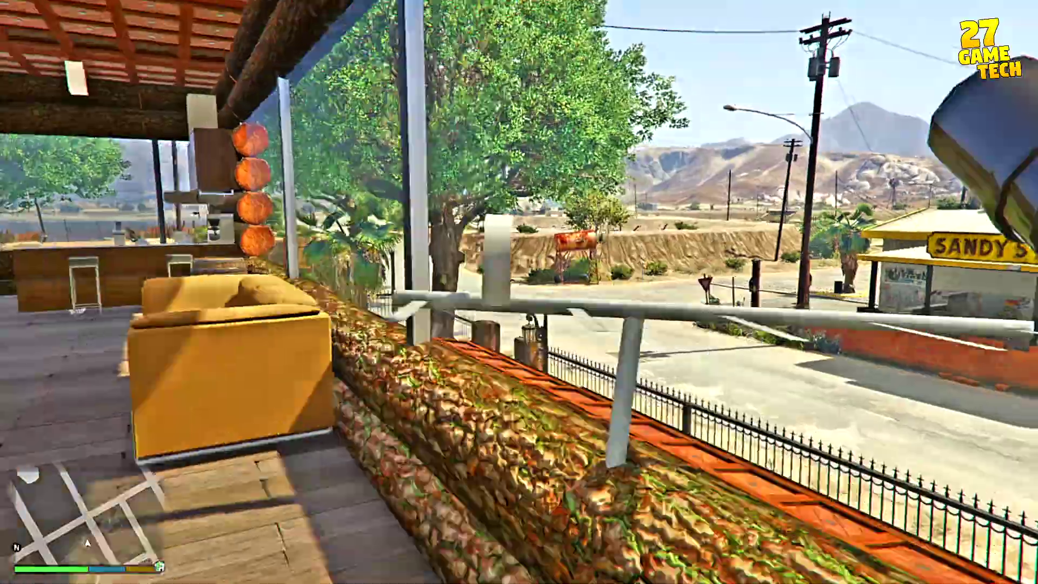
key("w")
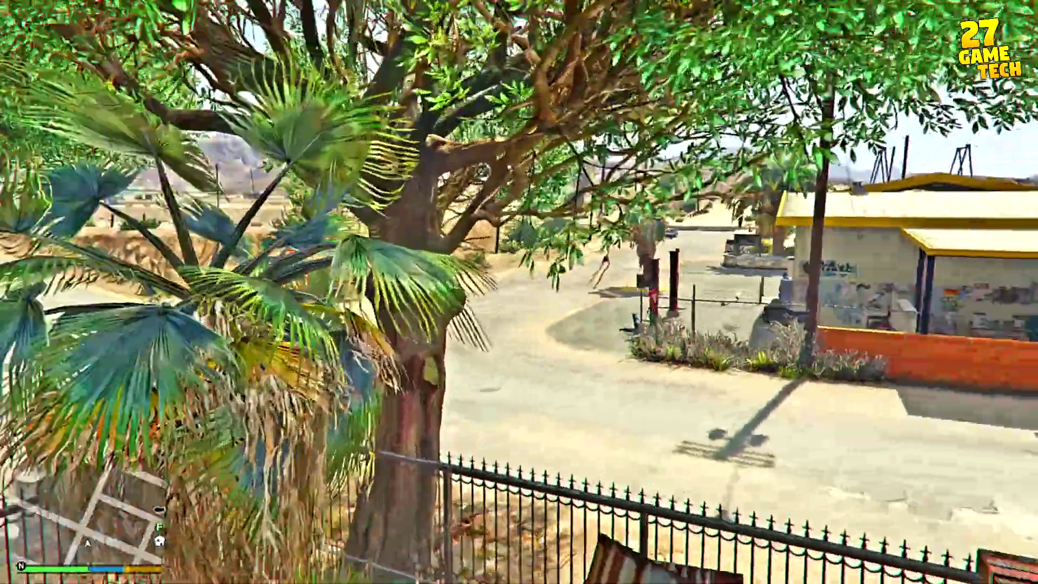
key("w")
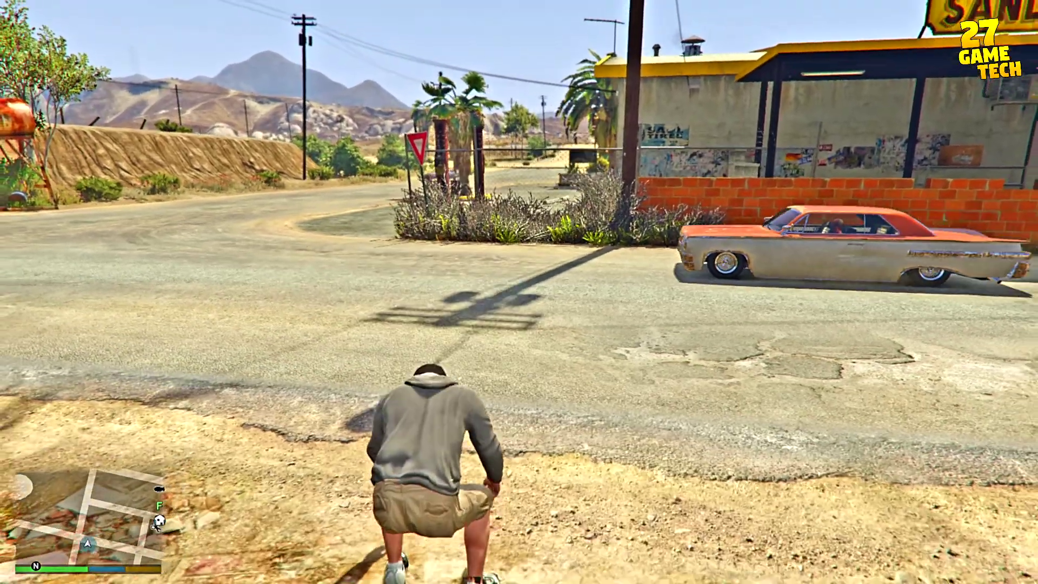
Set a waypoint on the Vinewood Hills road just northwest of the lake on the game map.
key("Escape")
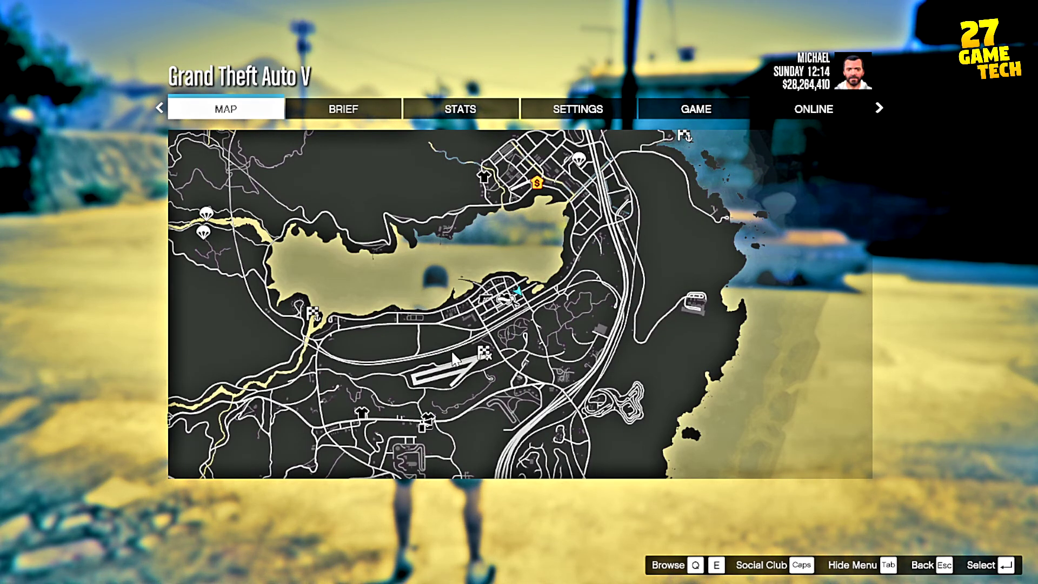
left_click(460, 359)
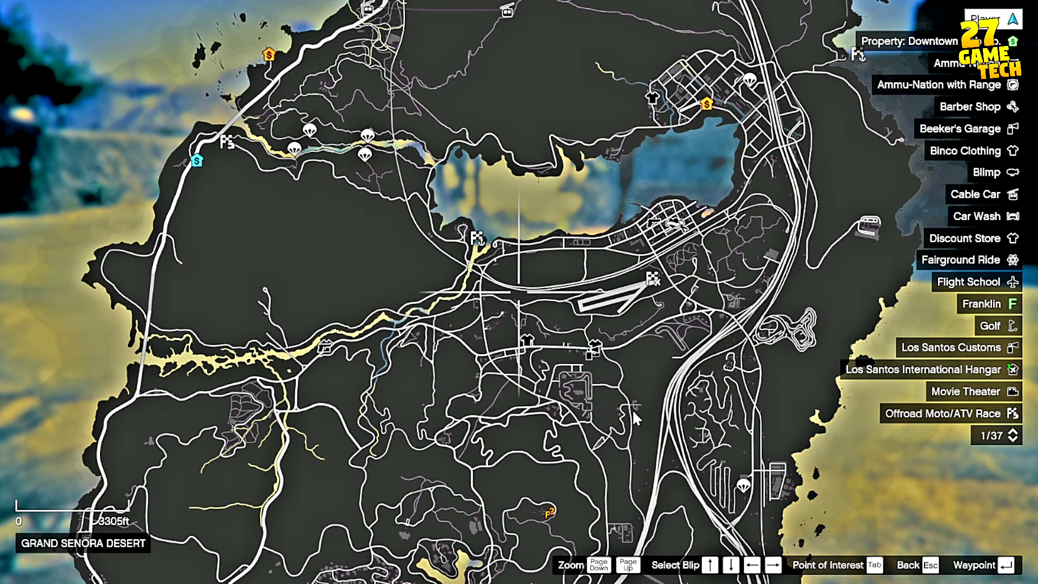
left_click_drag(632, 409, 755, 98)
scroll(603, 274, "up", 4)
scroll(673, 158, "up", 5)
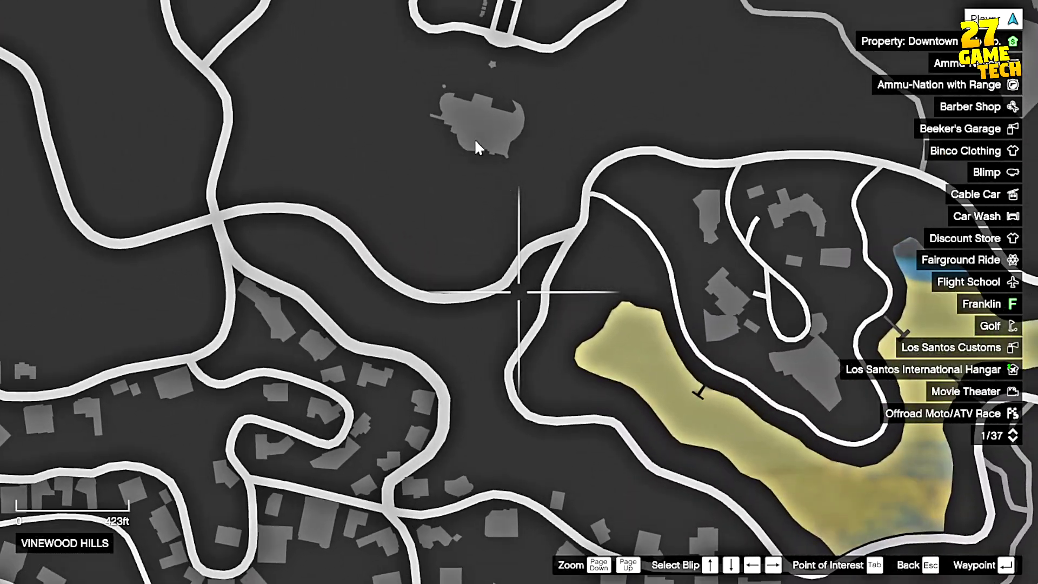
left_click_drag(481, 97, 517, 169)
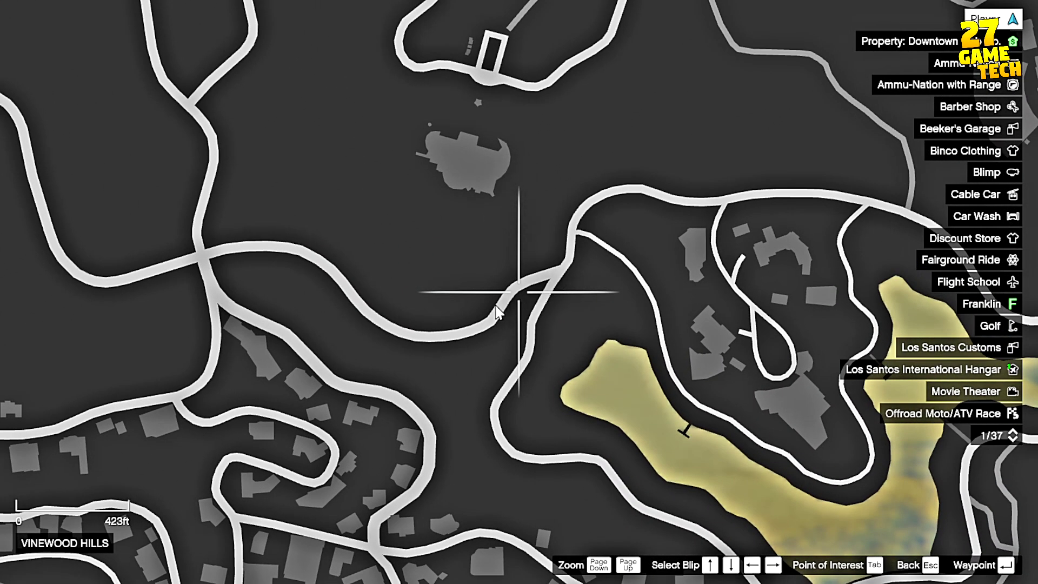
left_click(496, 306)
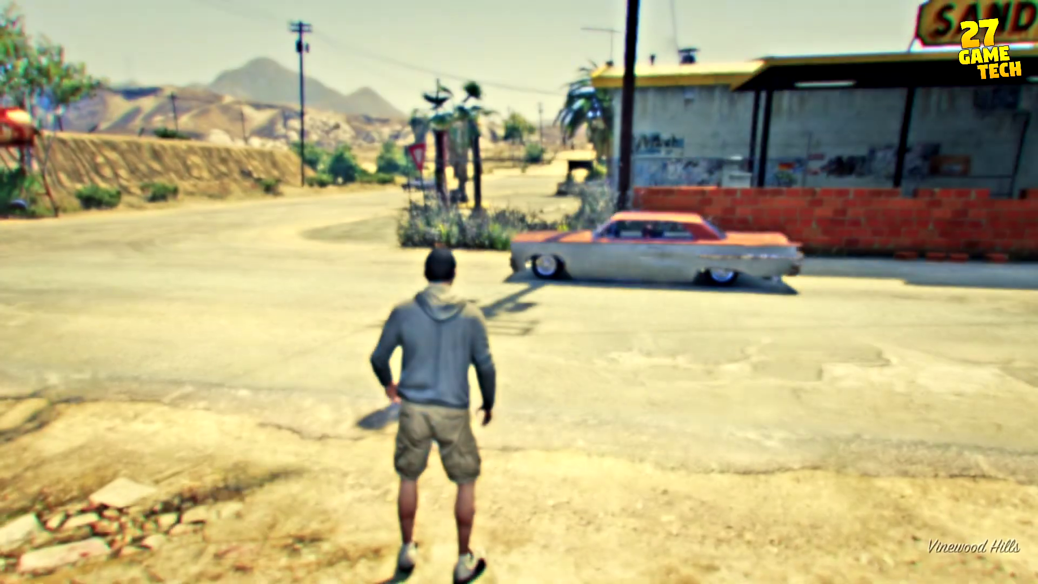
Teleport the character to the Vinewood Hills waypoint with Menyoo's Teleport Options and close the mod menu.
key("F8")
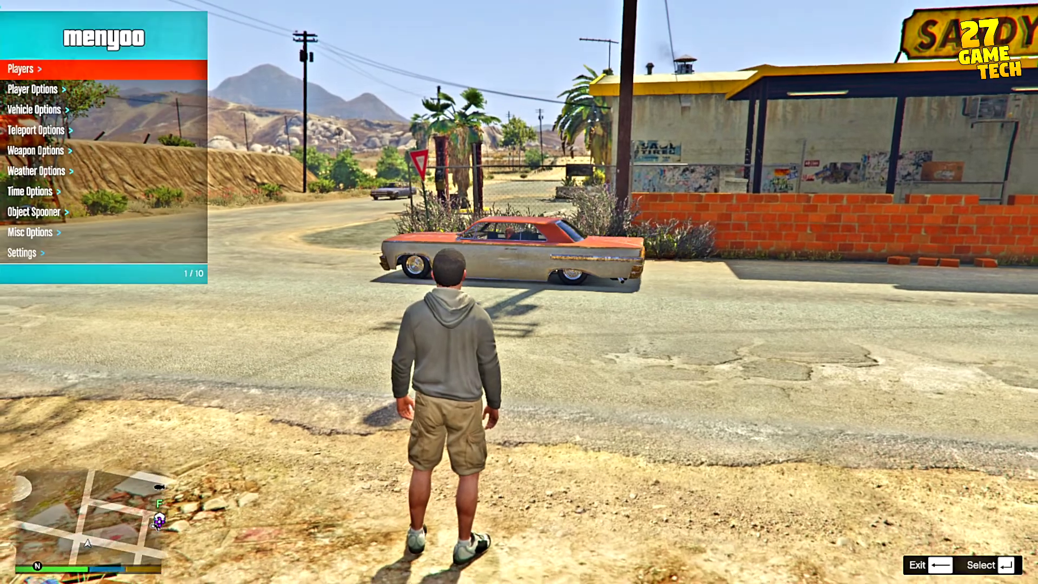
key("Down")
key("Down")
key("Down")
key("Return")
key("Return")
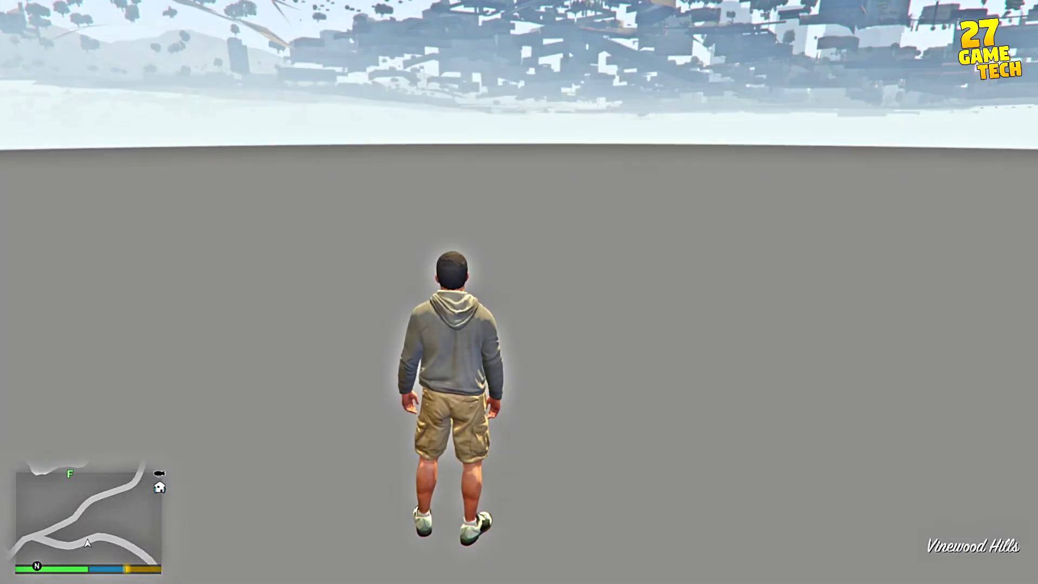
key("F8")
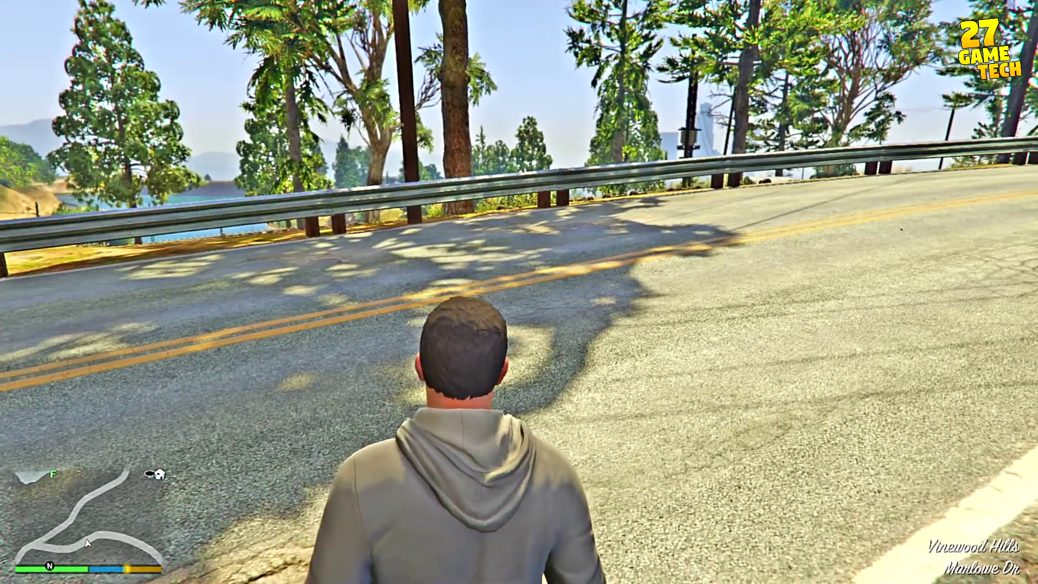
Examine the mansion's gated entrance, driveway and garden in Vinewood Hills with the free camera.
key("v")
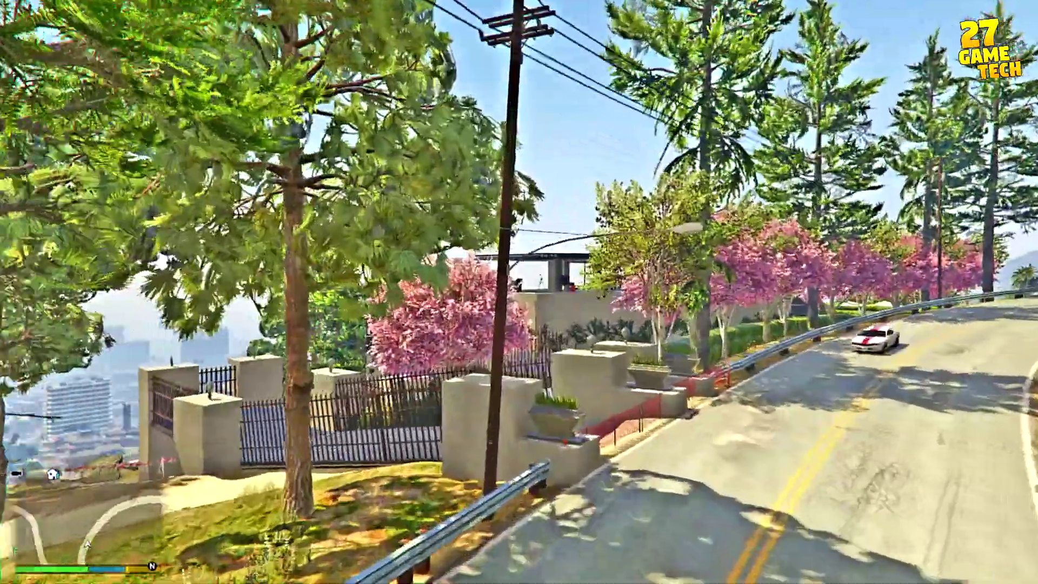
key("w")
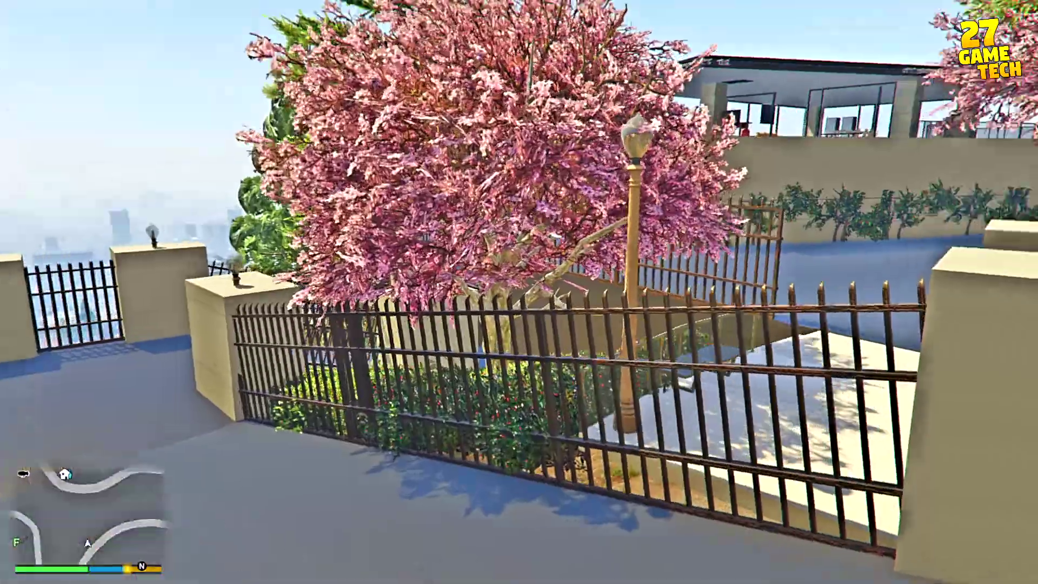
key("w")
key("w")
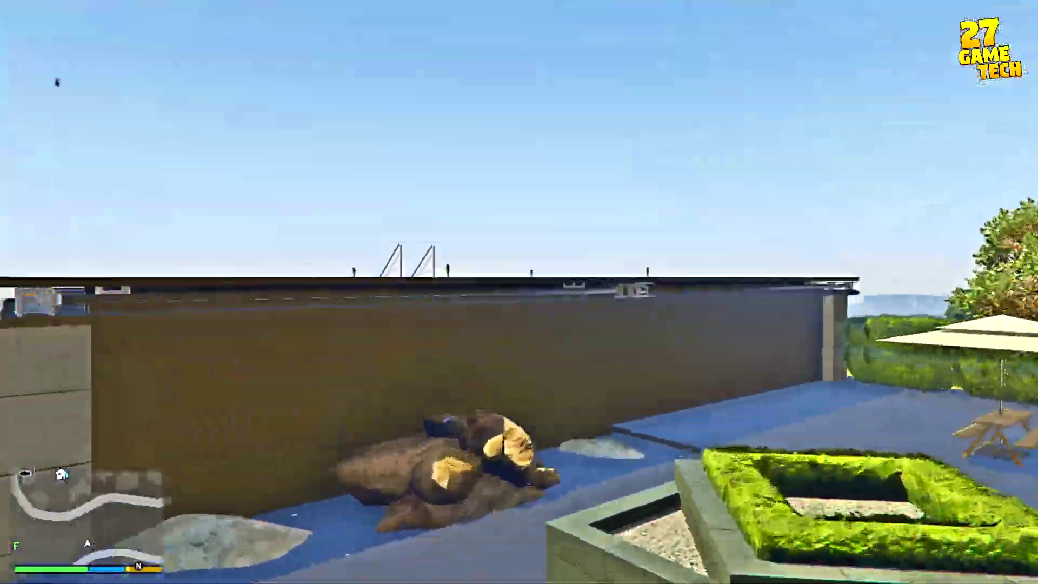